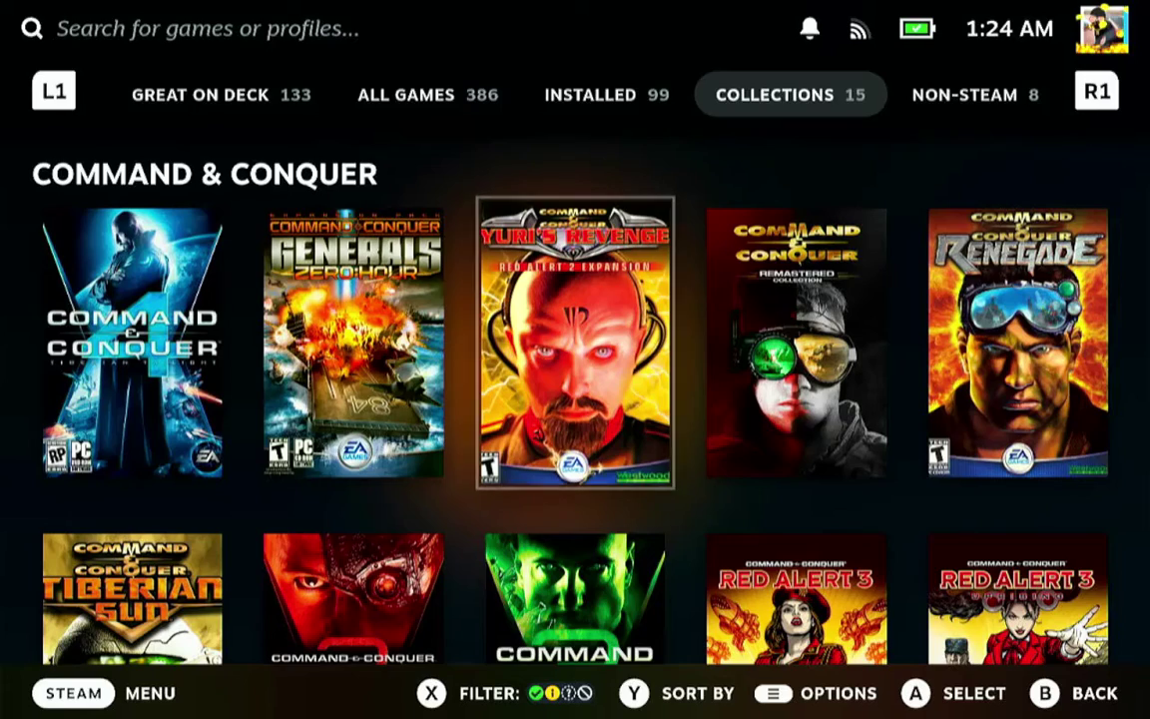
Move focus to the Yuri's Revenge tile in Collections and launch the game.
key("Down")
key("Up")
key("Left")
key("Right")
key("Right")
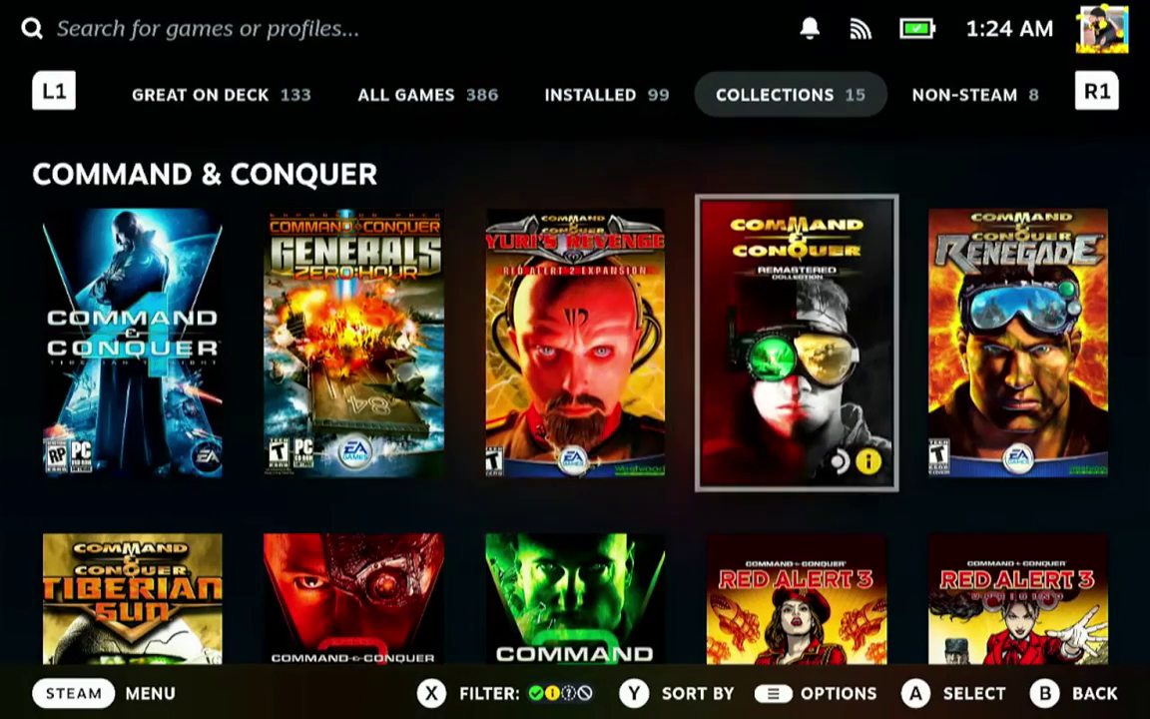
key("Left")
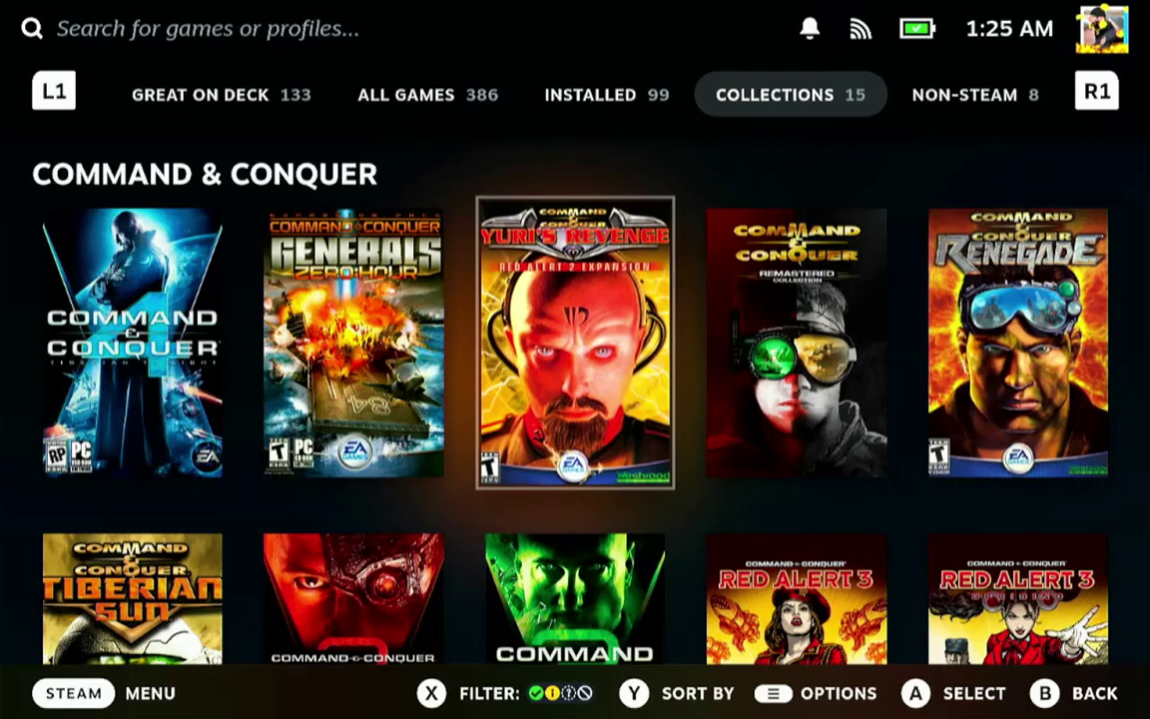
key("Return")
key("Return")
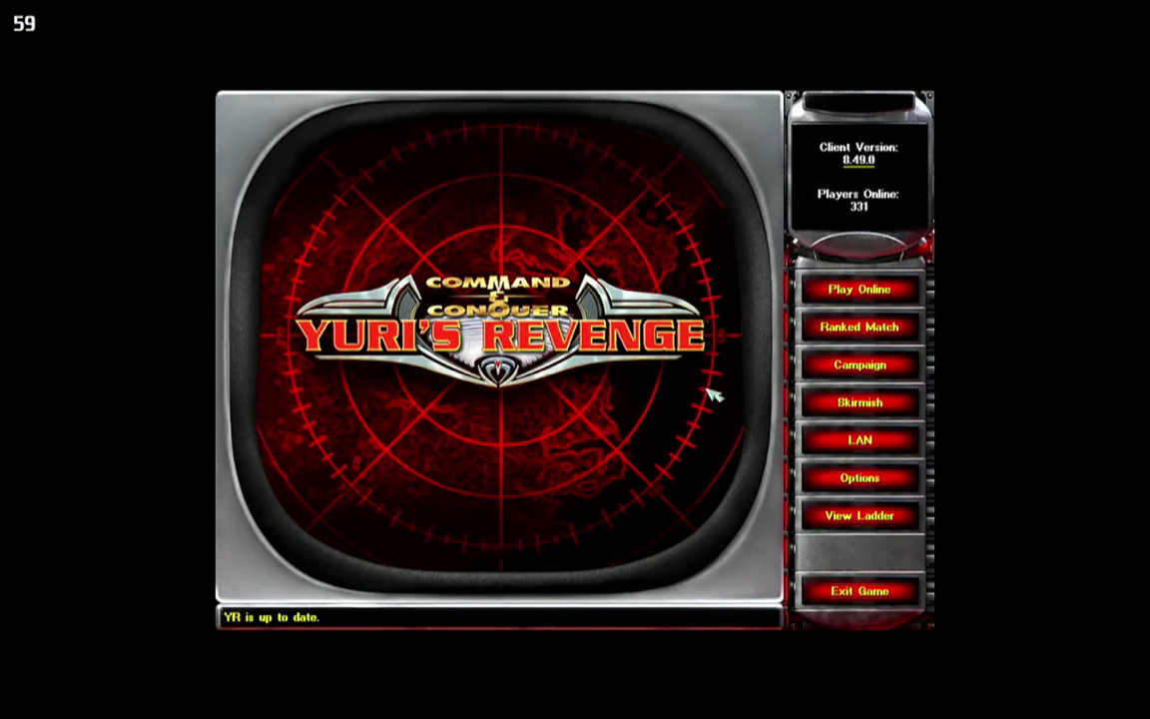
Start a skirmish, deploy the MCV and send the units toward the diner.
left_click(860, 402)
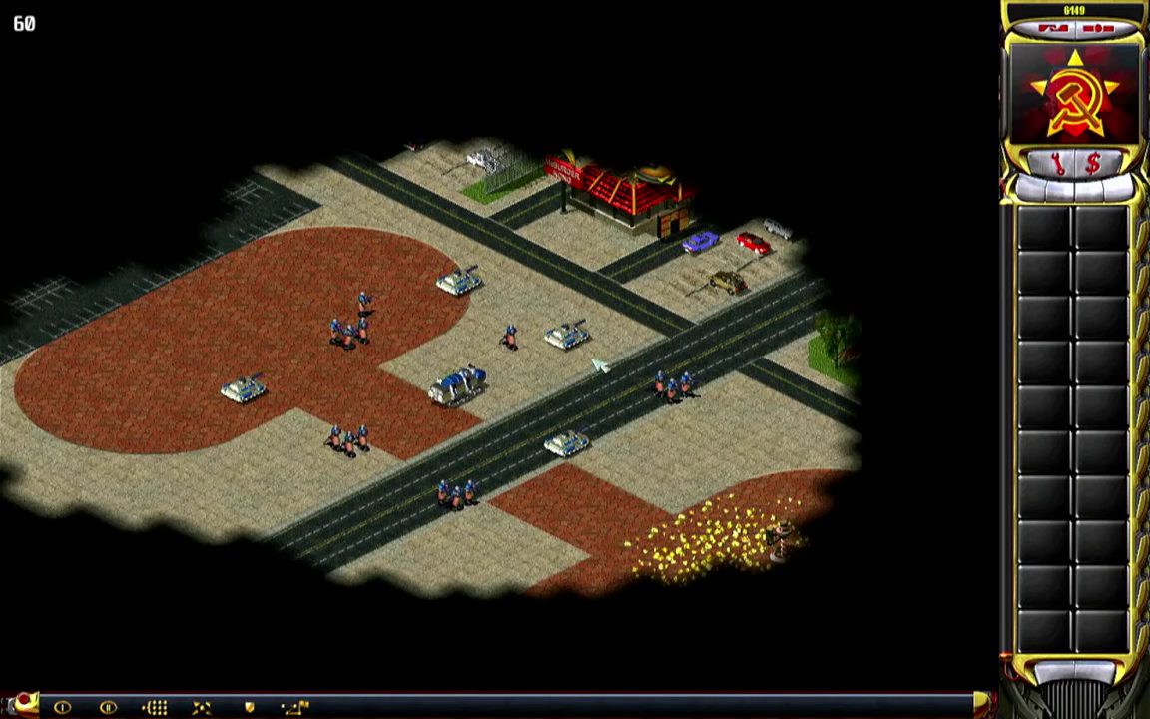
key("d")
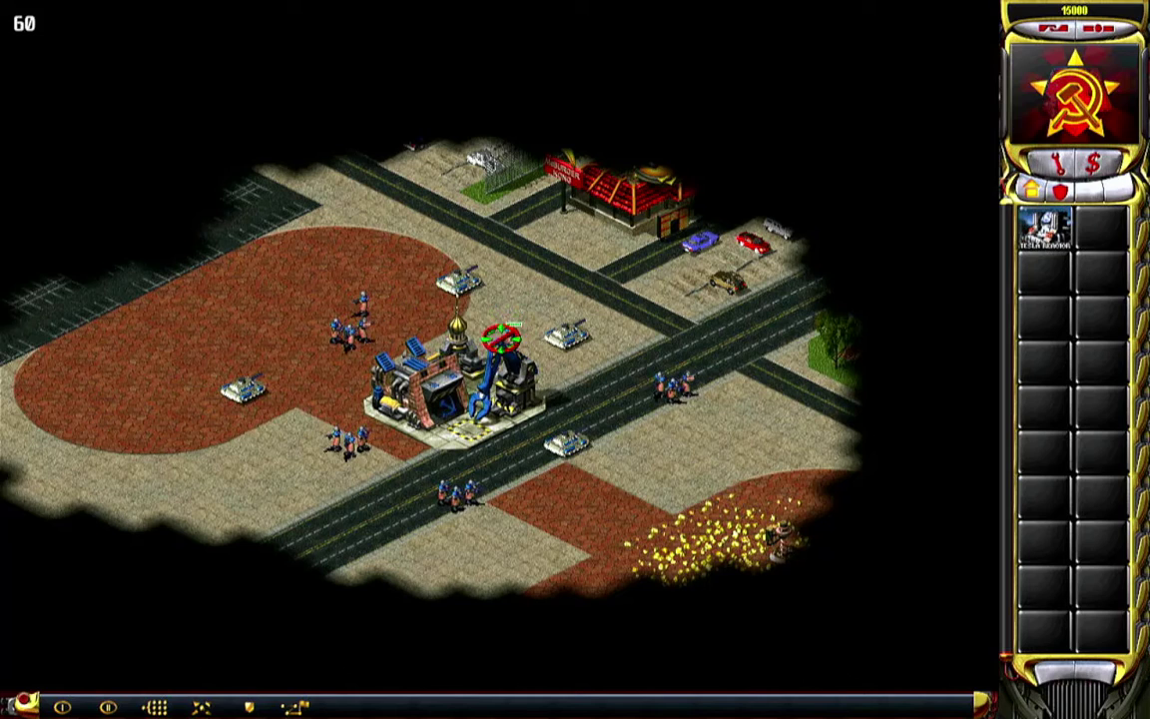
key("q")
left_click(647, 210)
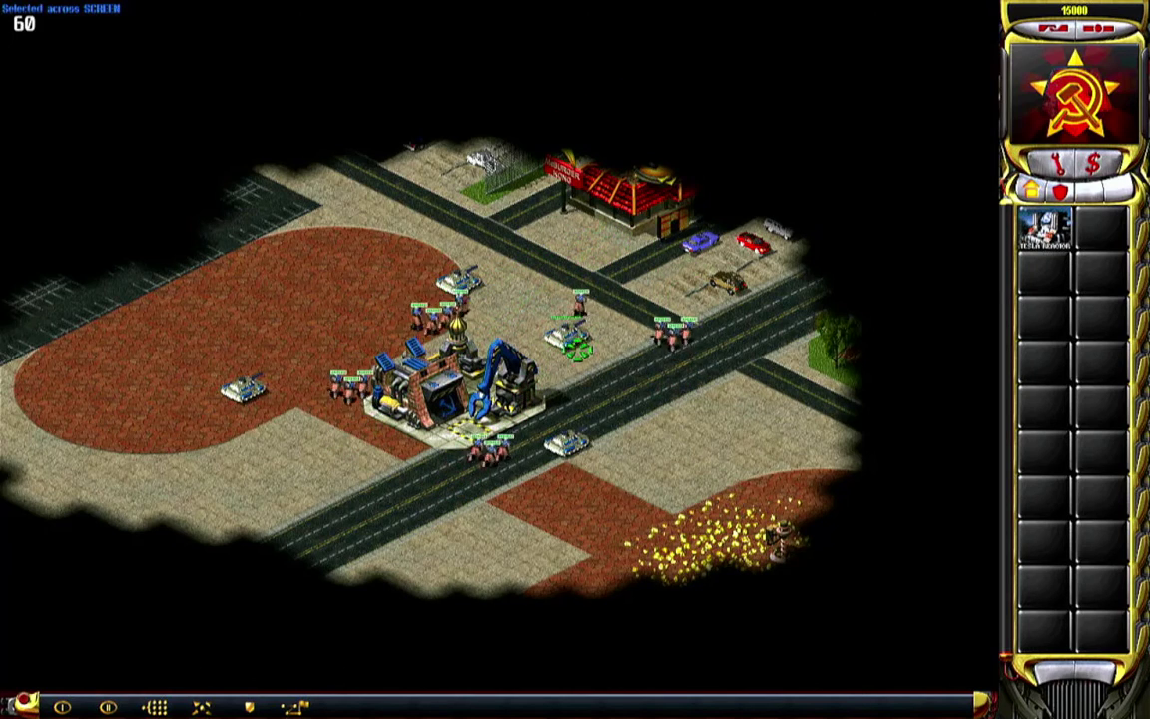
key("t")
left_click(785, 368)
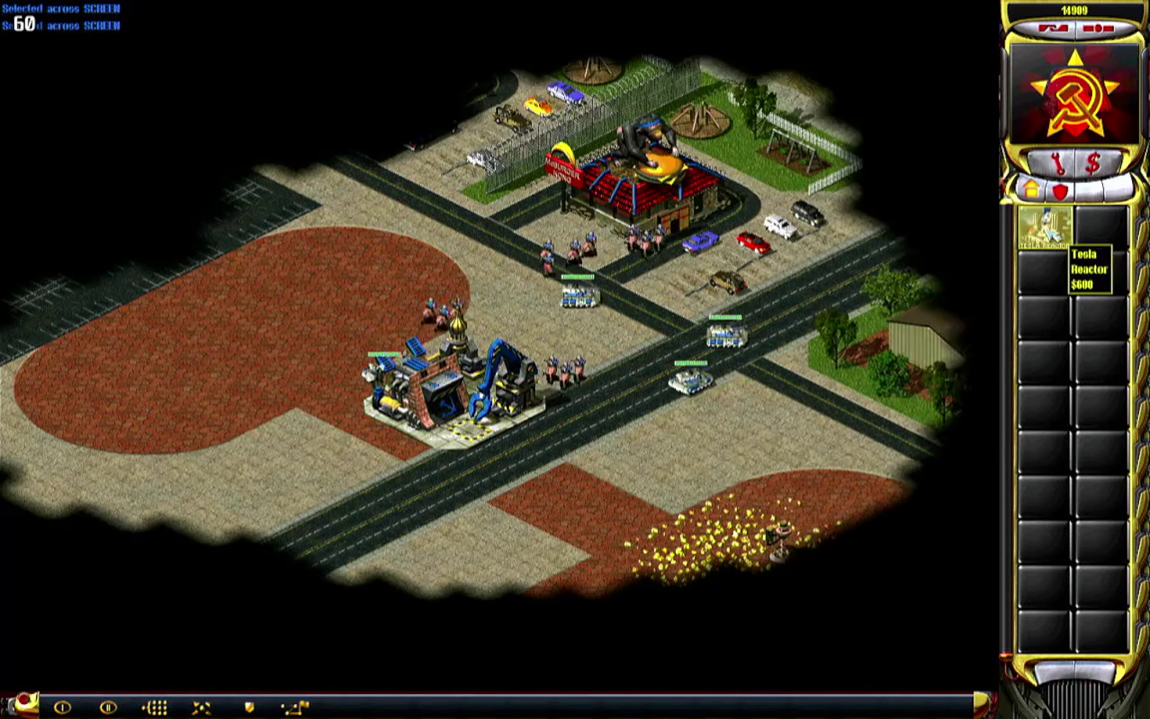
Send the infantry right, place a Tesla Reactor below the road and start a Barracks.
key("Right")
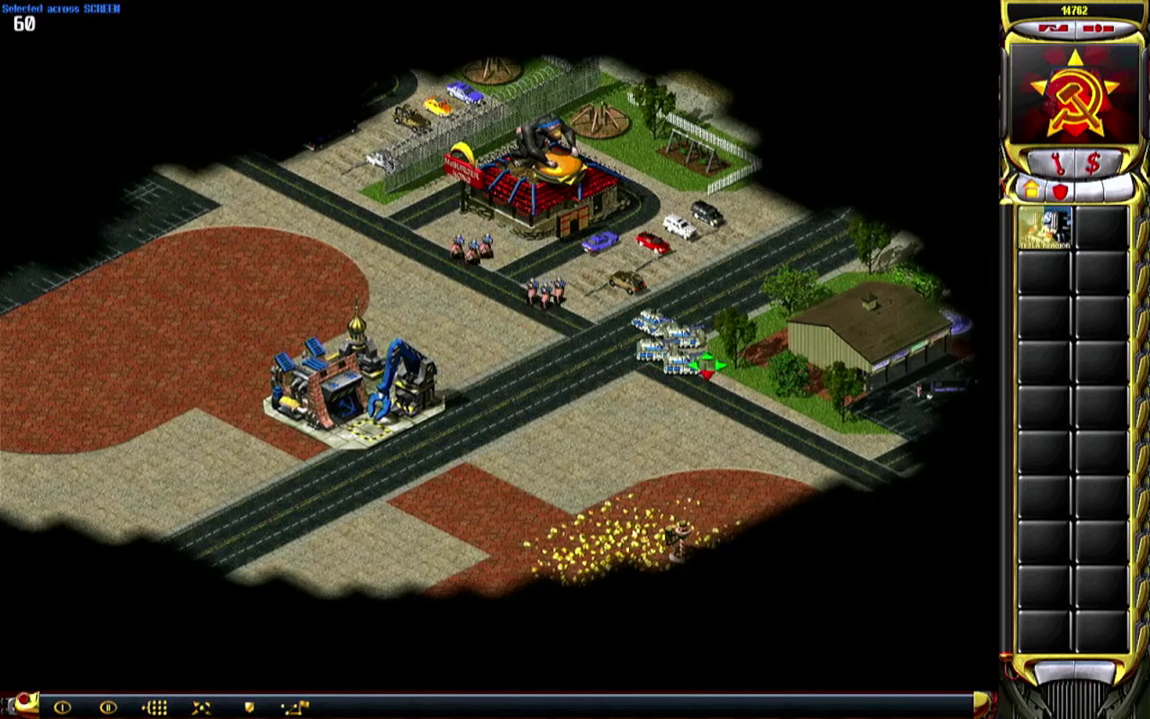
key("Left")
key("Up")
left_click_drag(443, 198, 678, 345)
left_click(815, 315)
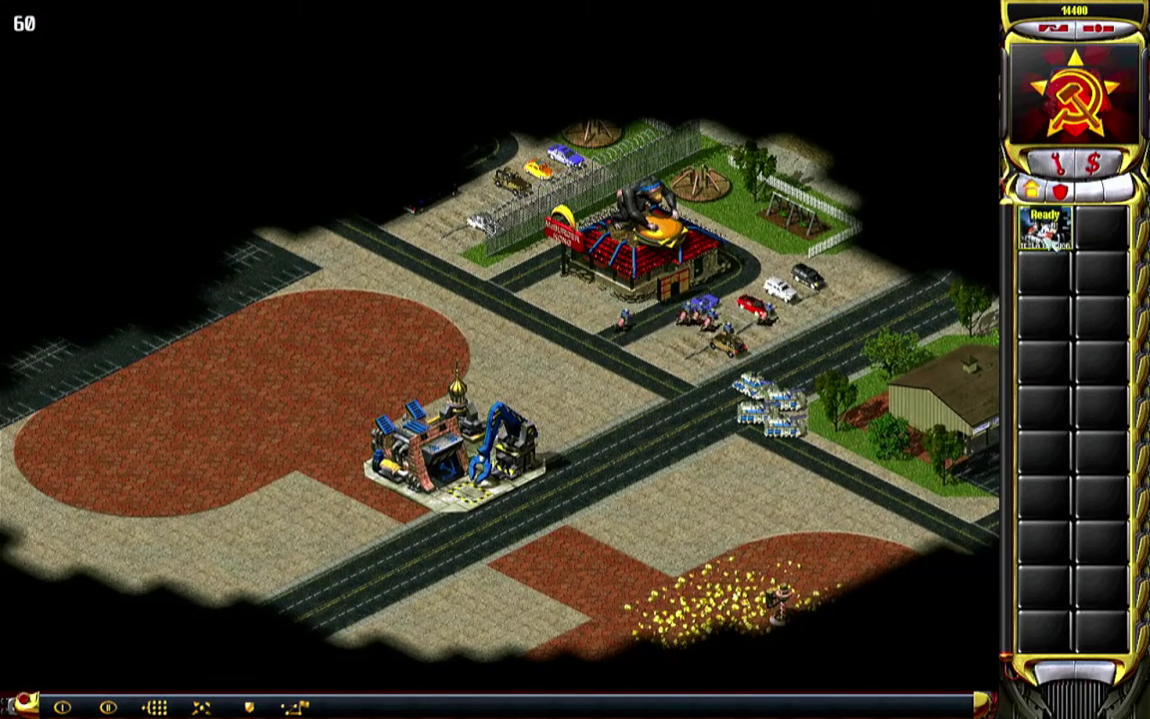
left_click(1045, 227)
left_click(661, 509)
left_click(1045, 272)
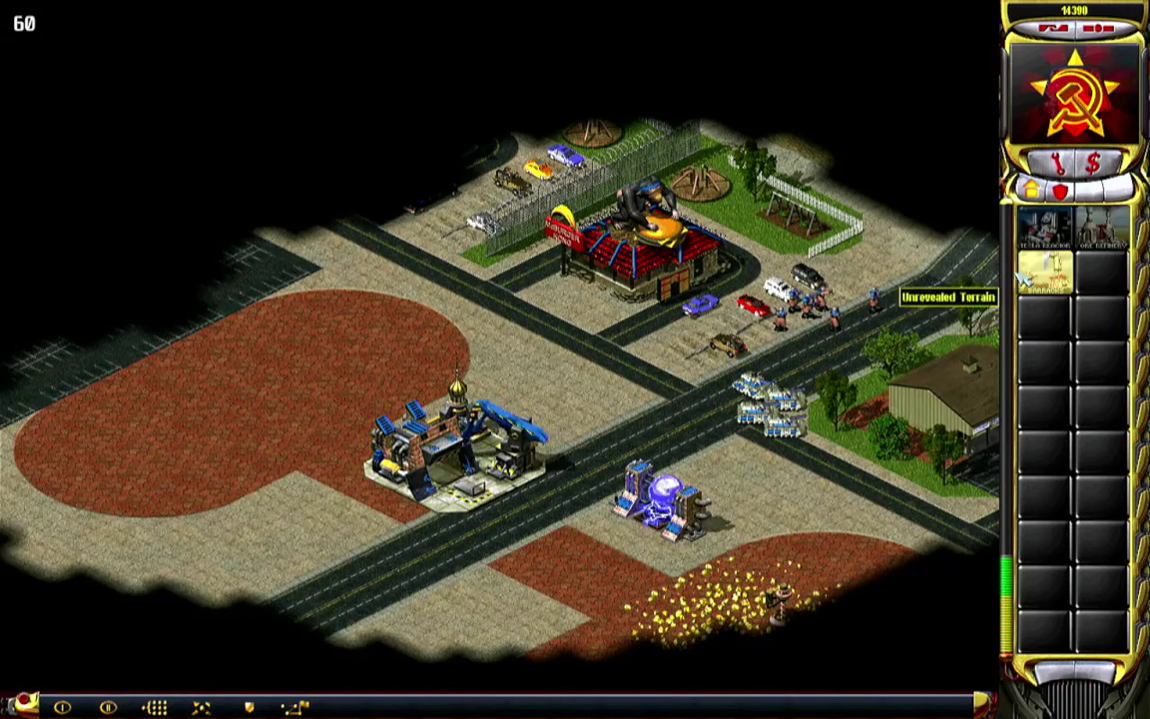
Place the Barracks beside the road and start training an infantry unit.
key("Right")
key("Right")
key("h")
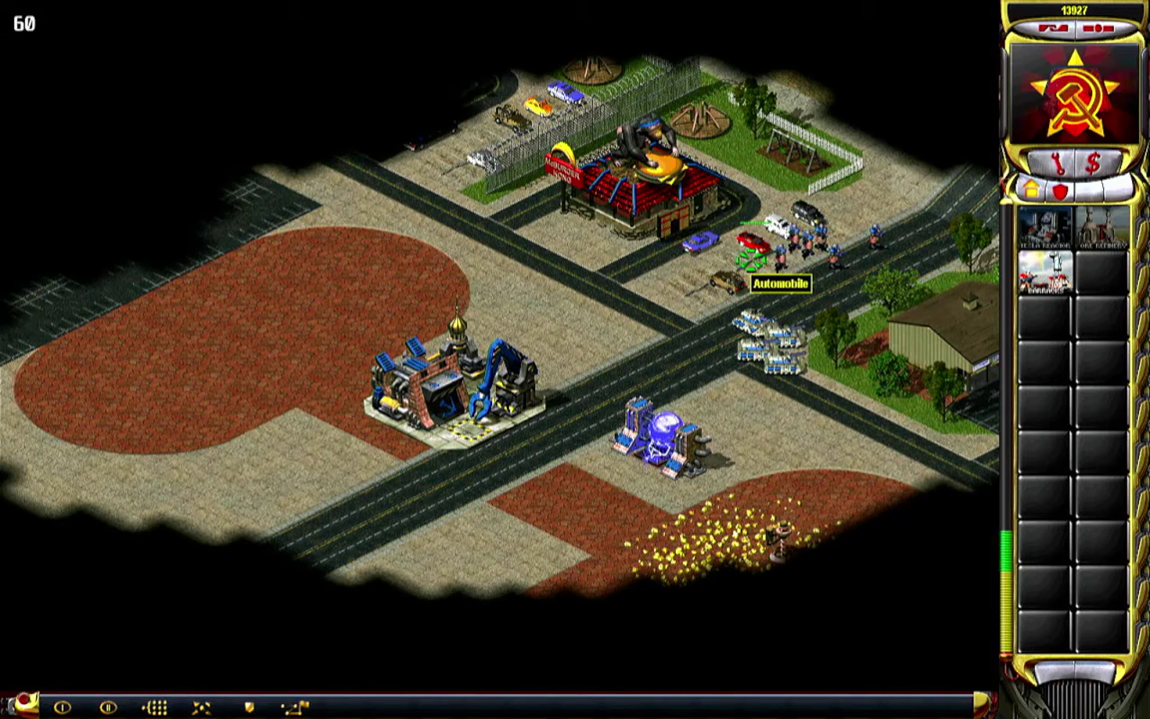
left_click(1048, 279)
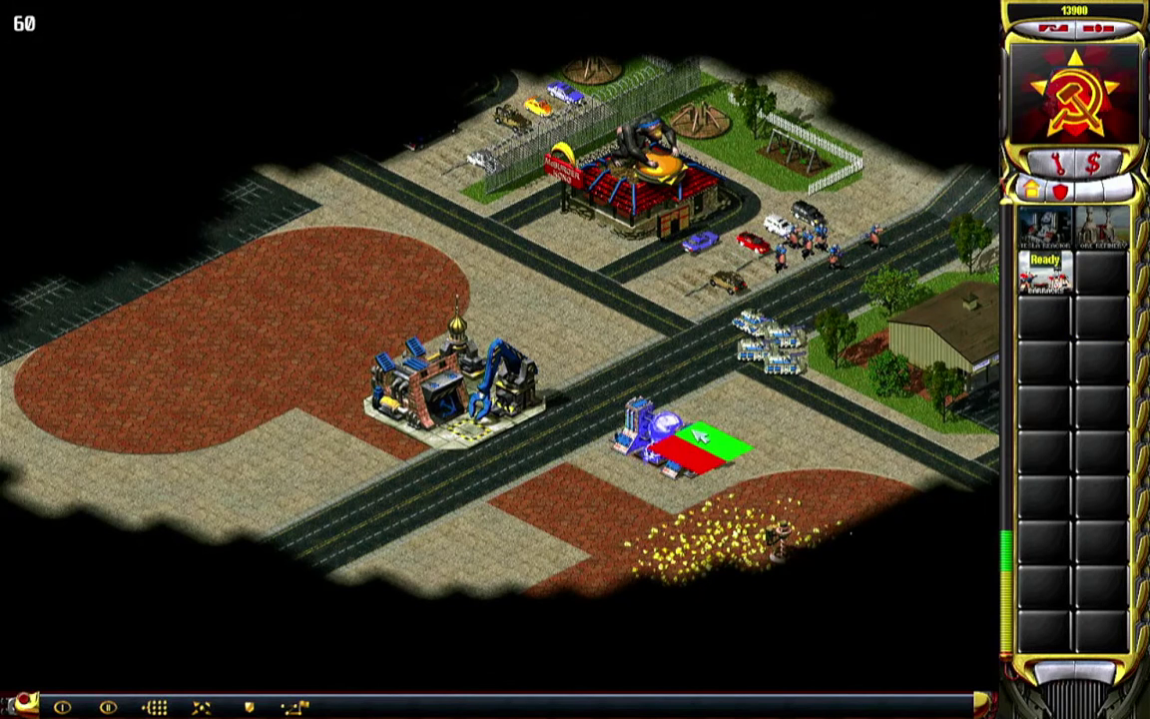
left_click(725, 409)
left_click(1086, 248)
left_click(1090, 190)
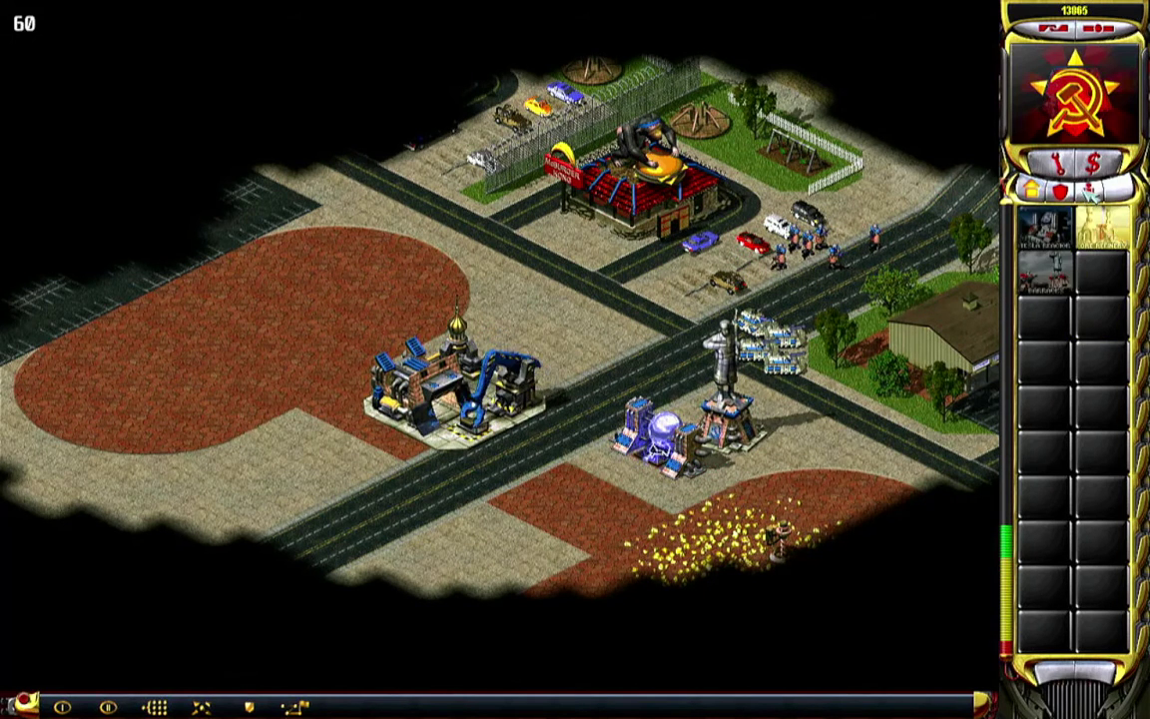
key("Right")
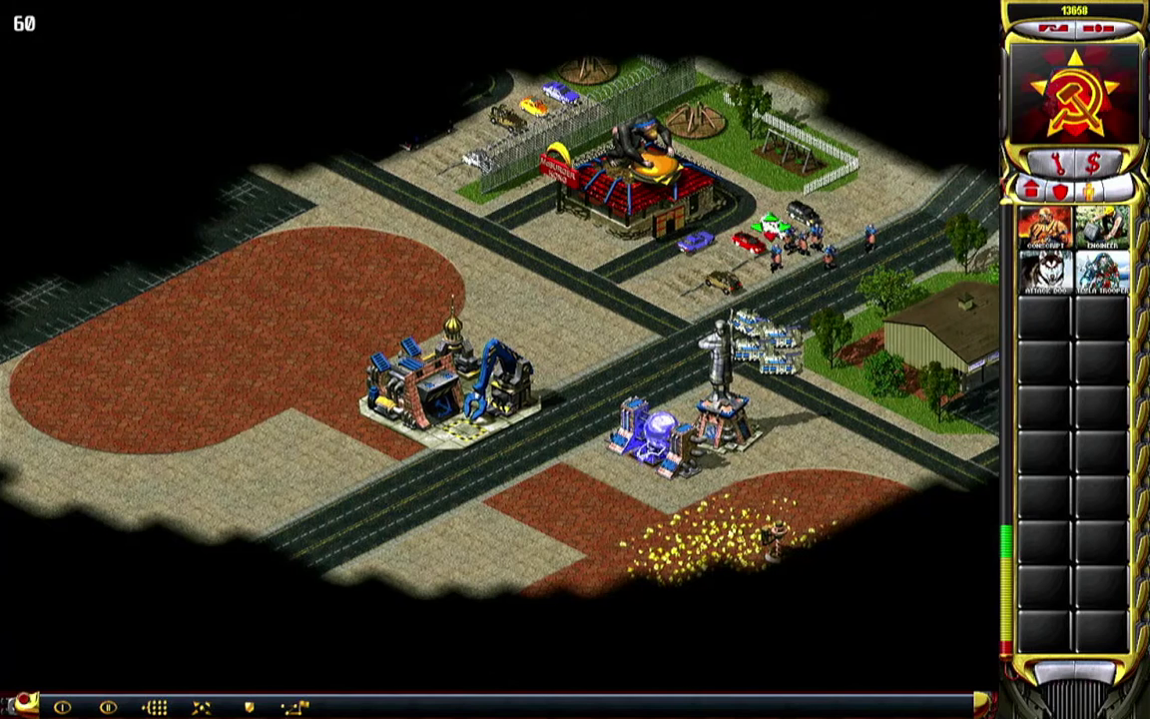
left_click(1062, 190)
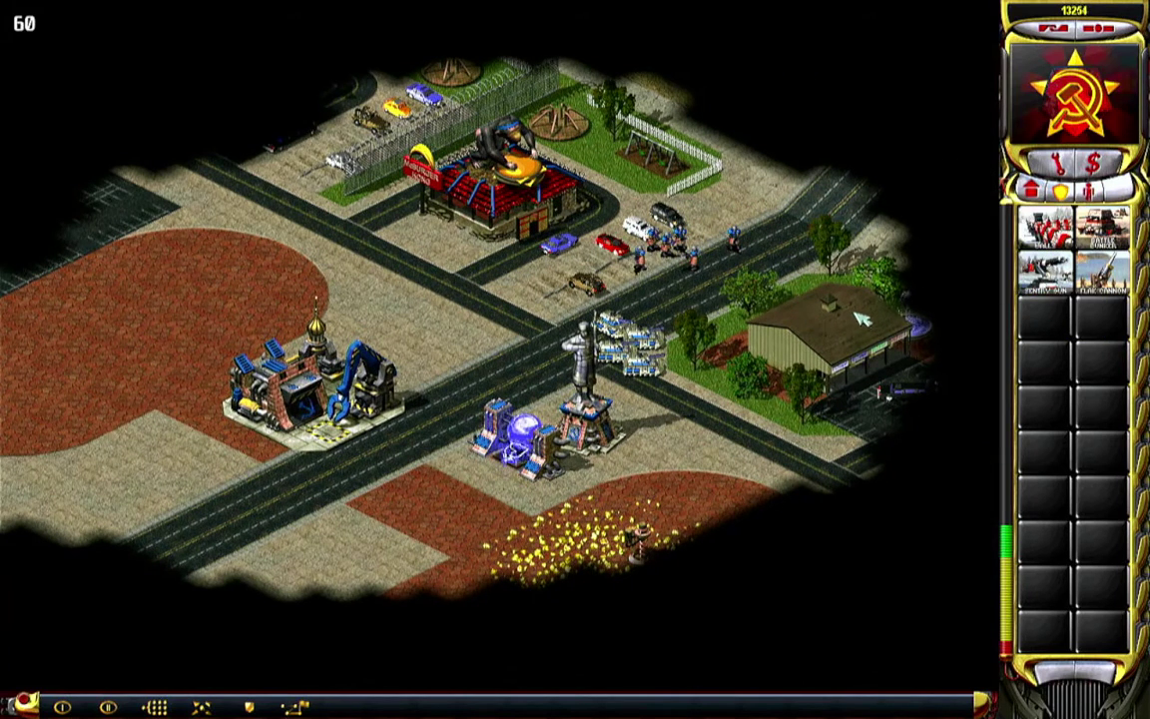
Abort the mission and back out of the skirmish to the main menu.
key("Escape")
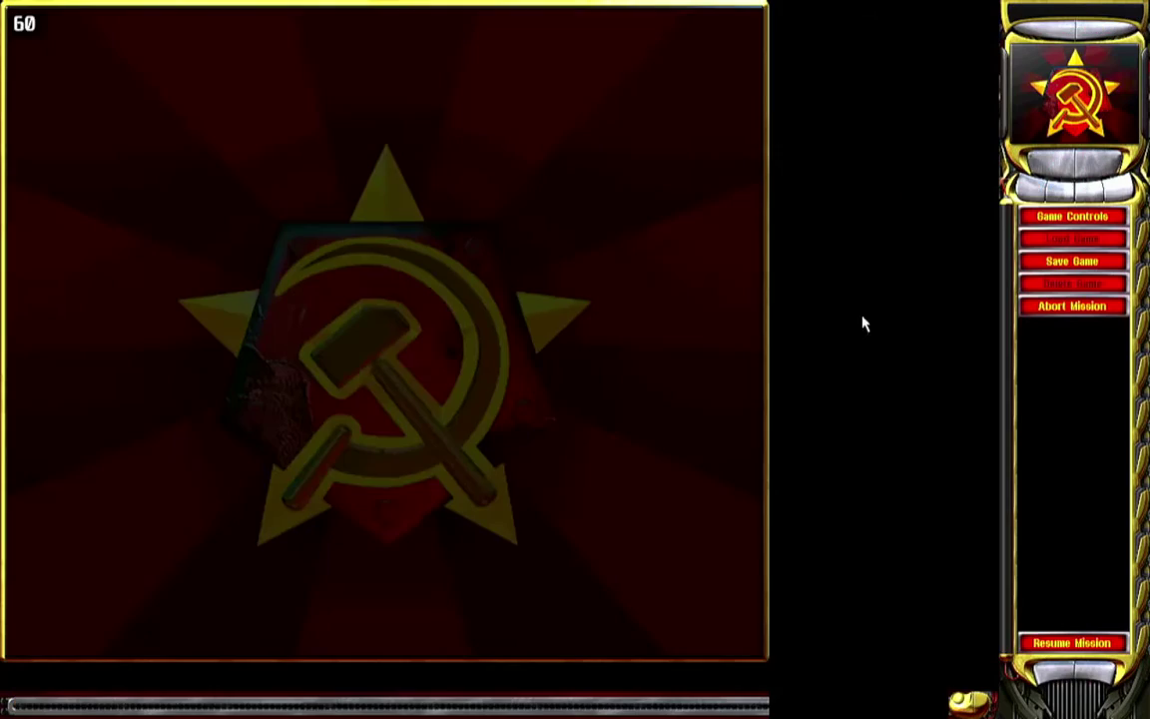
left_click(1066, 308)
key("Escape")
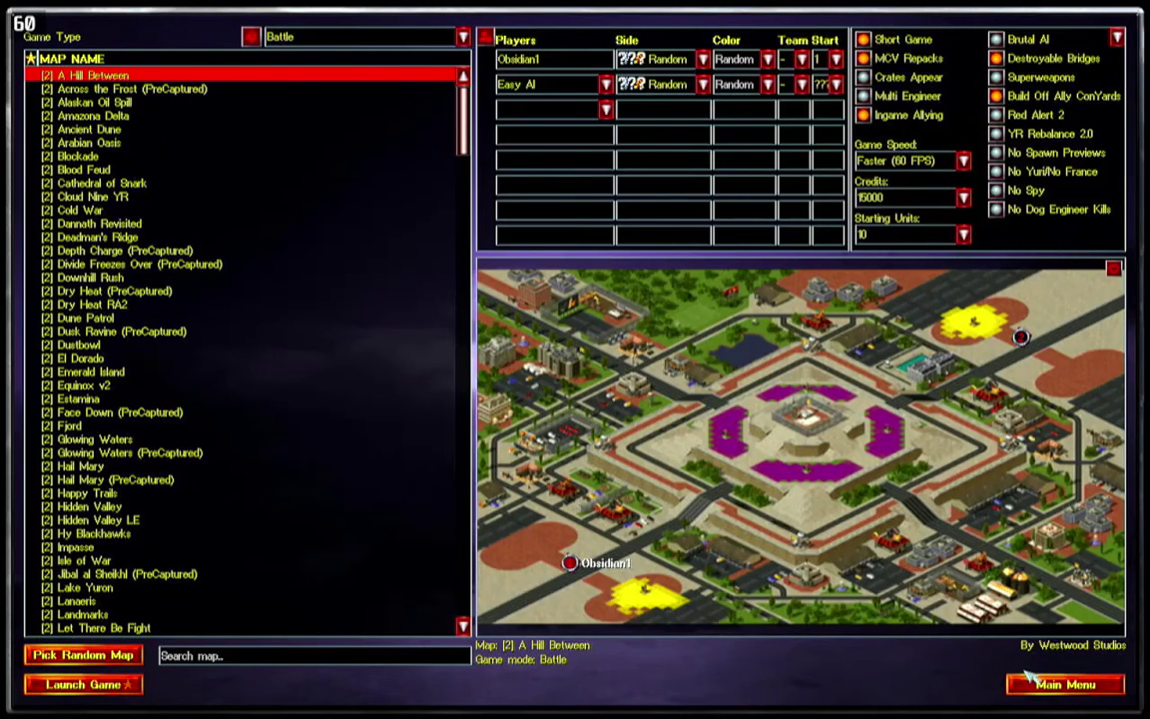
key("Escape")
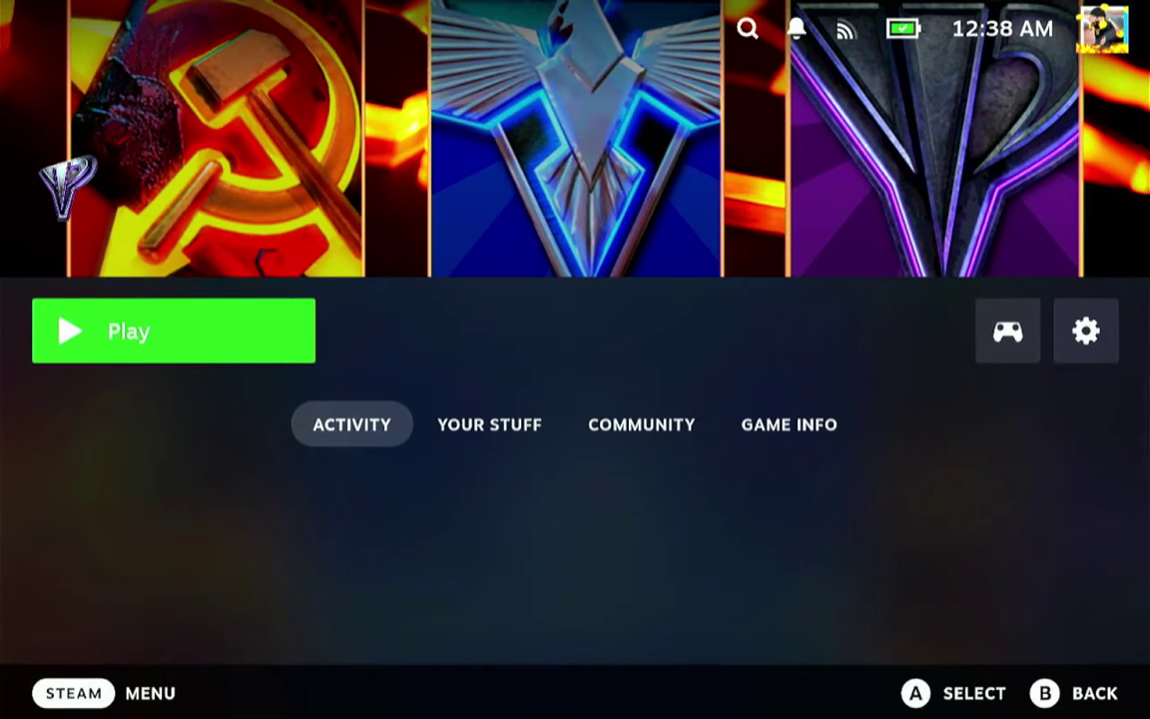
Switch from Gaming Mode to the desktop through the Steam power options.
key("ctrl+1")
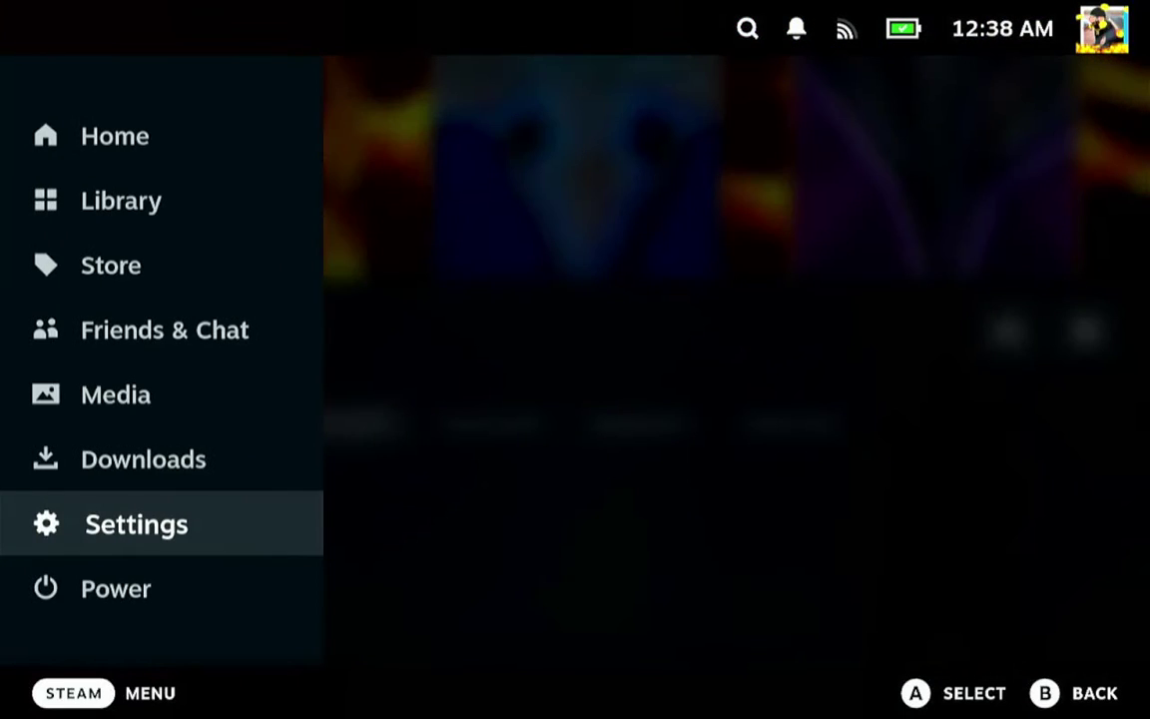
key("Down")
key("Return")
key("Down")
key("Down")
key("Down")
key("Down")
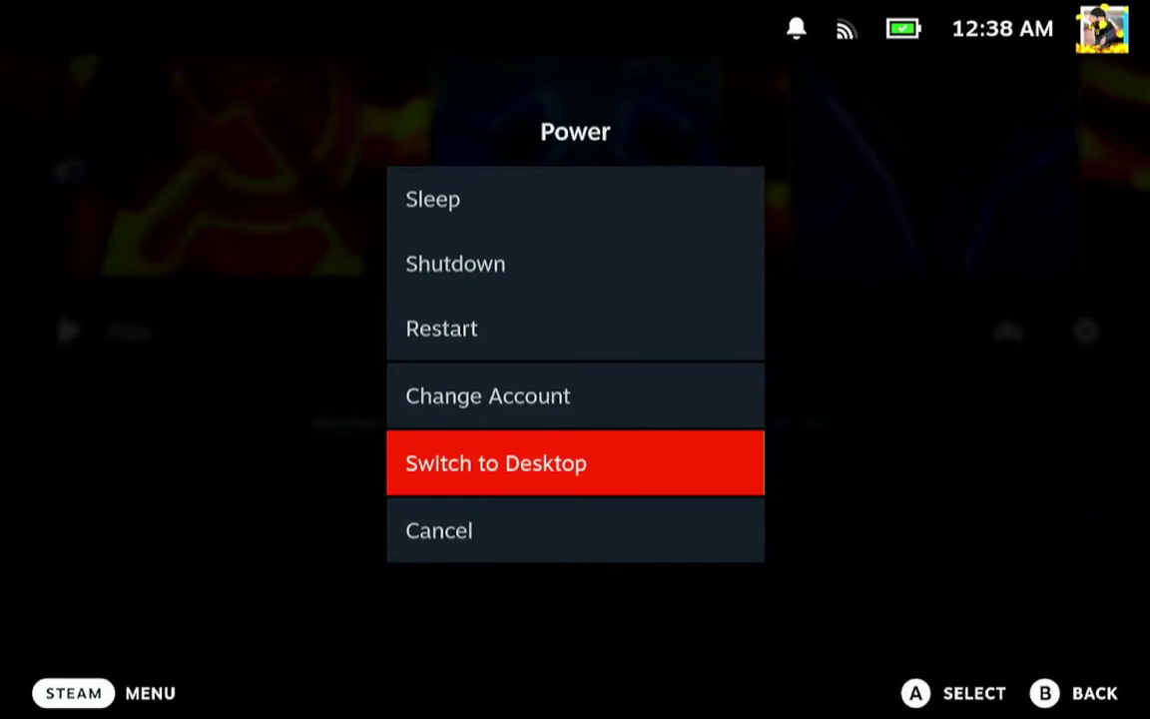
key("Return")
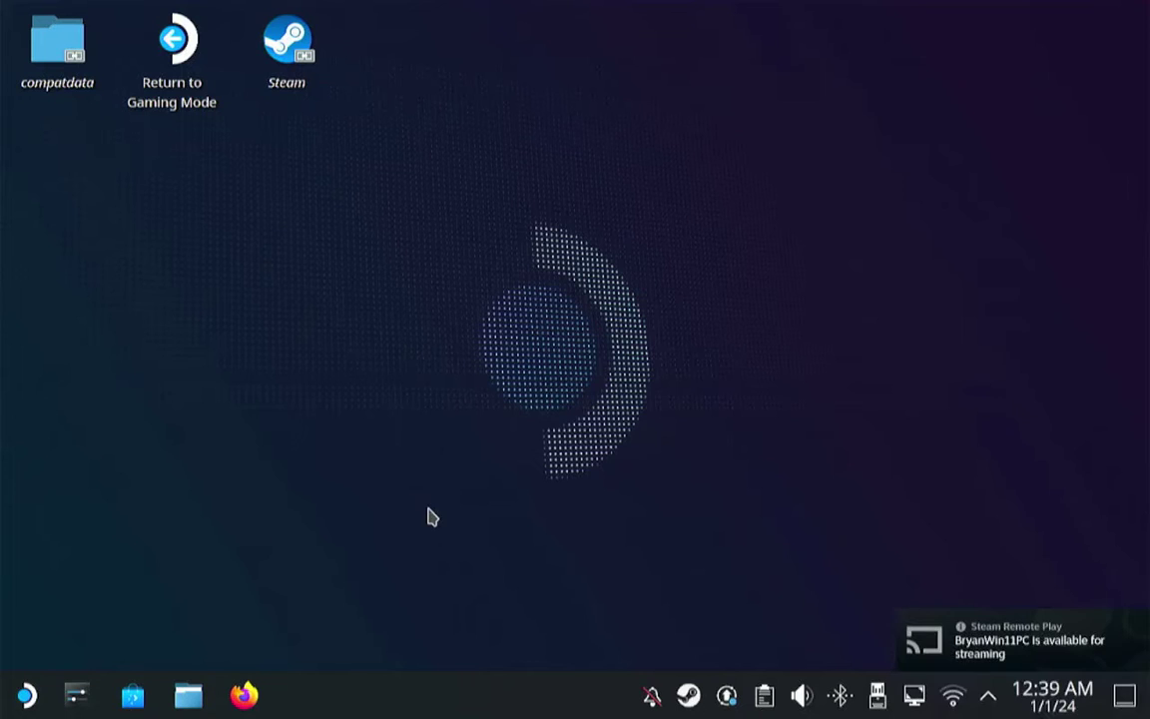
Launch Firefox from the taskbar and close the Discover window.
left_click(250, 701)
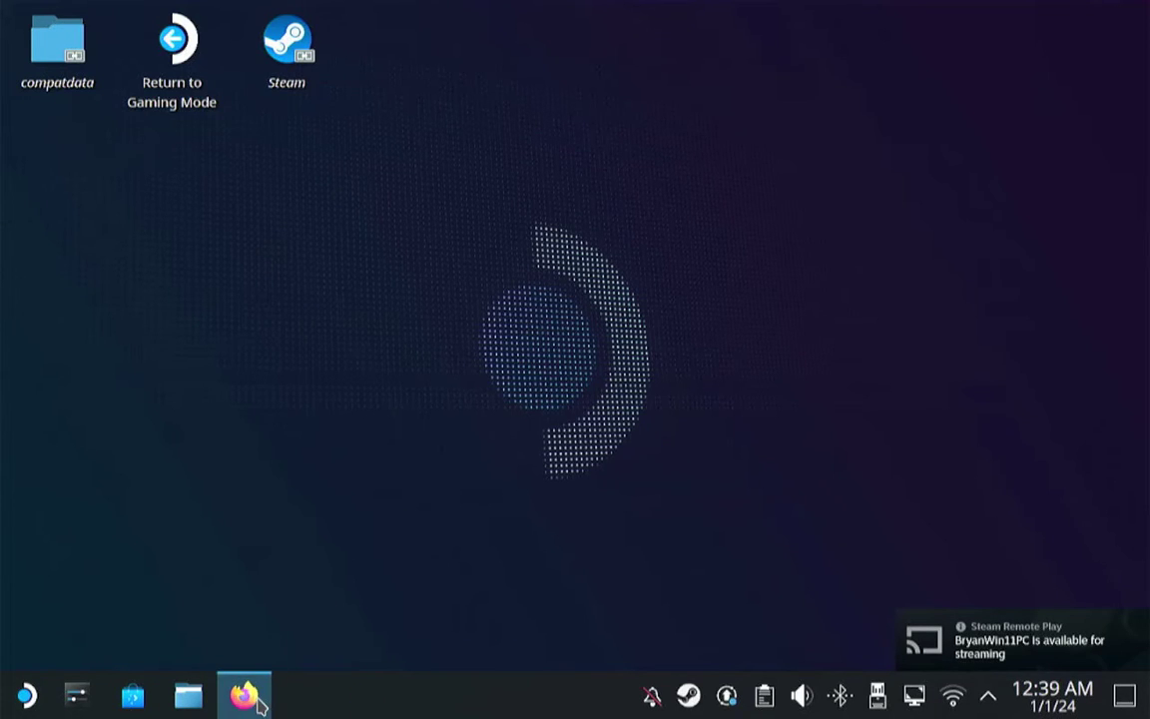
mouse_move(258, 704)
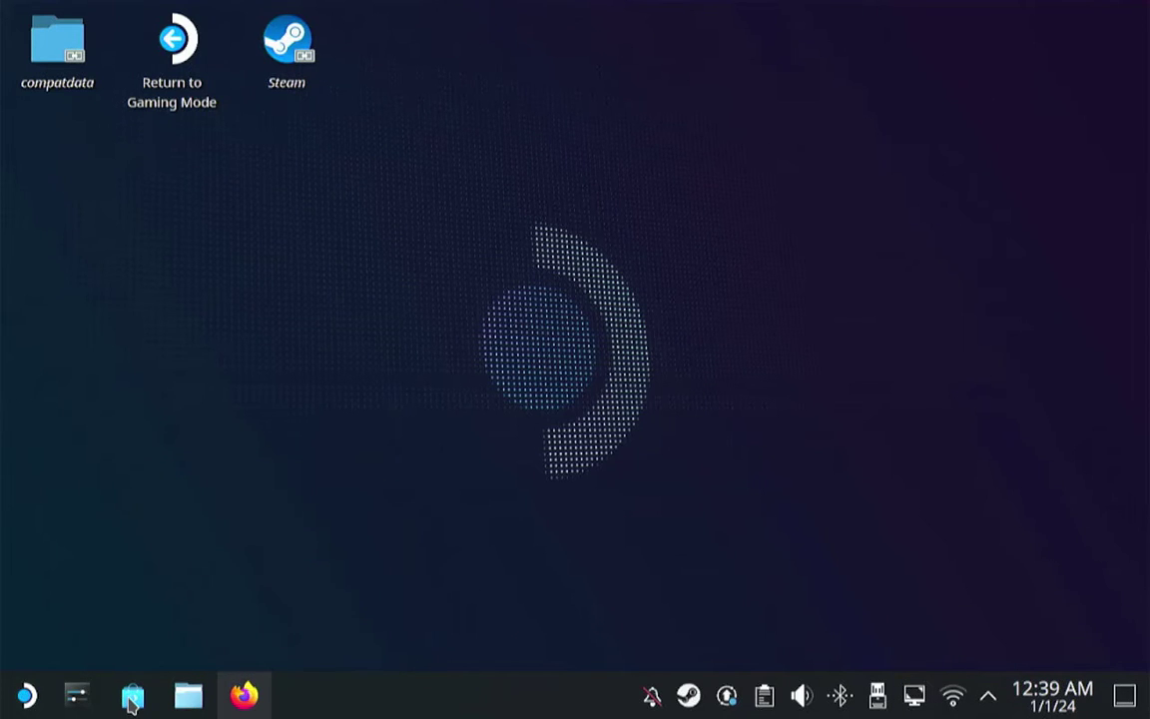
left_click(132, 704)
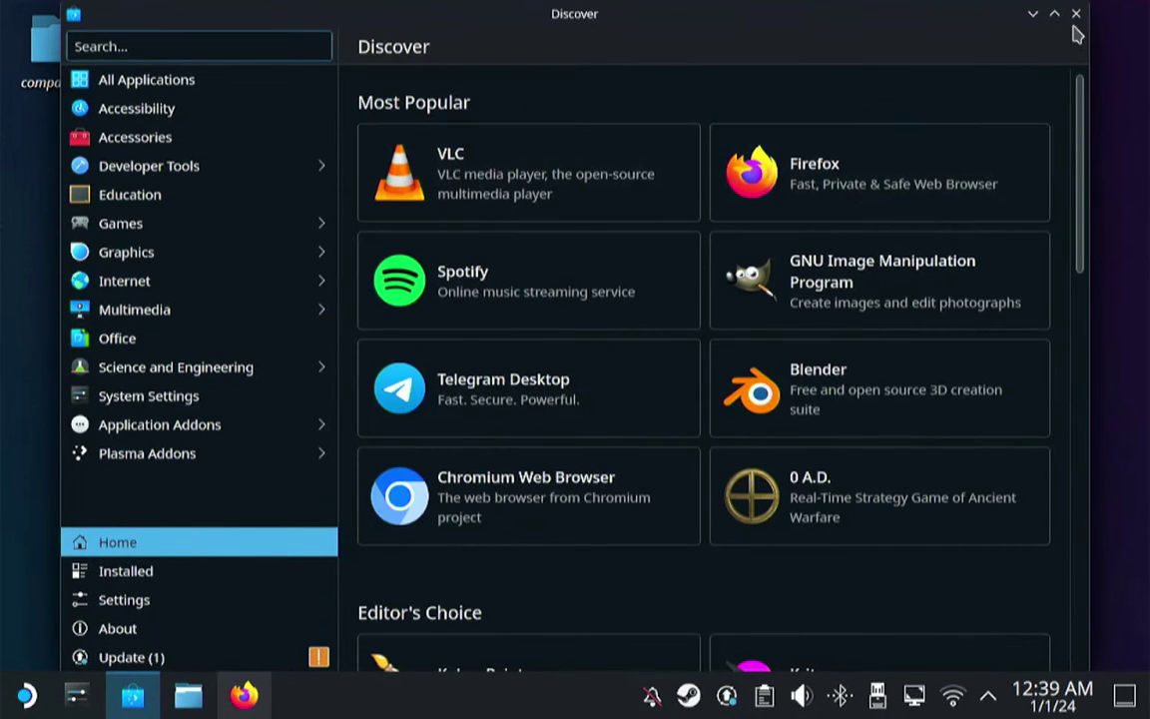
left_click(1033, 20)
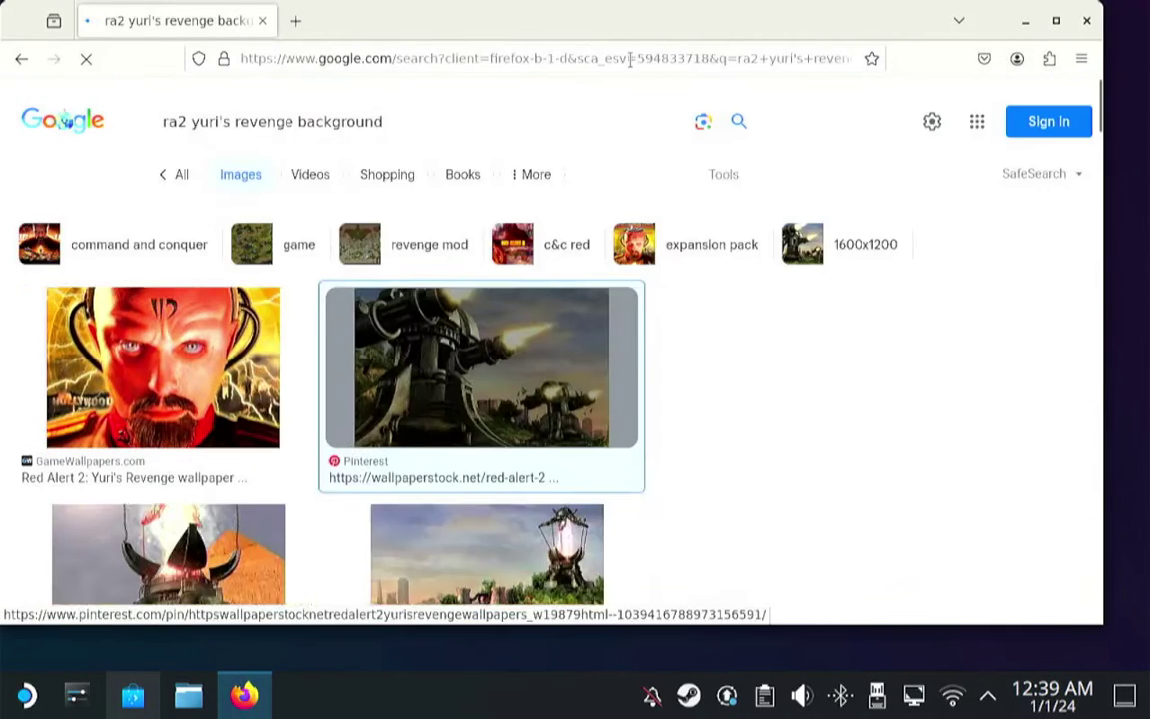
Search the web for 'ea app' and open the EA app download page.
left_click(480, 295)
left_click(629, 58)
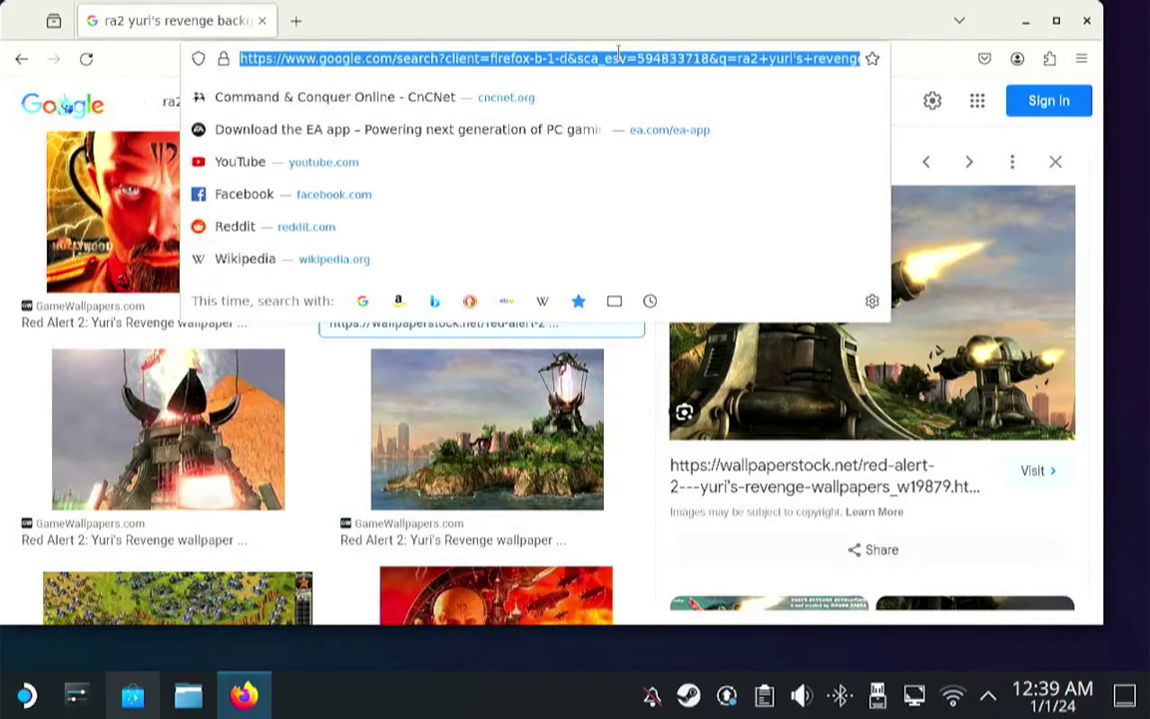
type("ea ")
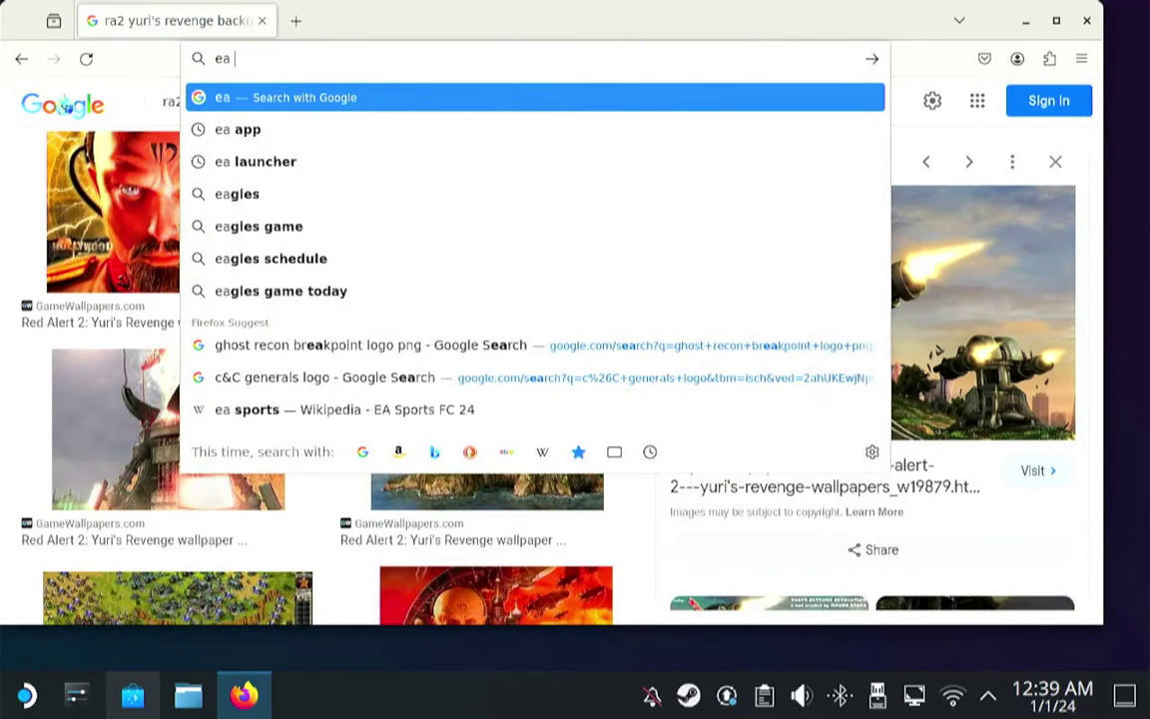
type("app")
key("Return")
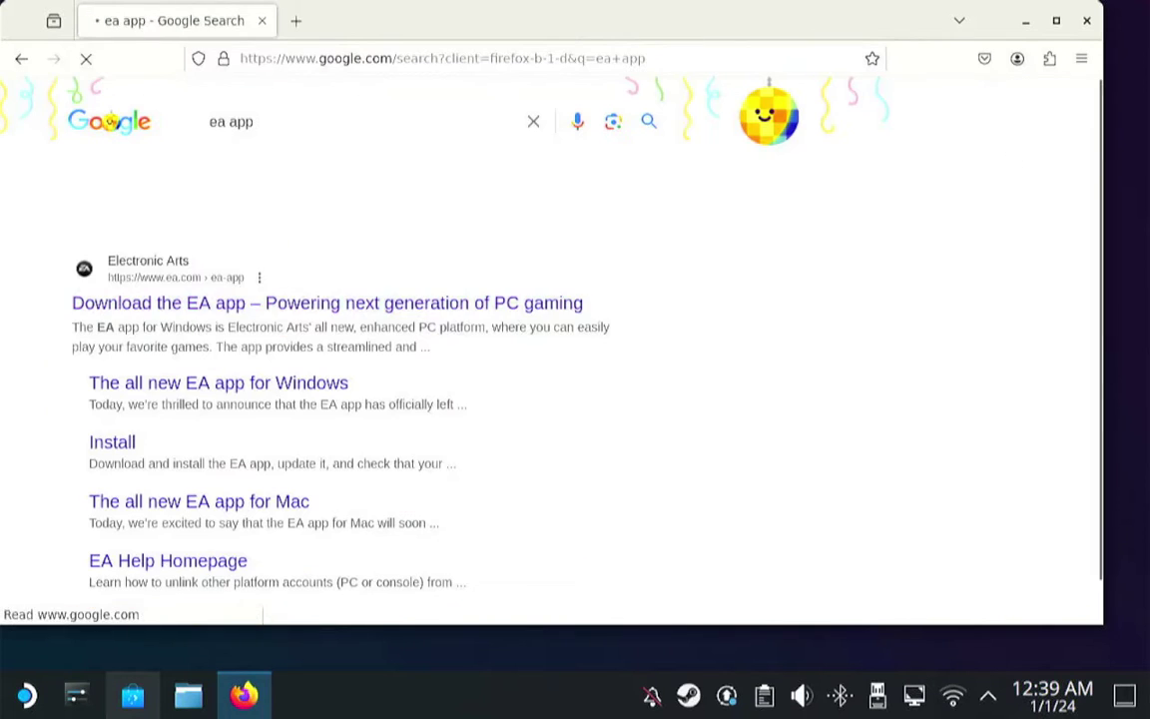
left_click(157, 304)
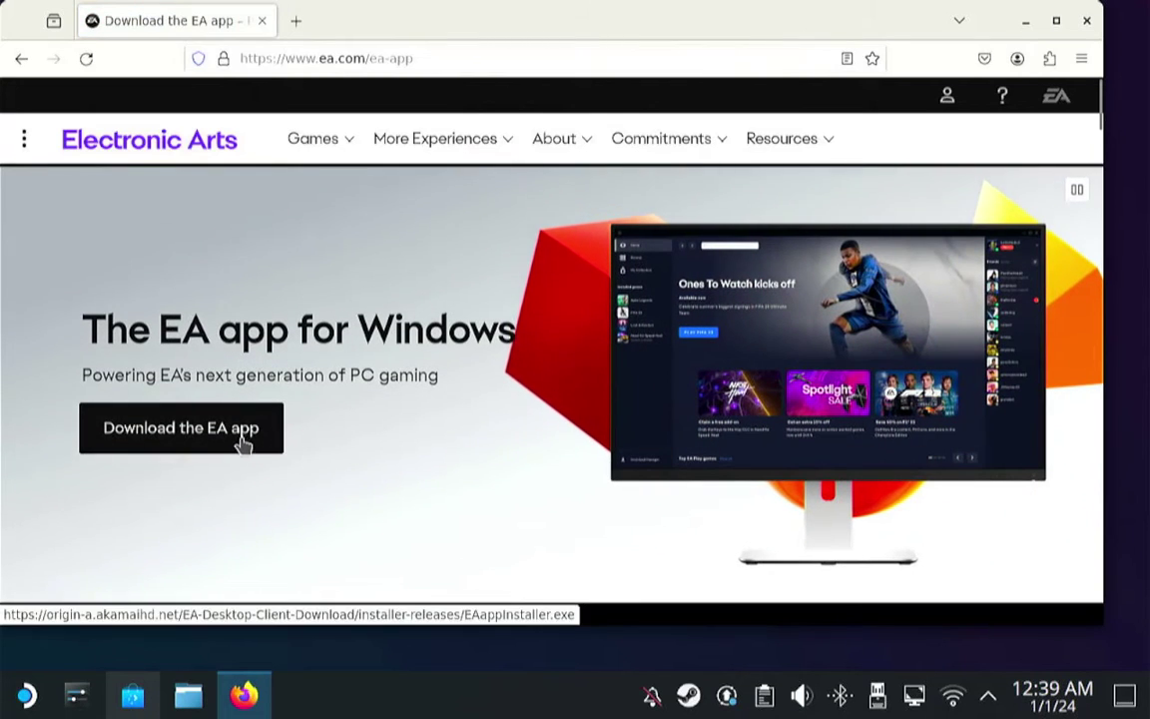
Go to cncnet.org's Yuri's Revenge page, minimize Firefox and start desktop Steam.
double_click(540, 57)
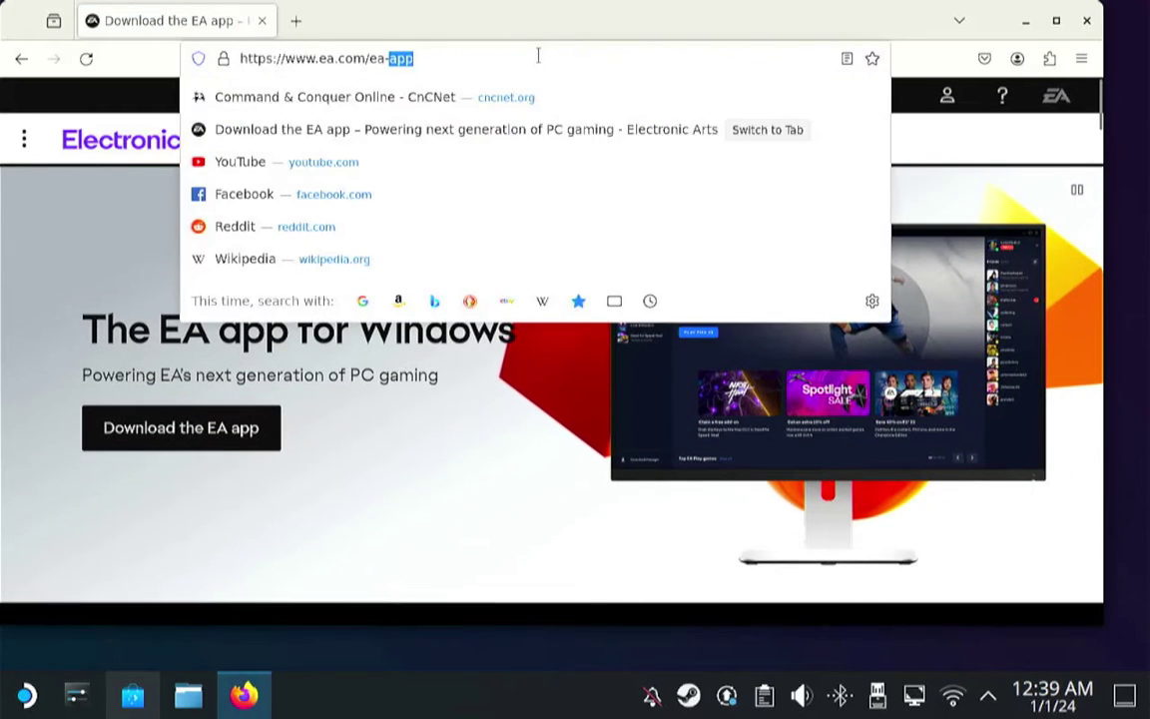
left_click(539, 57)
double_click(538, 56)
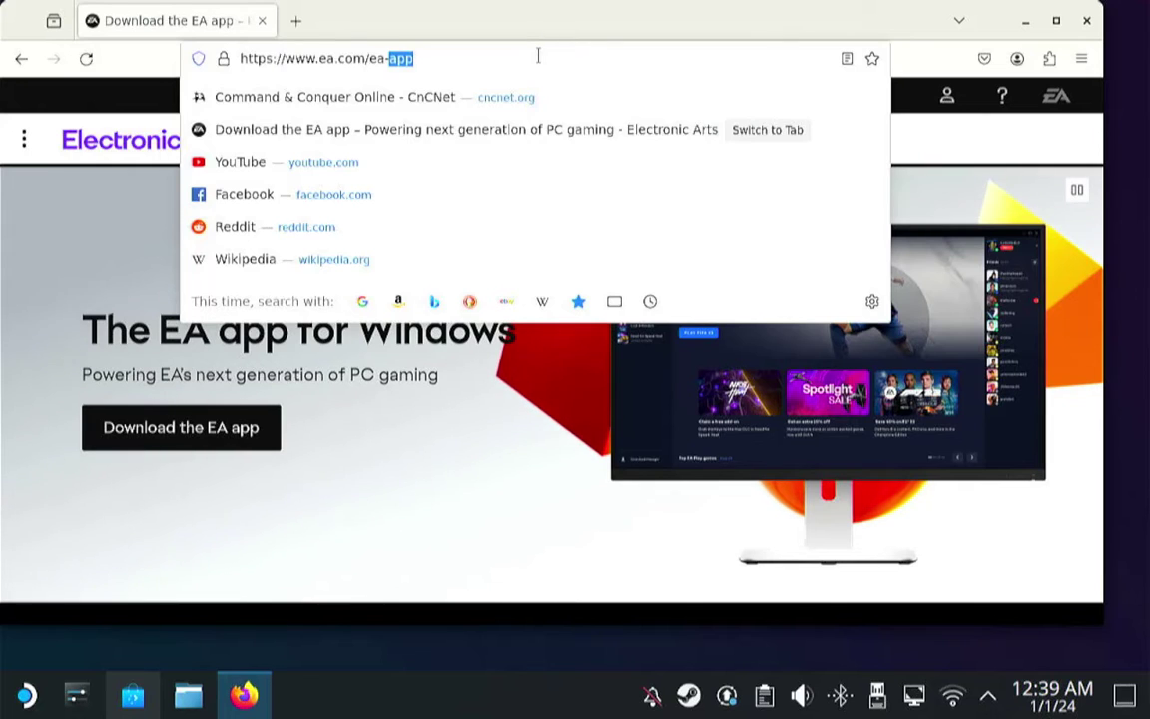
triple_click(538, 56)
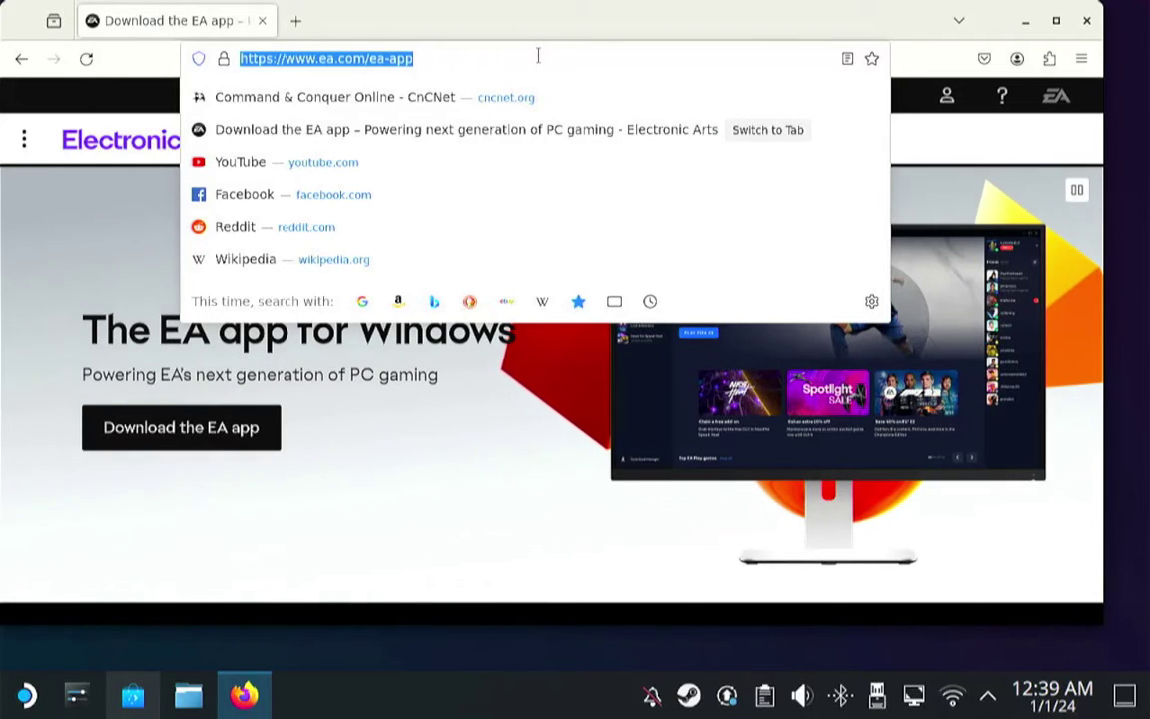
type("cncnet.org/")
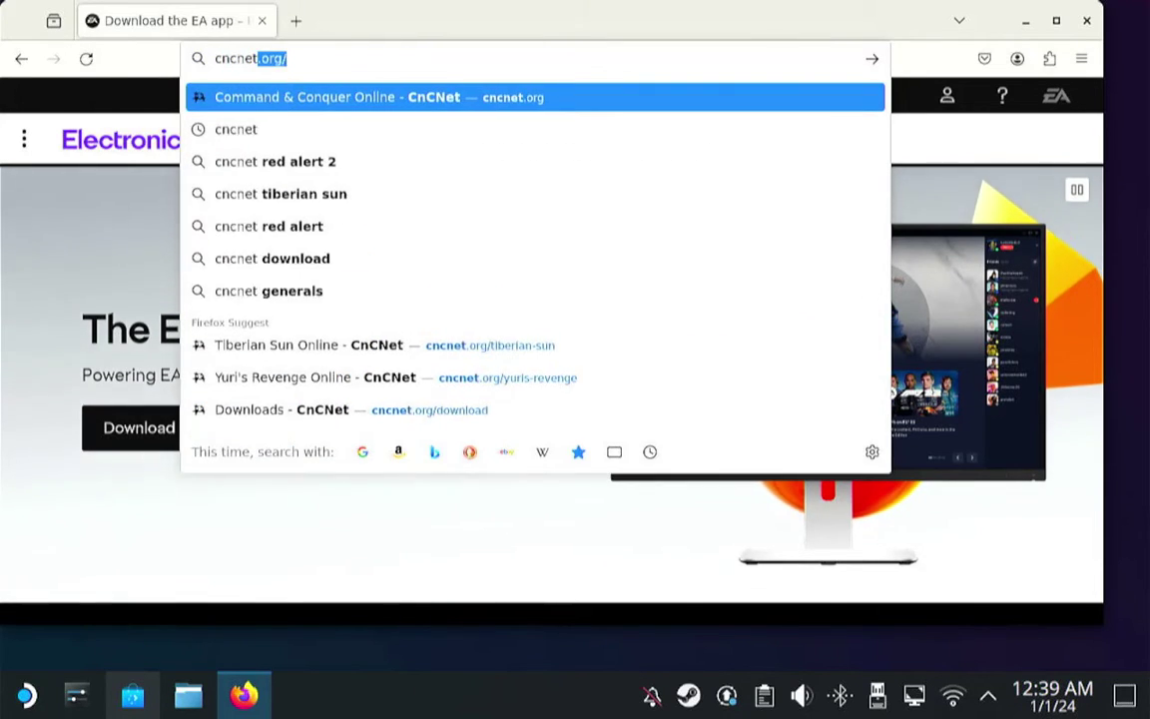
key("Return")
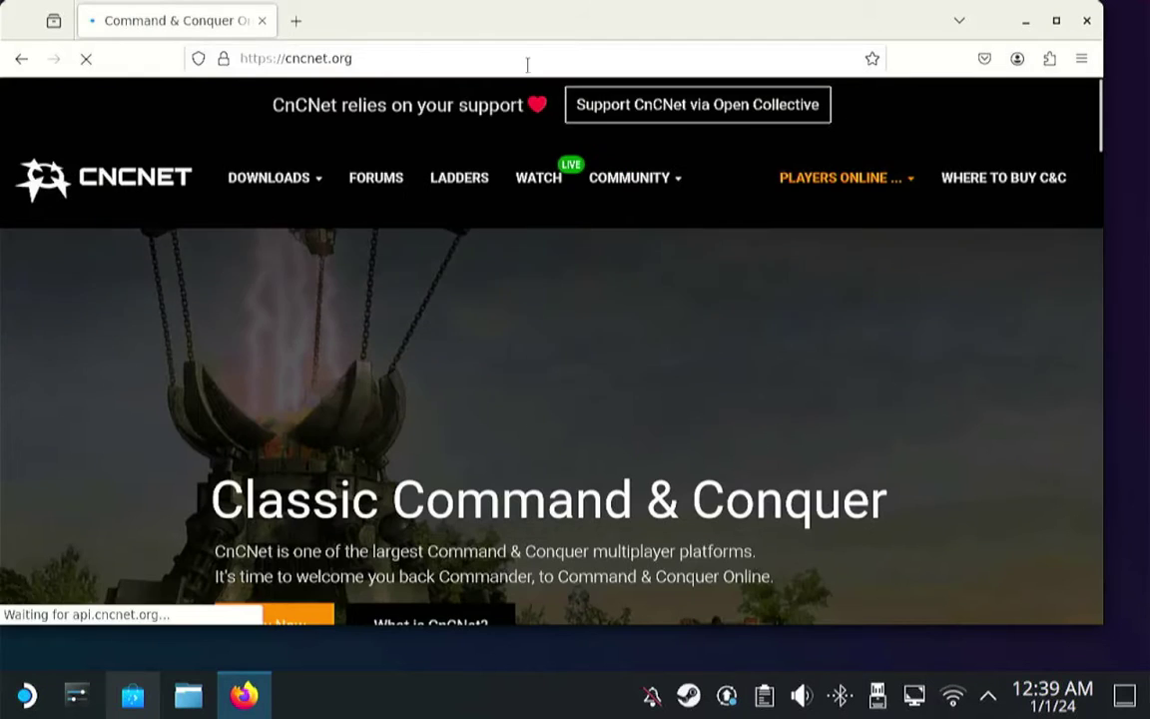
mouse_move(313, 184)
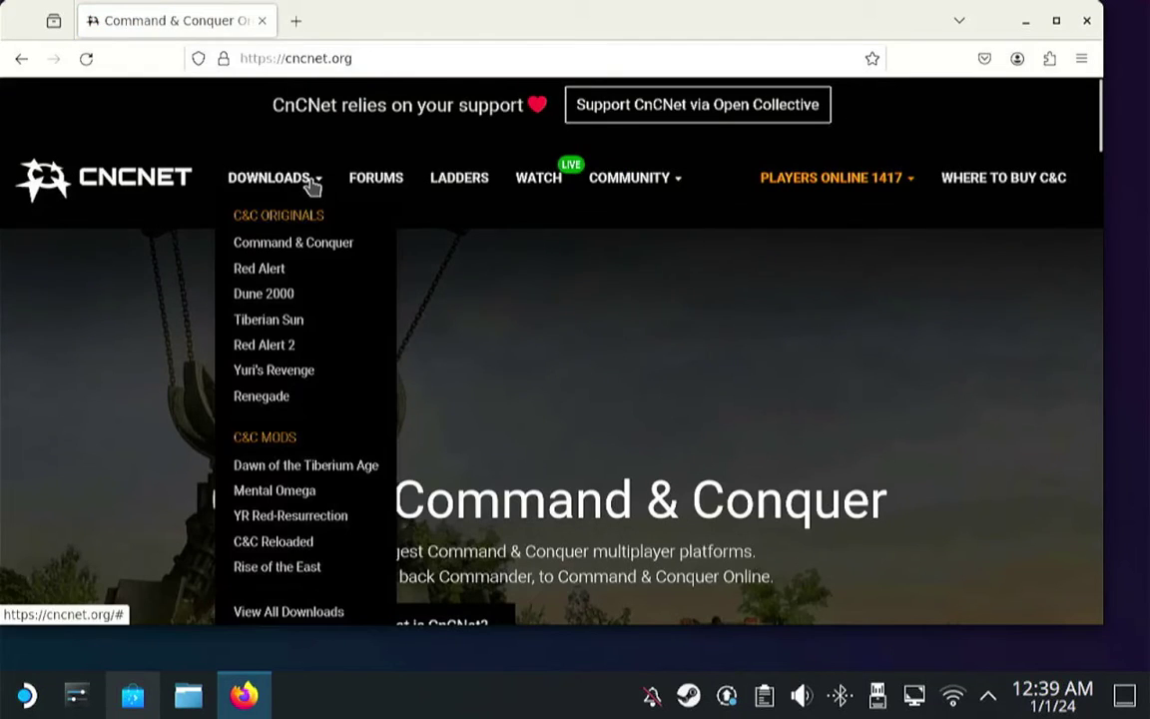
left_click(306, 375)
scroll(481, 504, "down", 2)
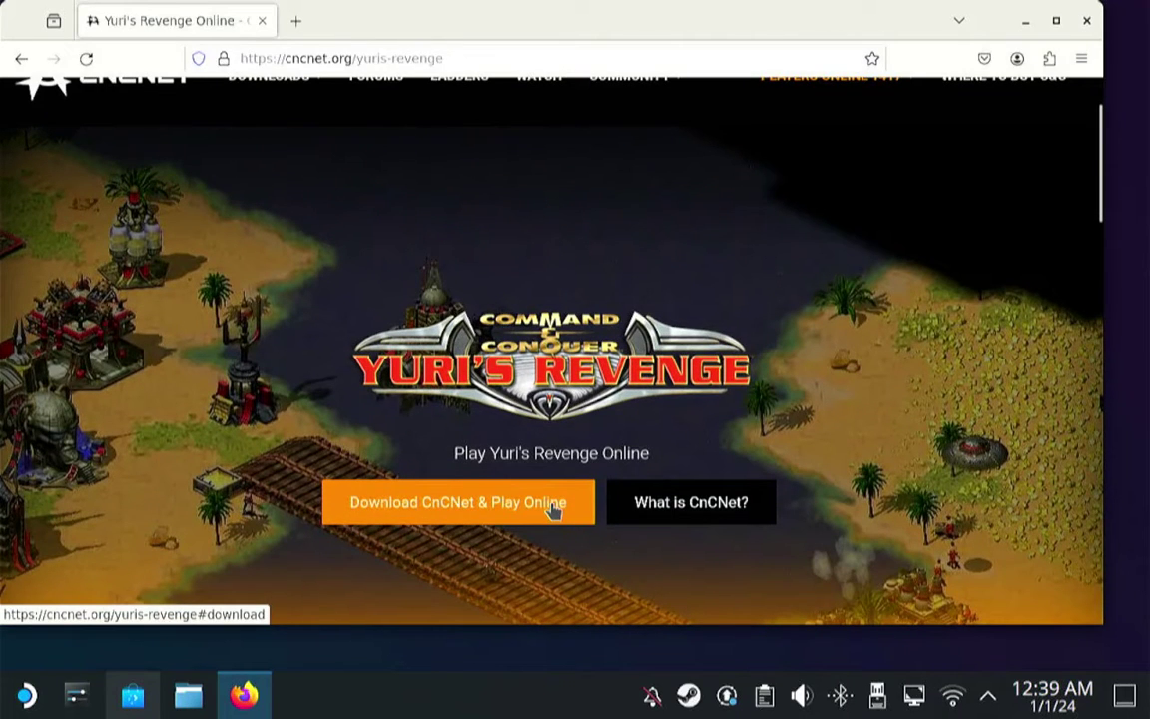
left_click(1026, 22)
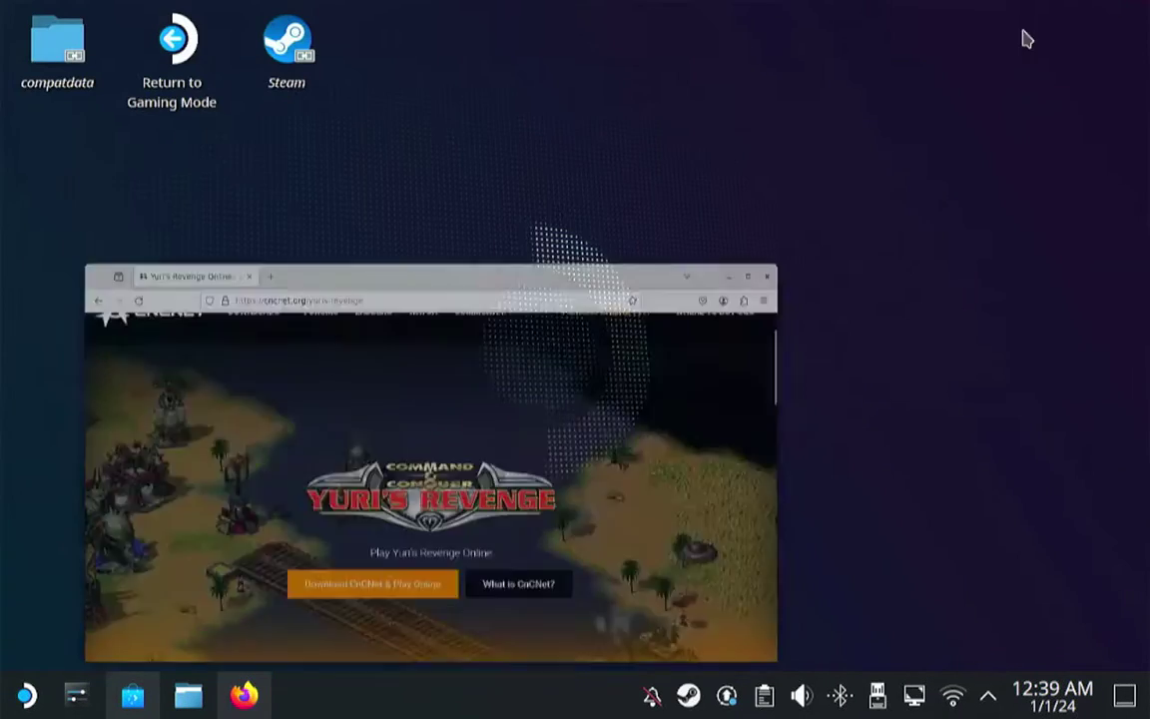
double_click(280, 52)
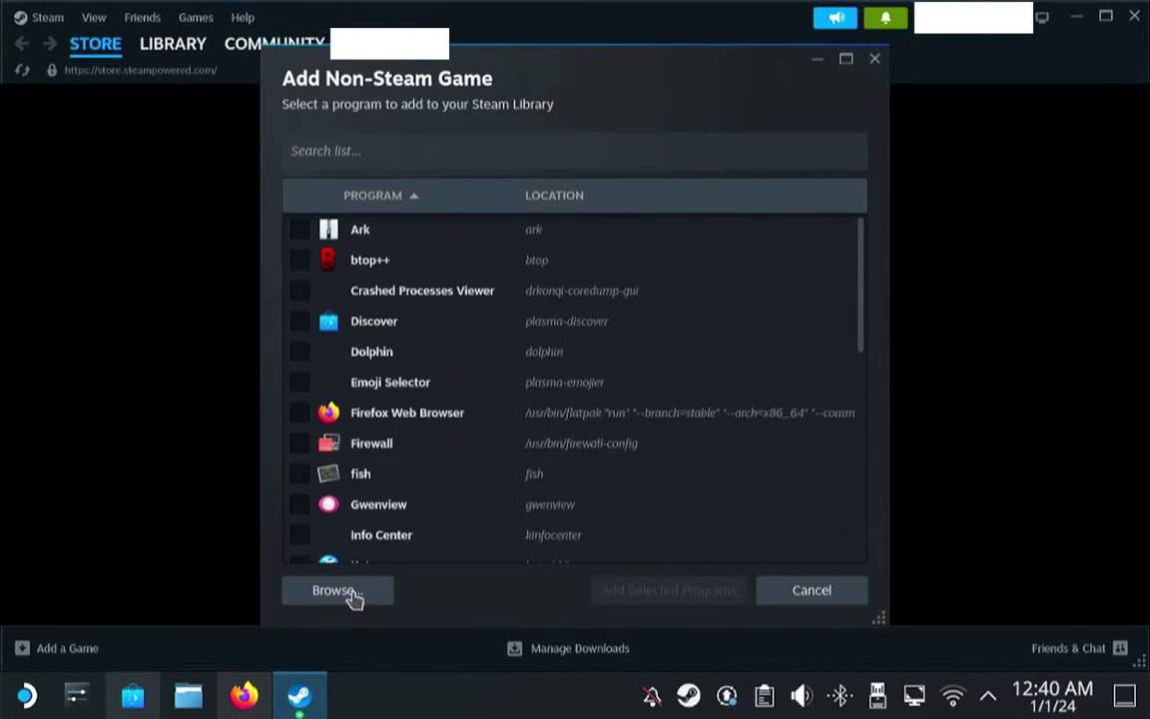
Browse to Downloads, choose EAappInstaller.exe and add it as a non-Steam game.
left_click(349, 591)
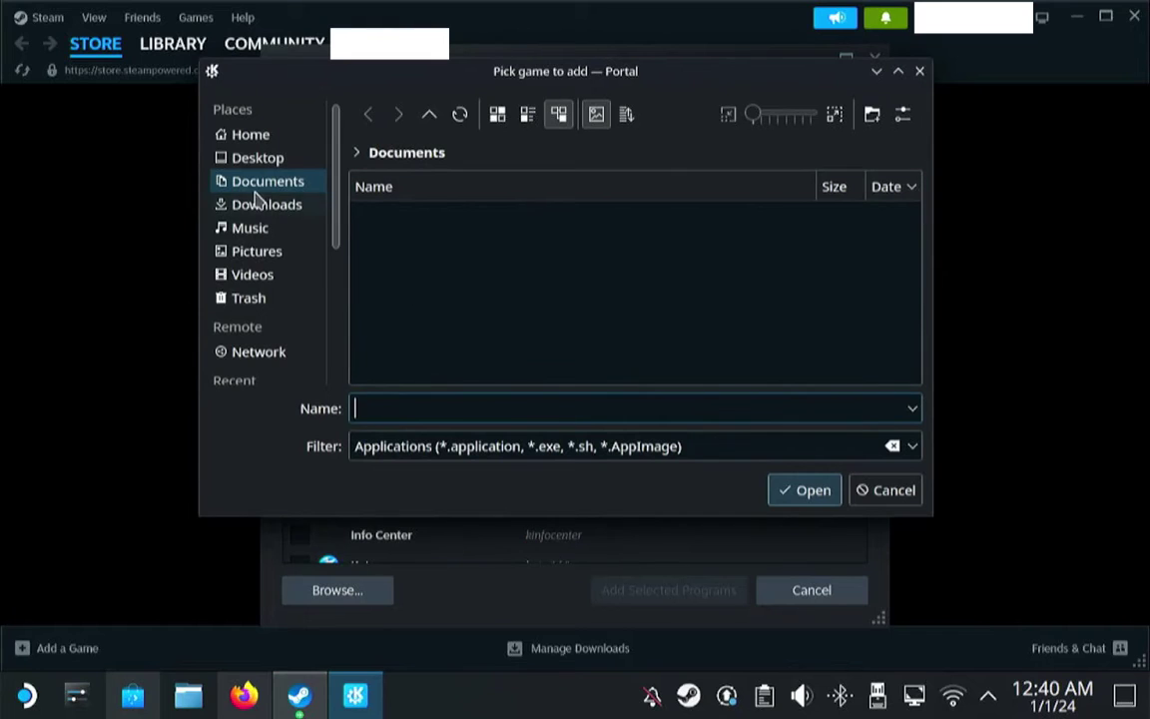
left_click(267, 206)
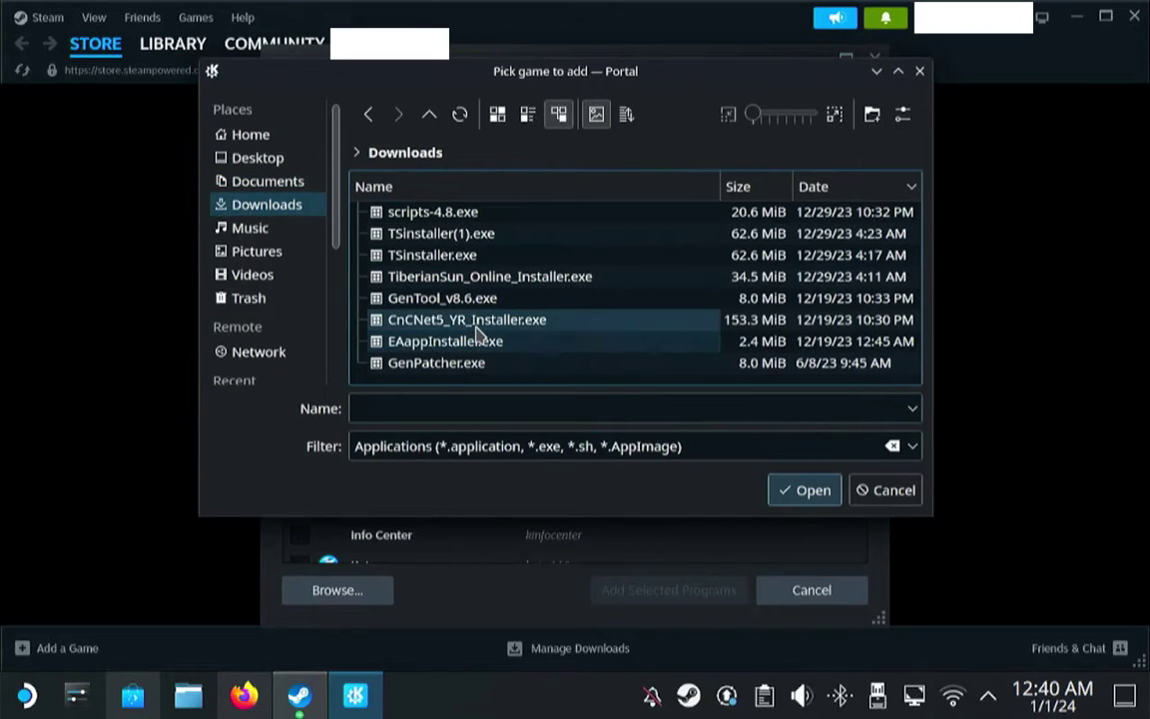
left_click(445, 345)
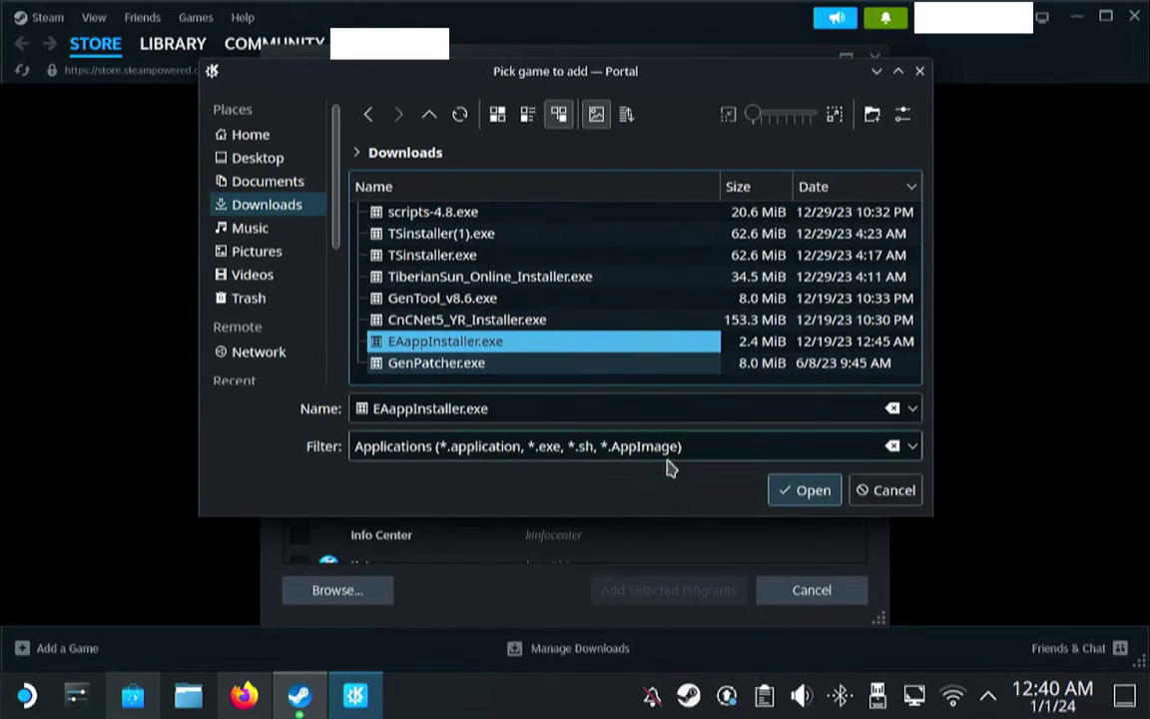
left_click(805, 493)
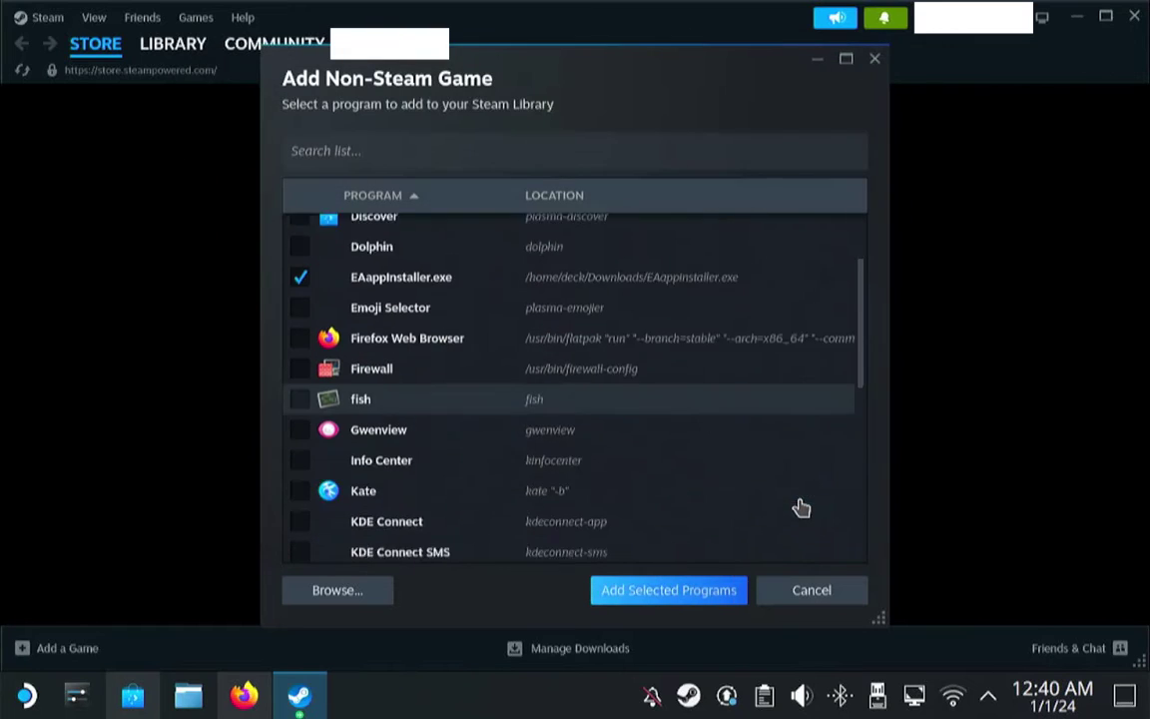
left_click(699, 602)
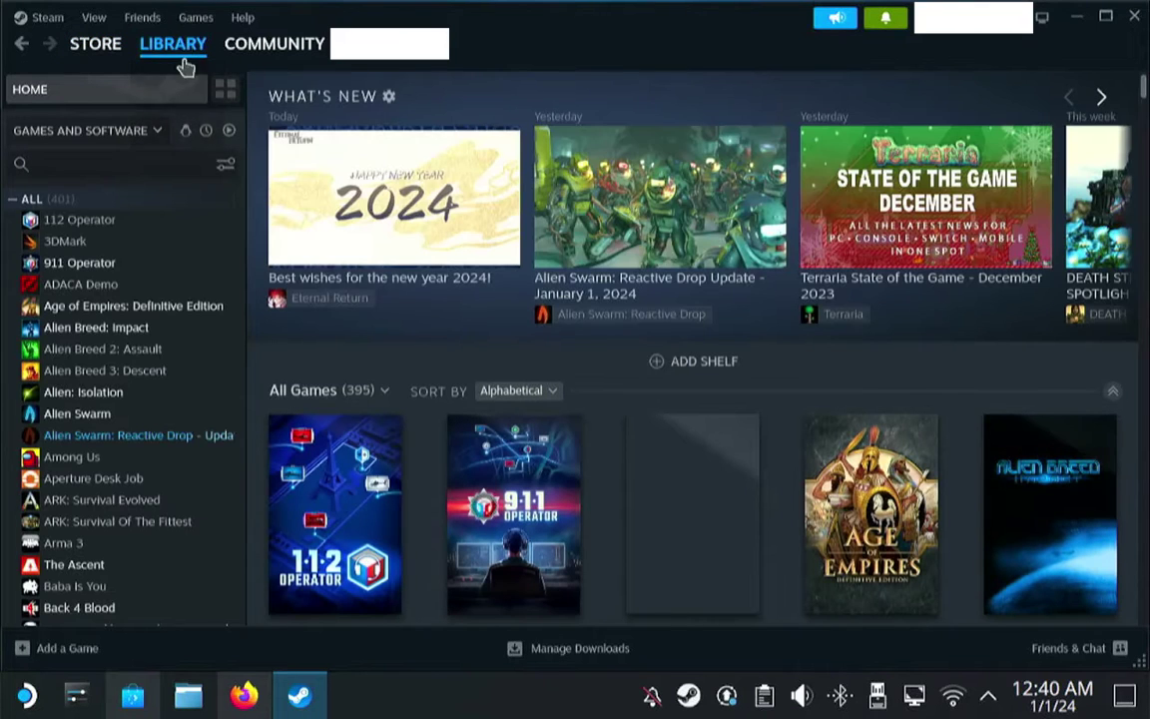
Force Proton Experimental in the EAappInstaller.exe shortcut's Compatibility properties.
left_click_drag(239, 205, 255, 300)
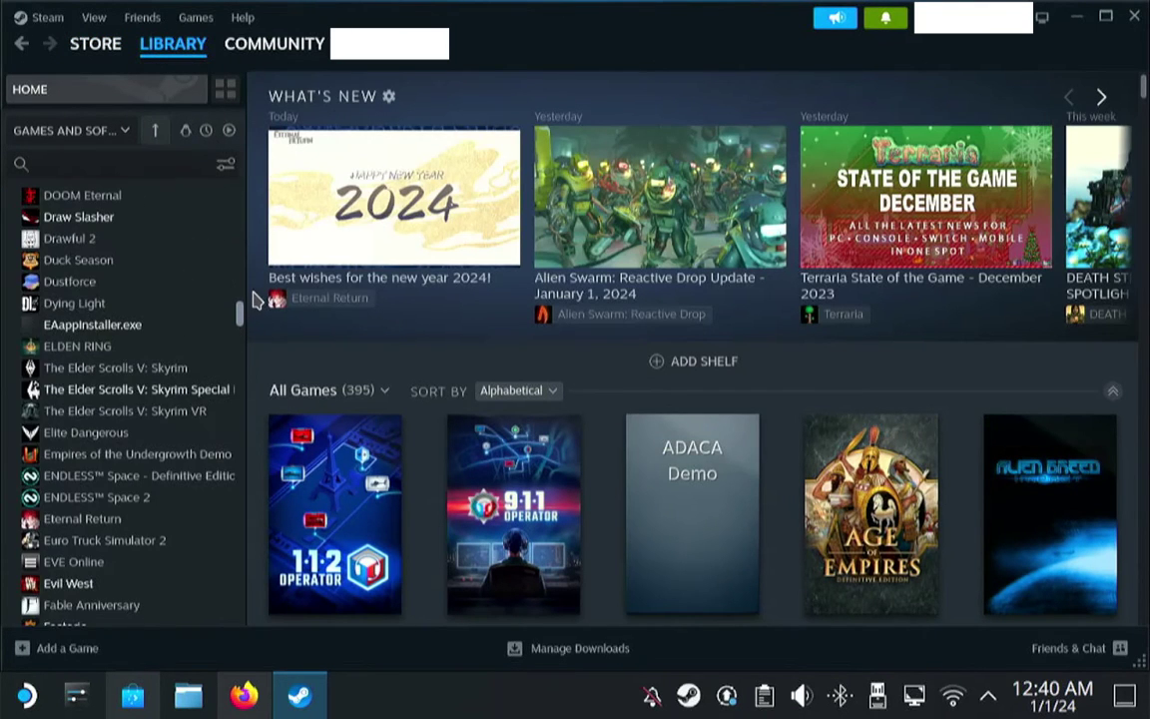
left_click(133, 326)
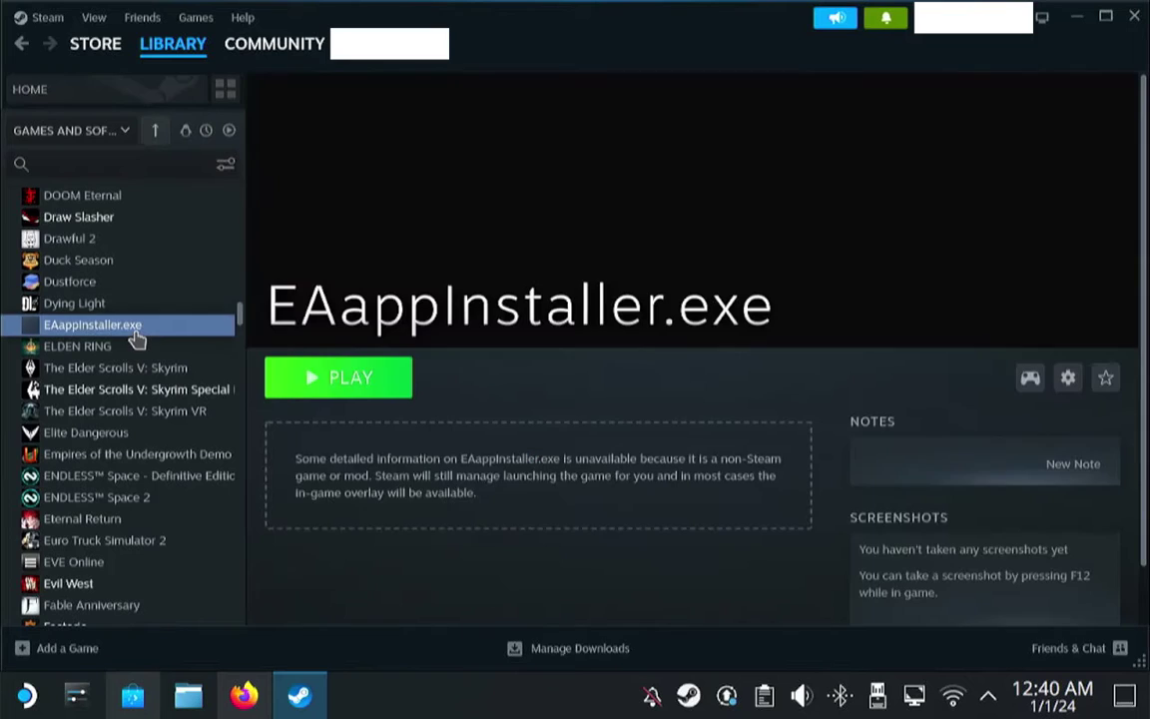
left_click(1067, 377)
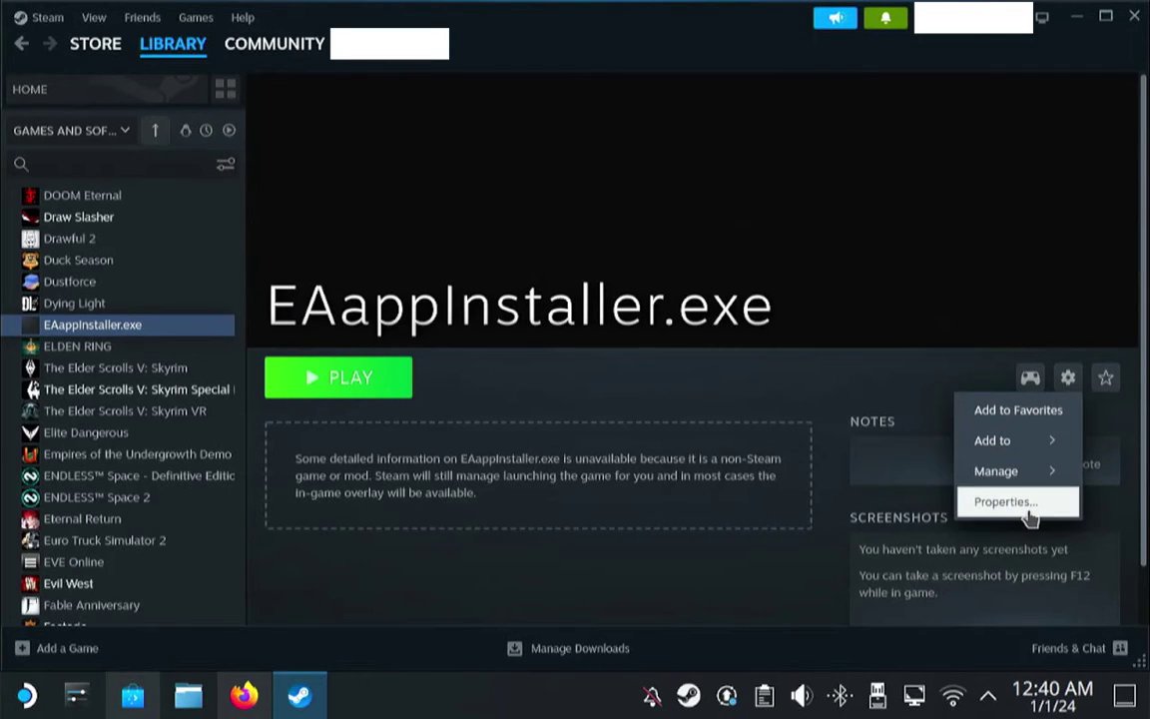
left_click(1028, 504)
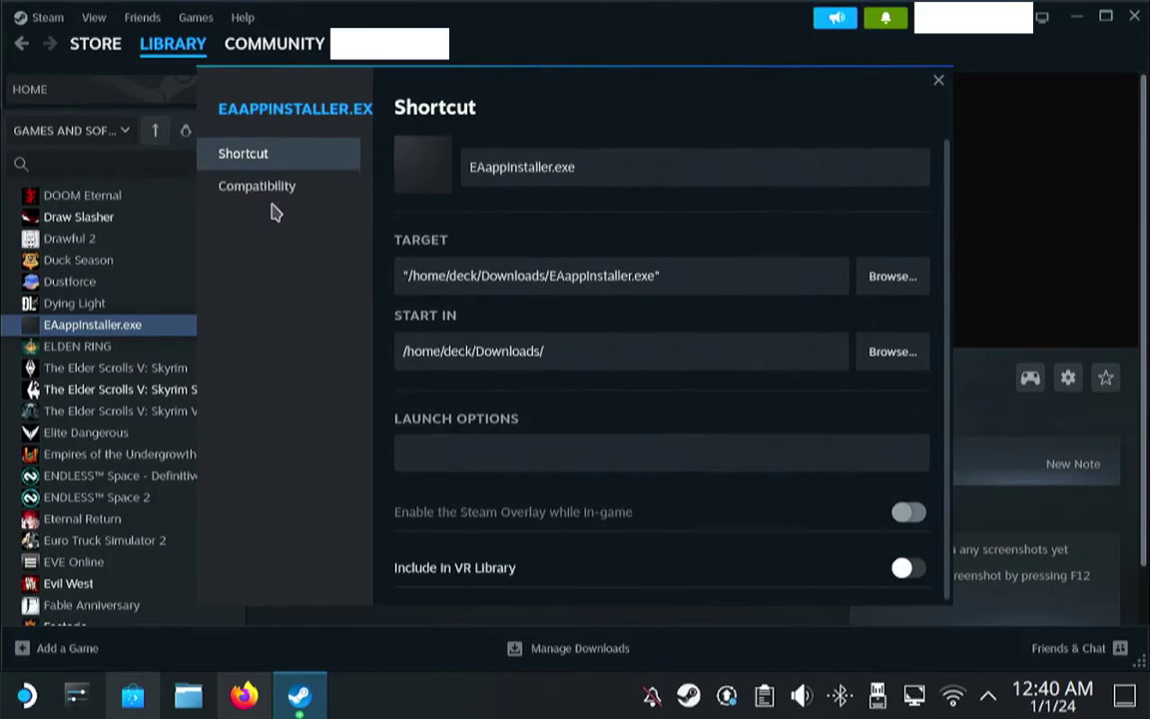
left_click(259, 183)
left_click(451, 163)
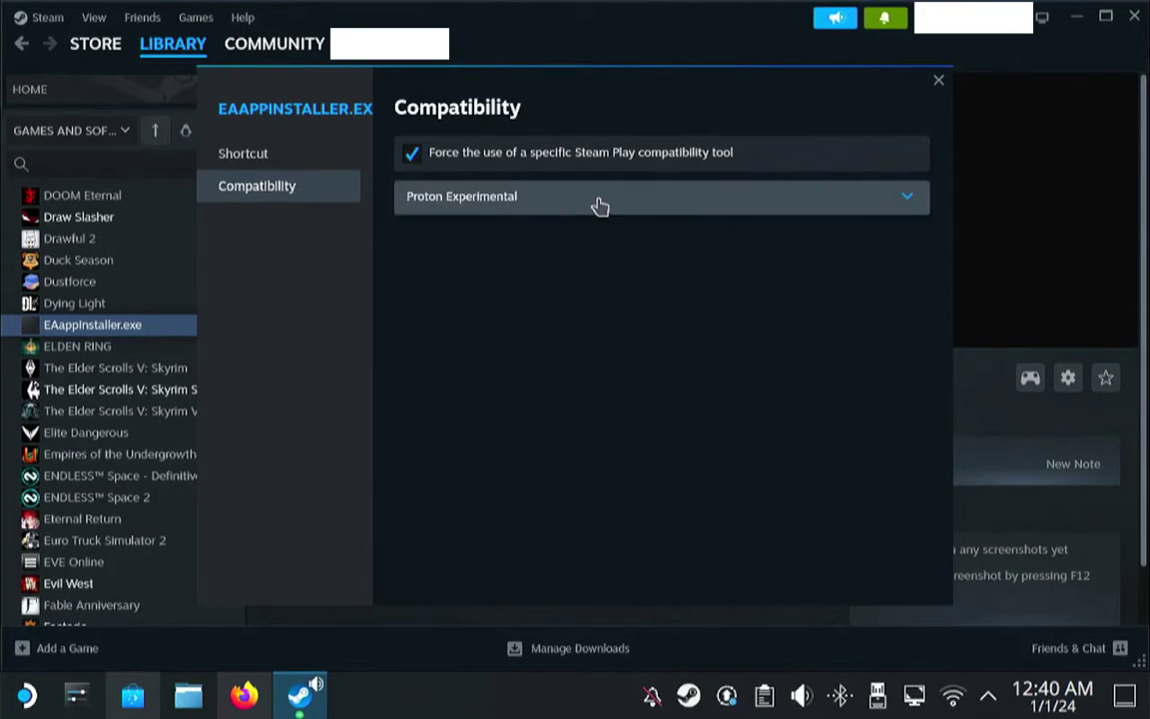
left_click(938, 82)
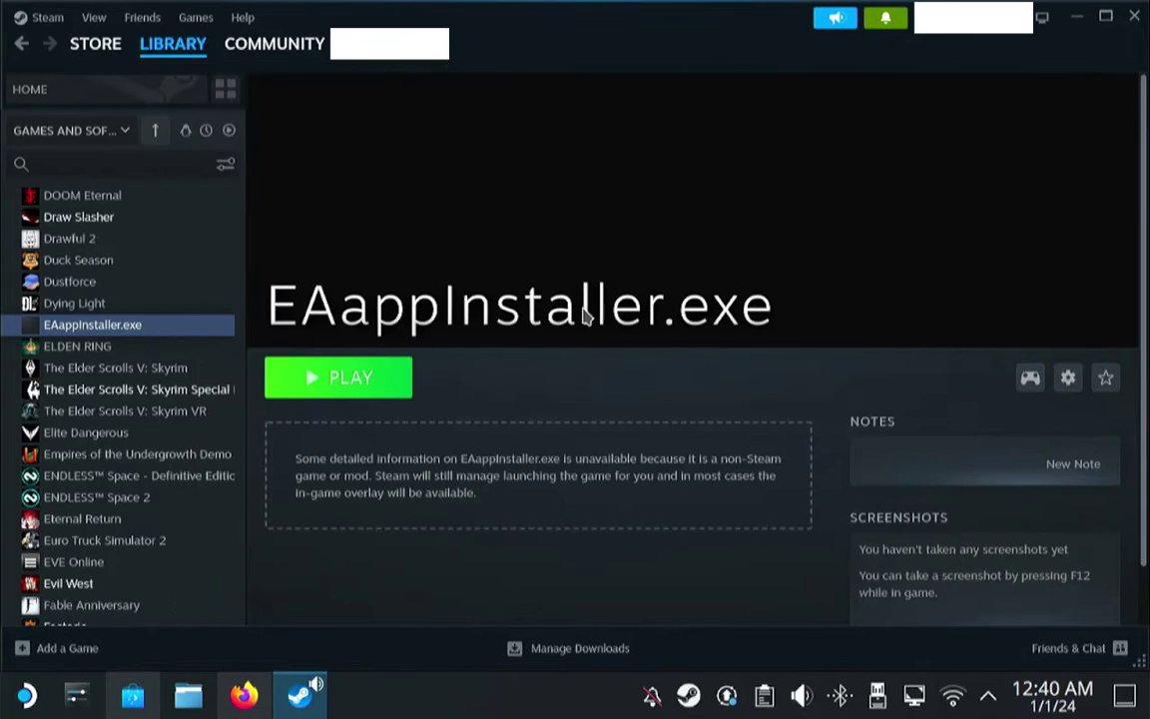
Run the EA app installer with default setup, then sign in with the account email and password.
left_click(352, 382)
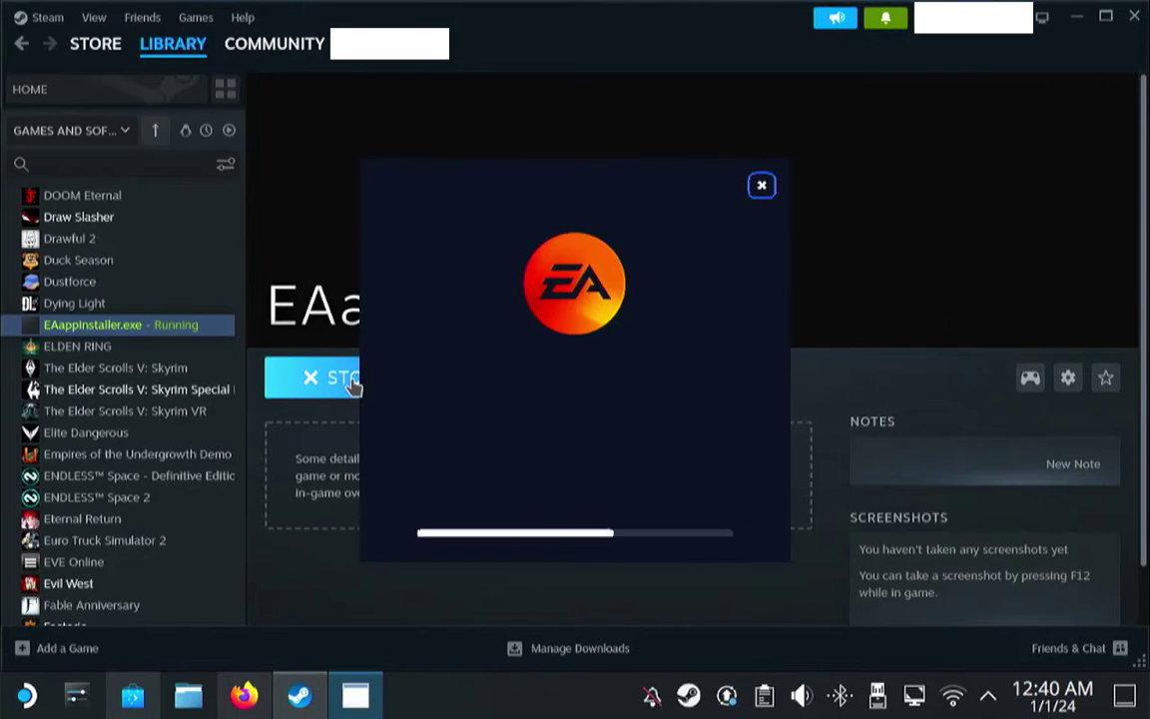
left_click(575, 521)
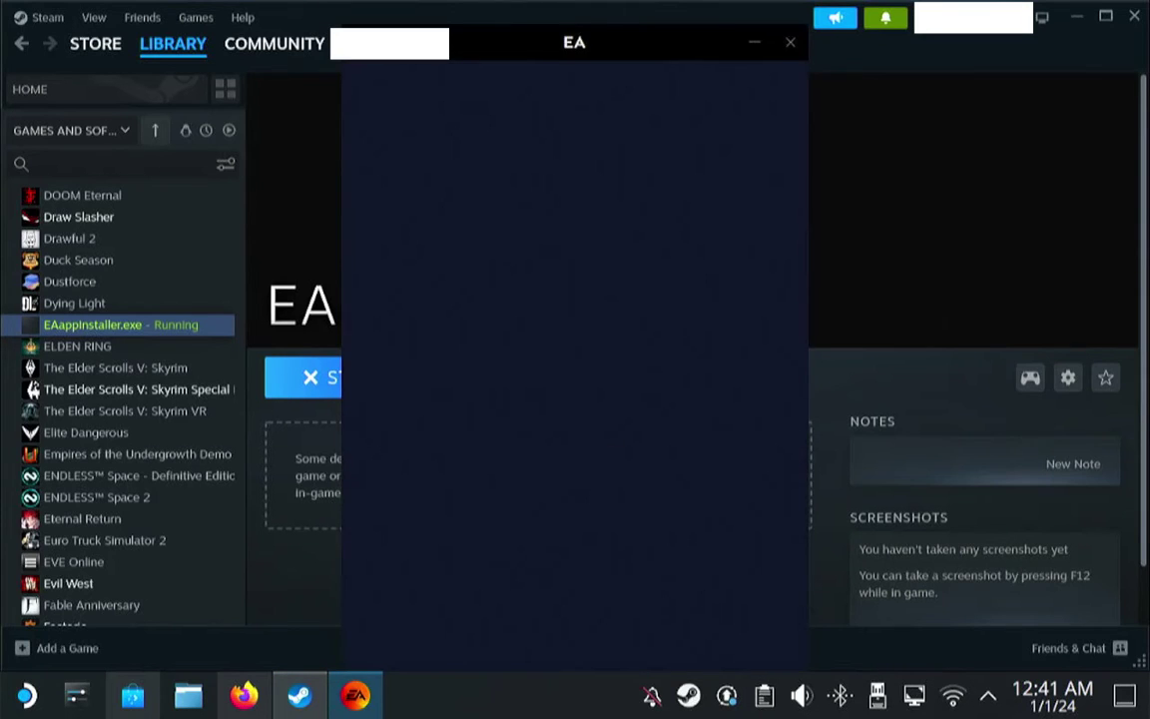
left_click(555, 379)
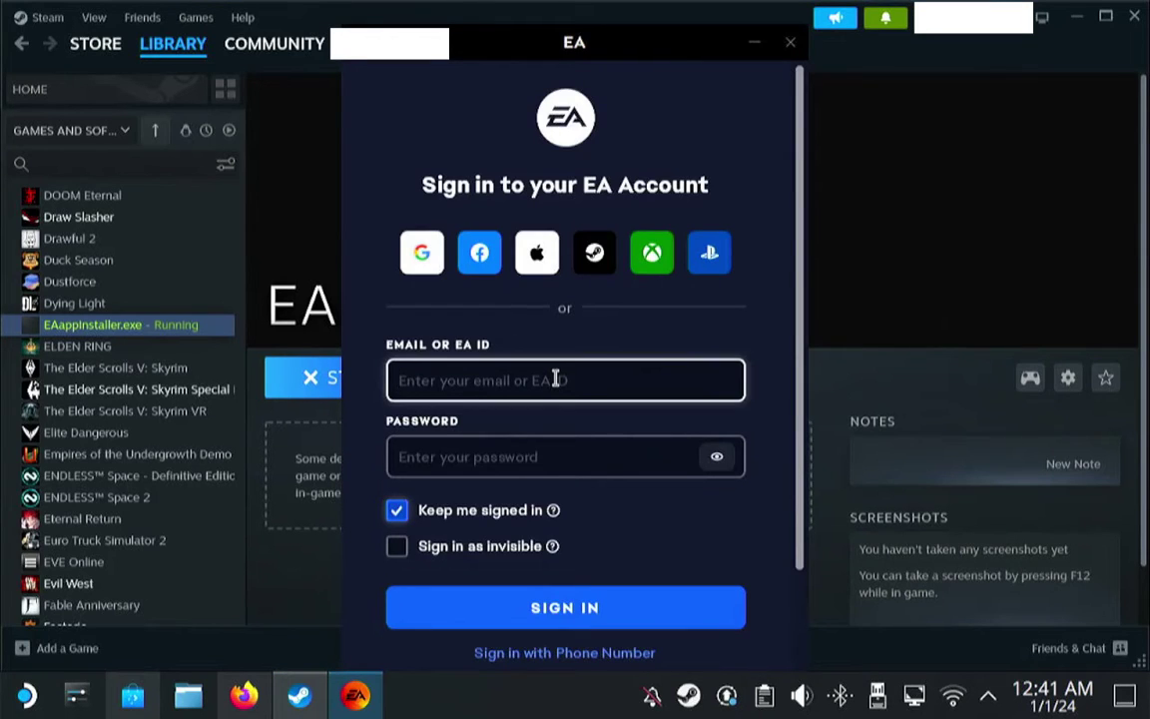
type("borisbr")
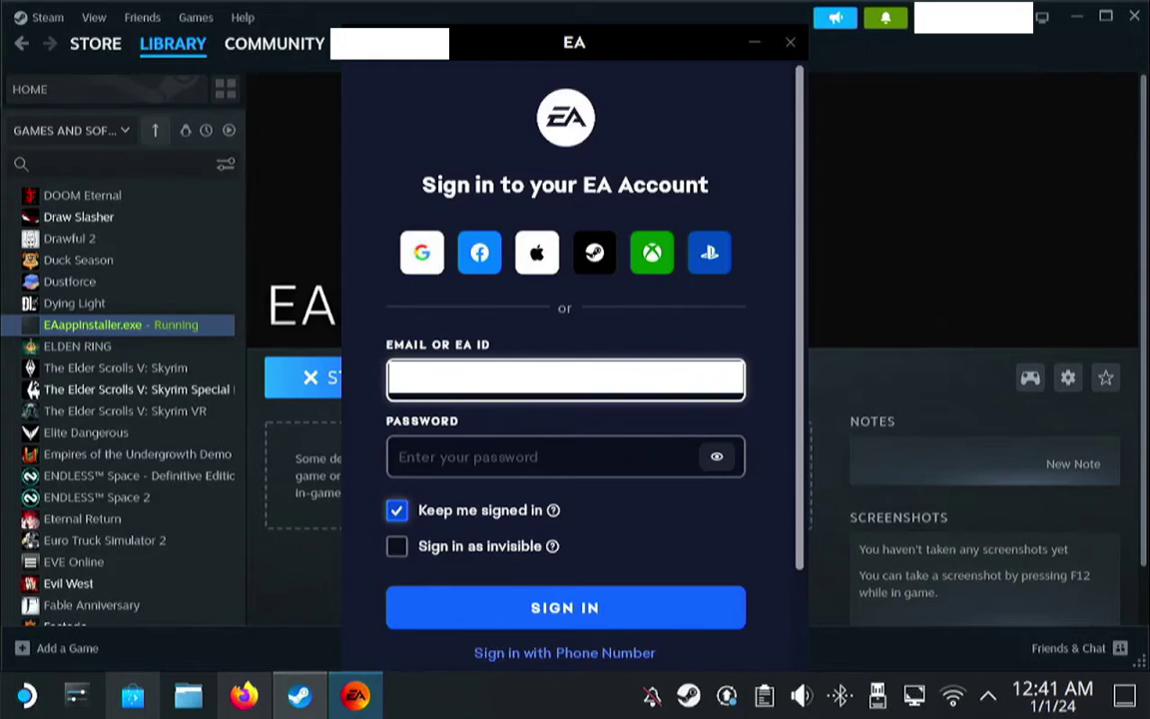
key("Tab")
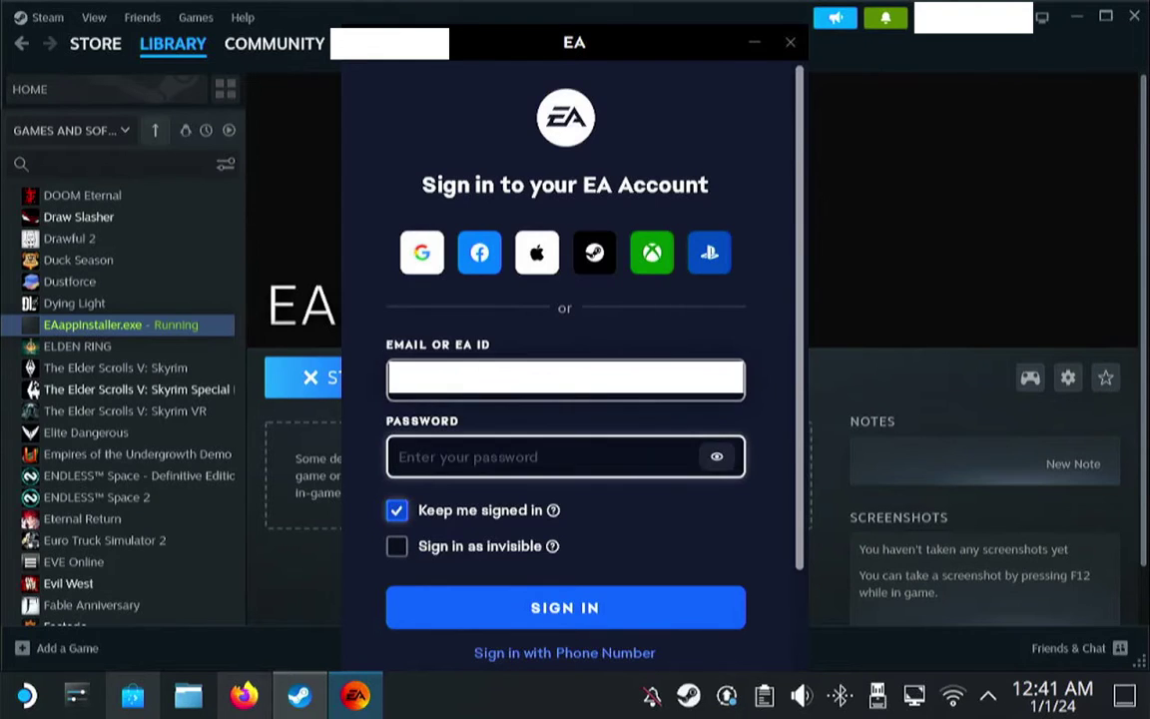
type("****")
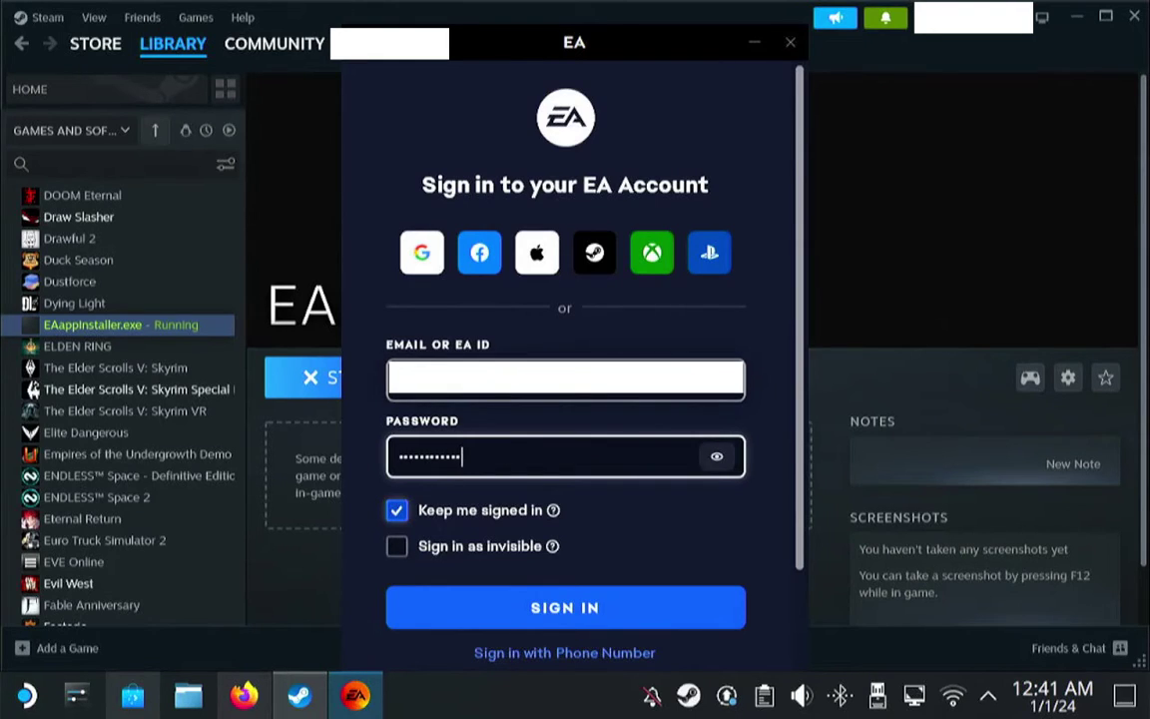
left_click(591, 611)
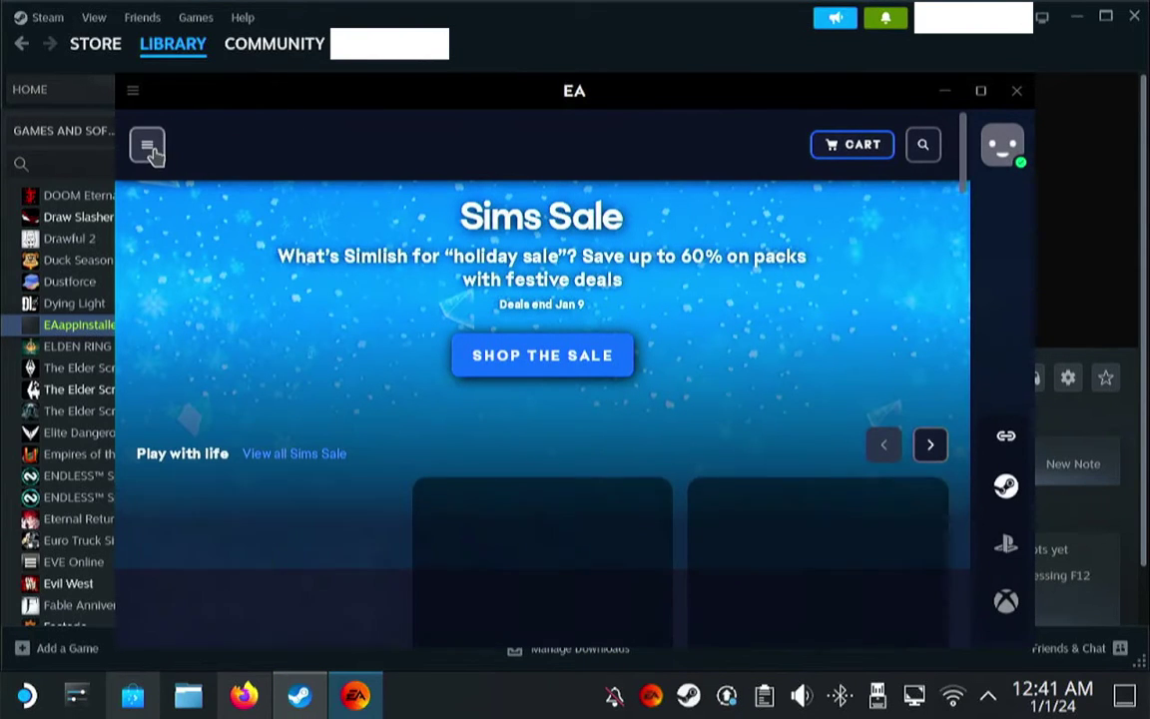
Start downloading Red Alert 2 and Yuri's Revenge from the EA game library.
left_click(148, 147)
left_click(220, 340)
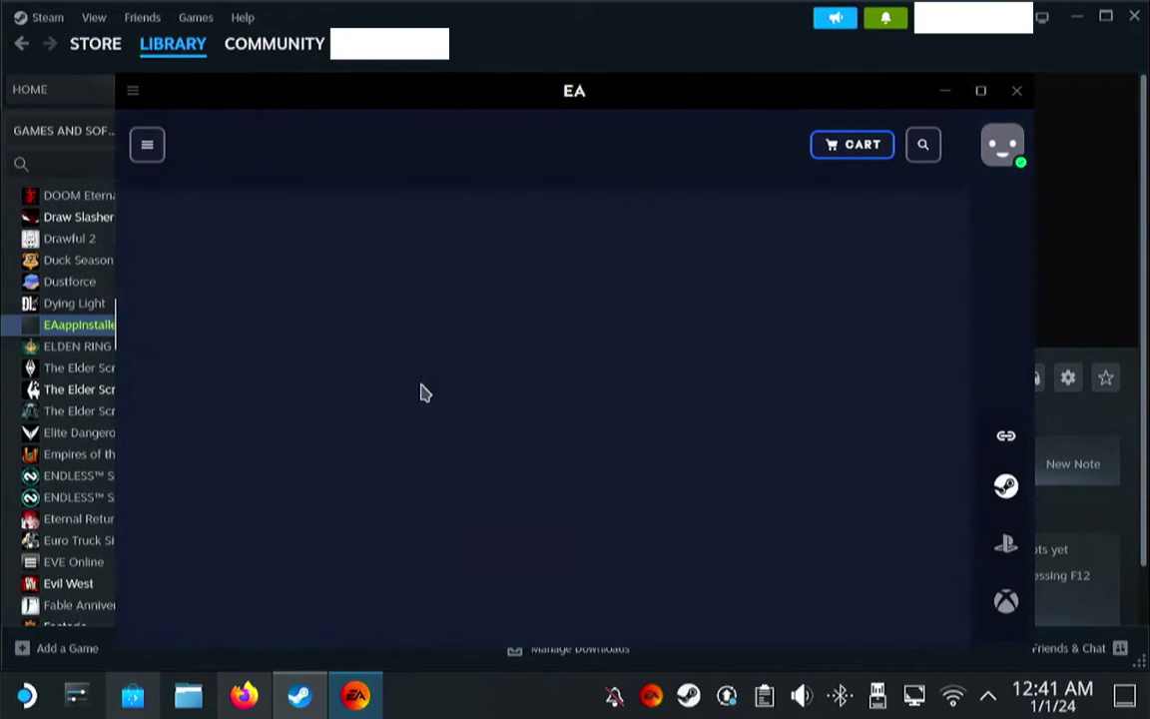
scroll(405, 415, "down", 2)
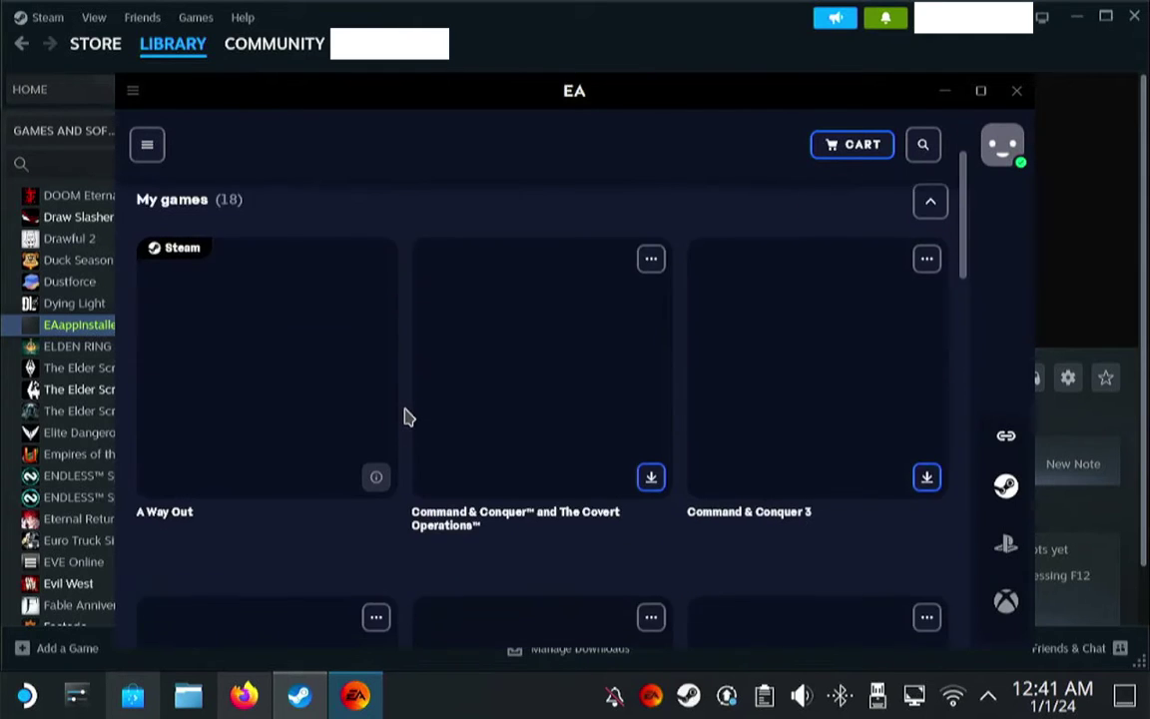
scroll(404, 415, "down", 5)
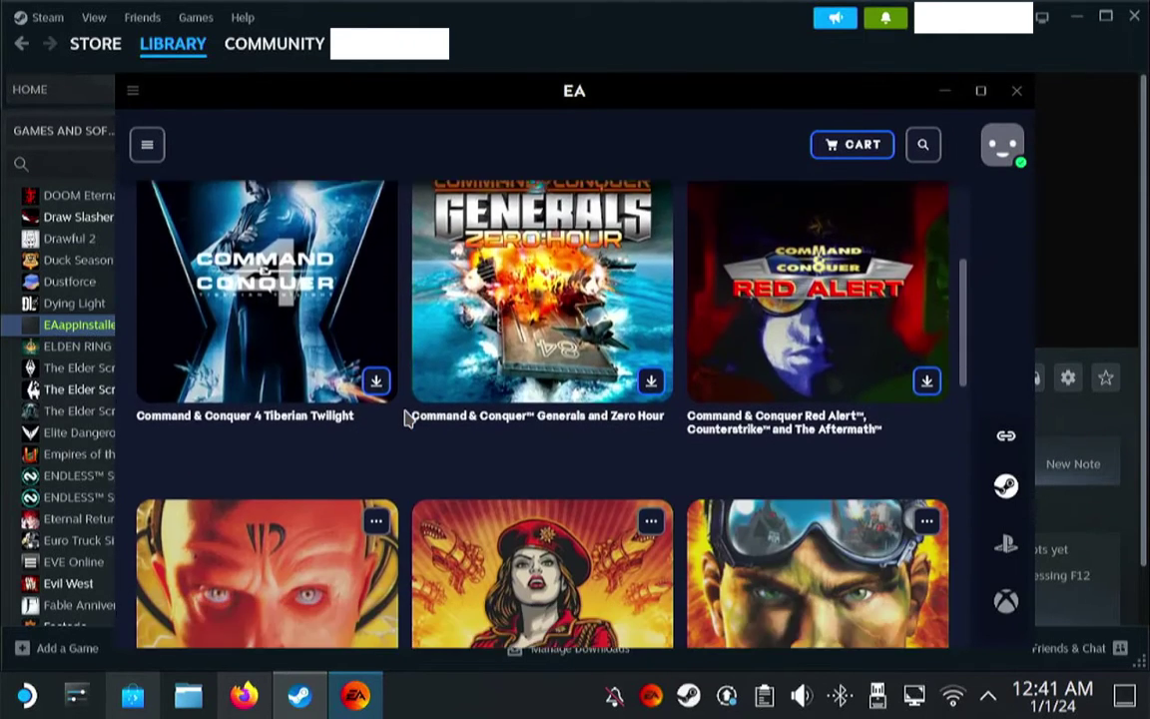
scroll(404, 416, "down", 3)
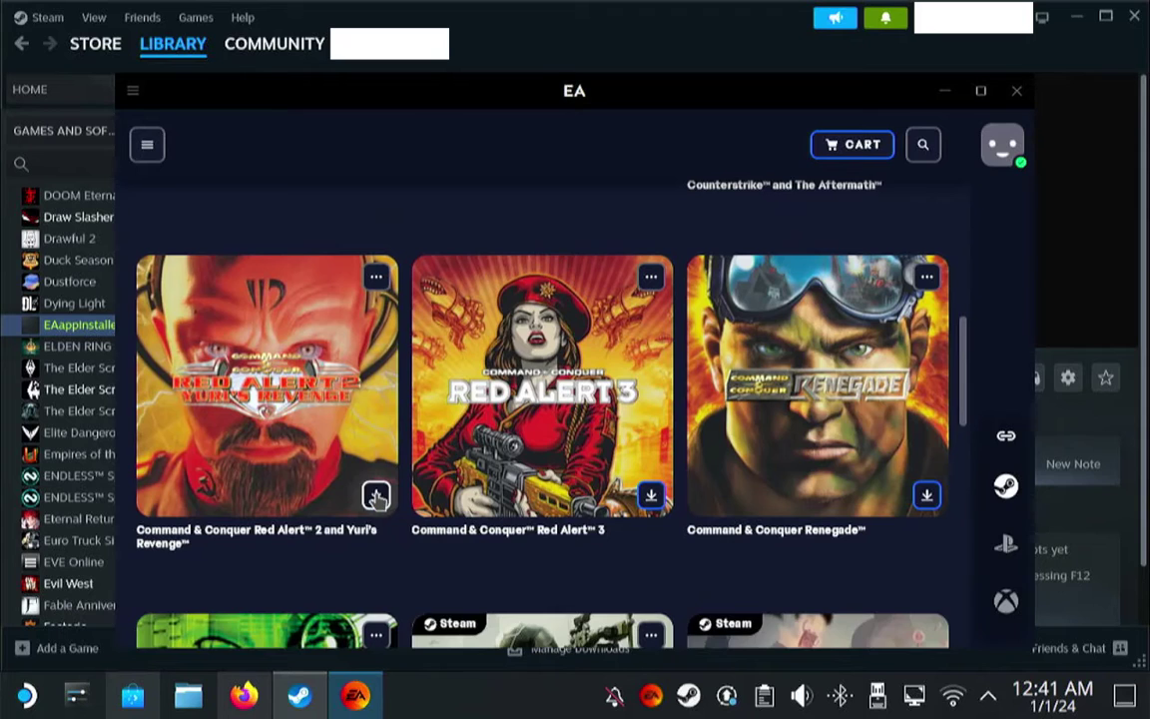
left_click(376, 497)
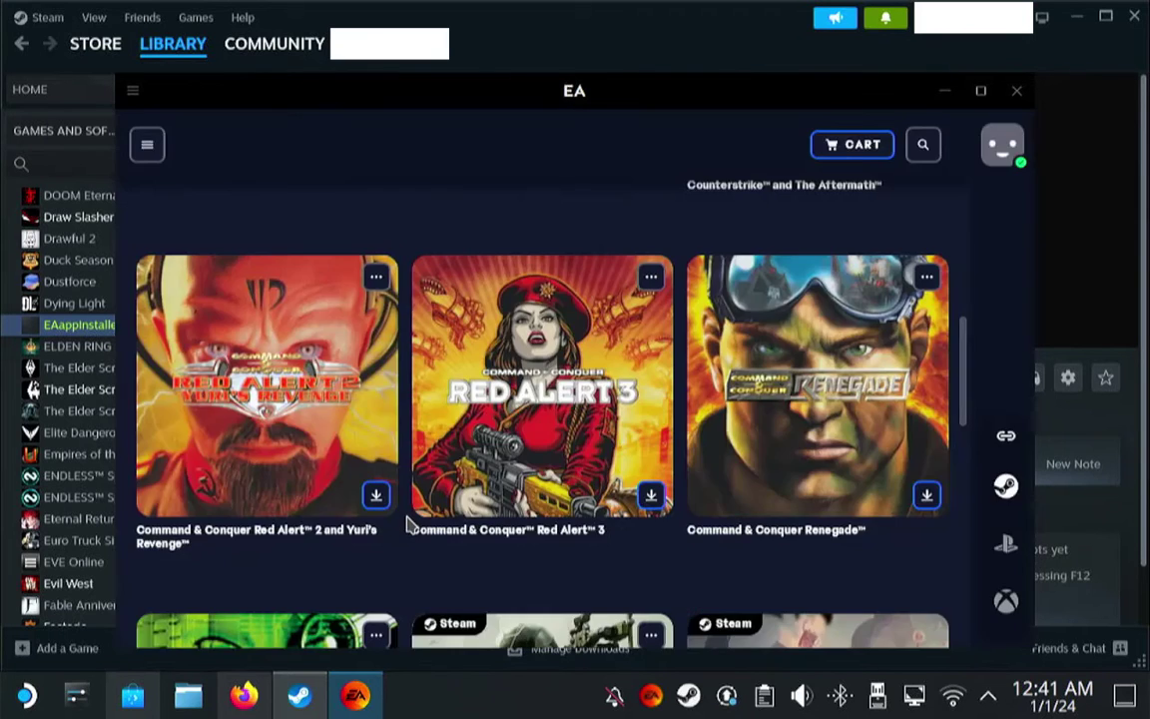
left_click(659, 543)
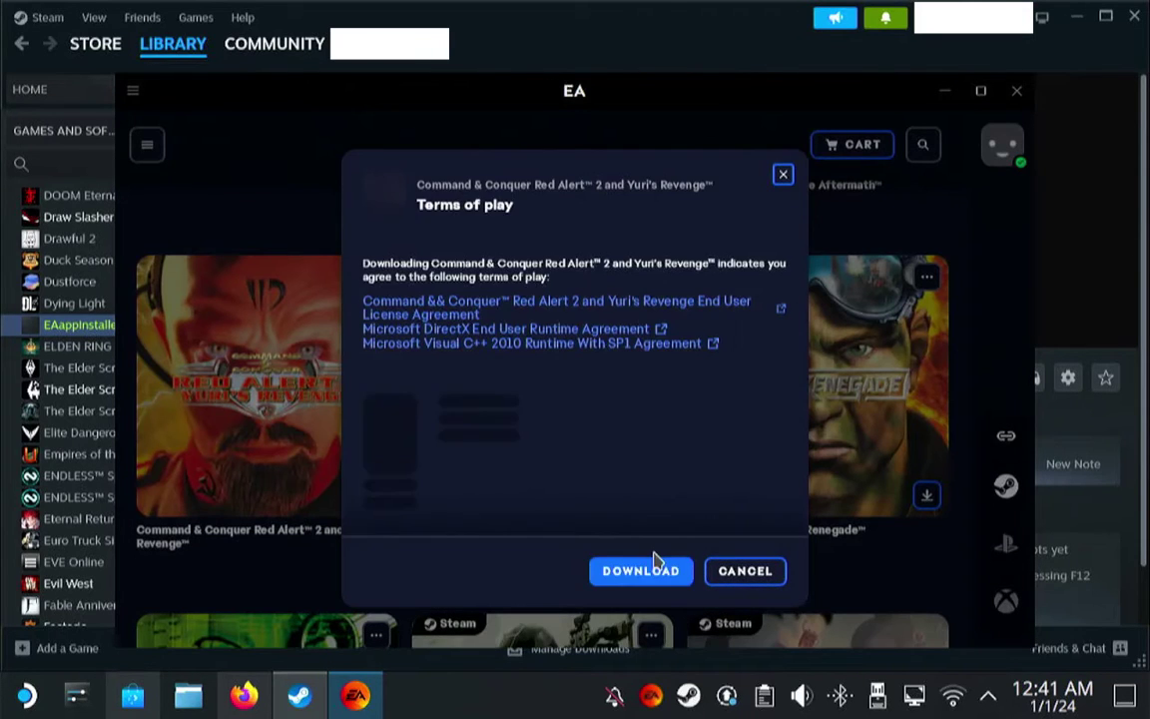
left_click(662, 575)
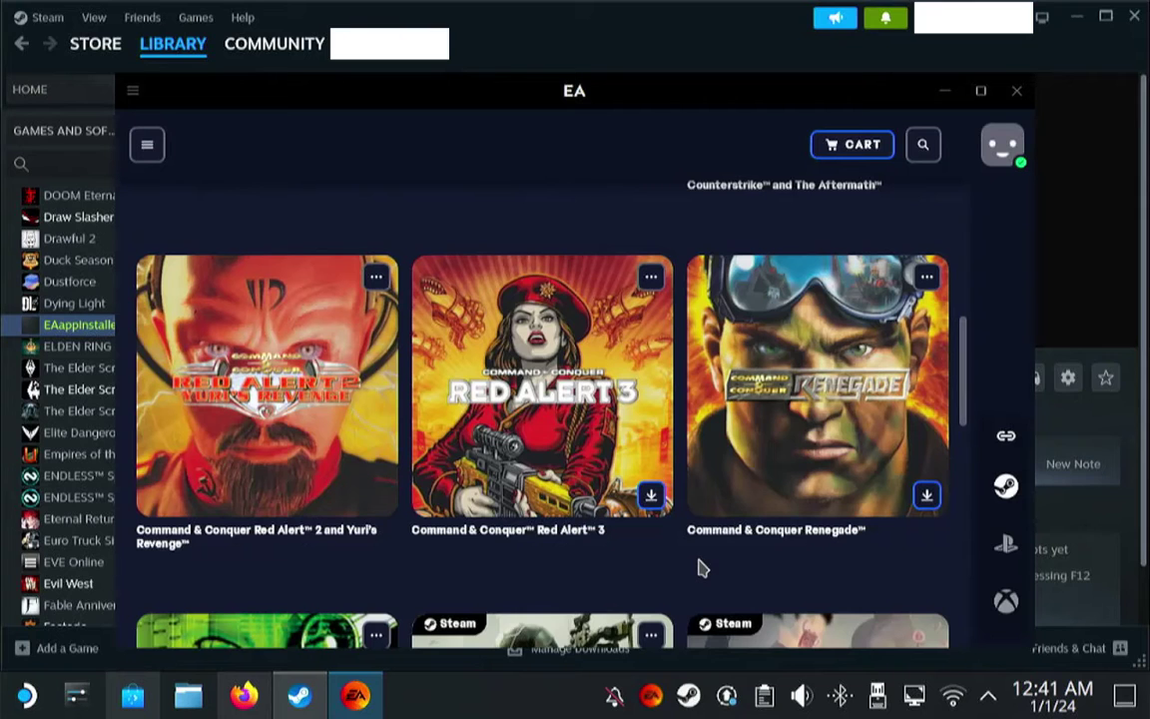
Dismiss the ready-to-play notice and exit the EA app.
scroll(689, 574, "up", 10)
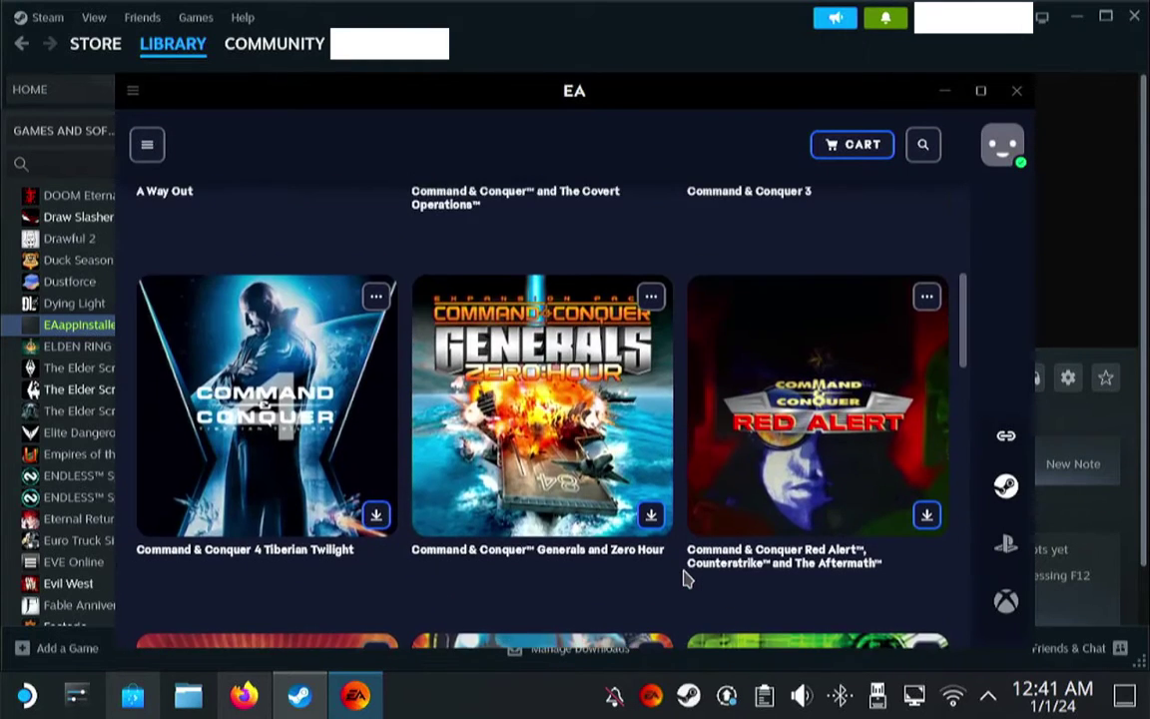
scroll(682, 583, "up", 3)
scroll(680, 583, "down", 2)
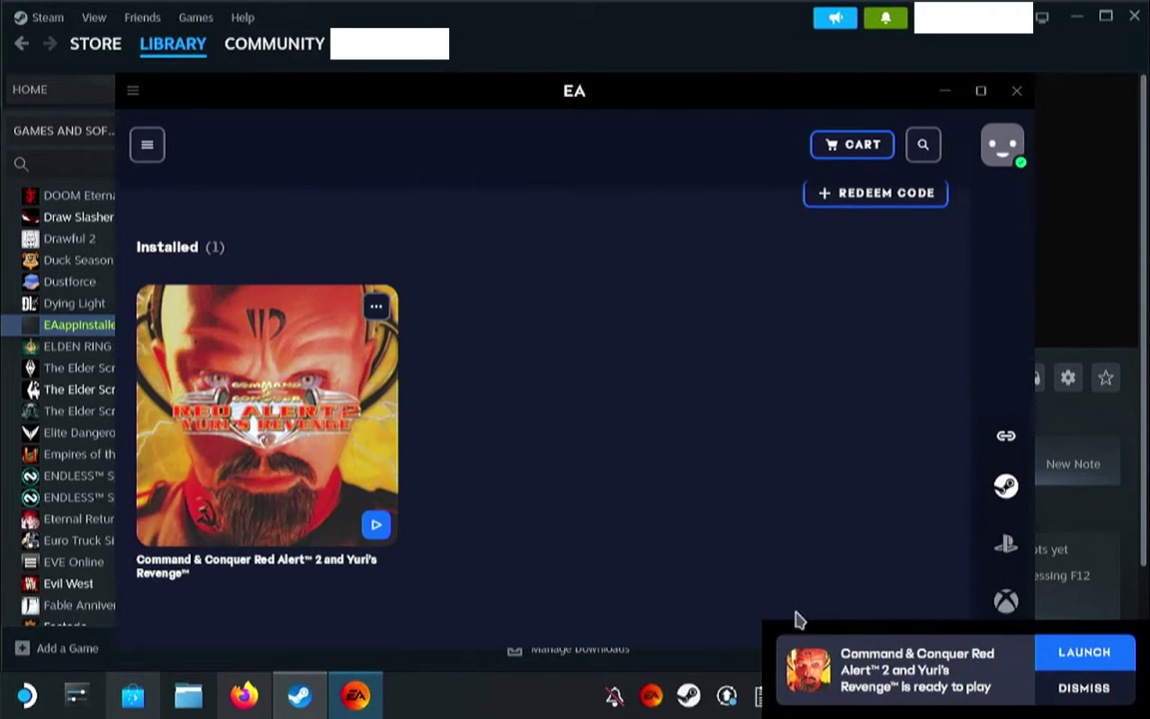
left_click(1065, 692)
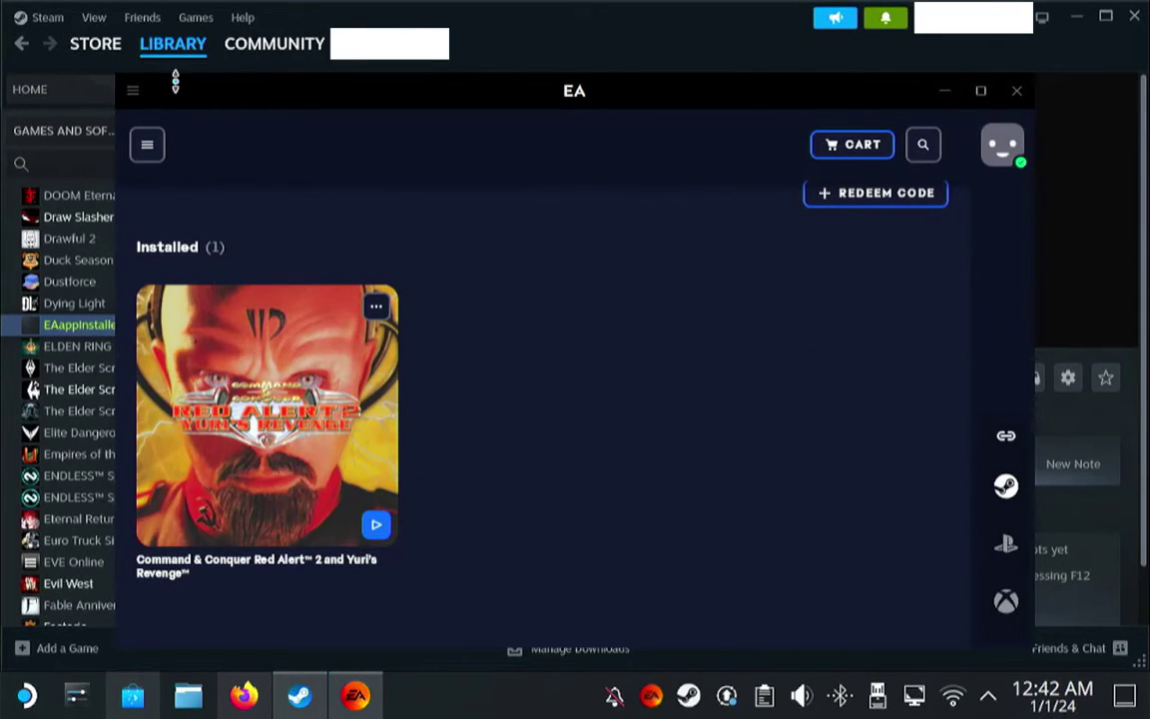
left_click(147, 144)
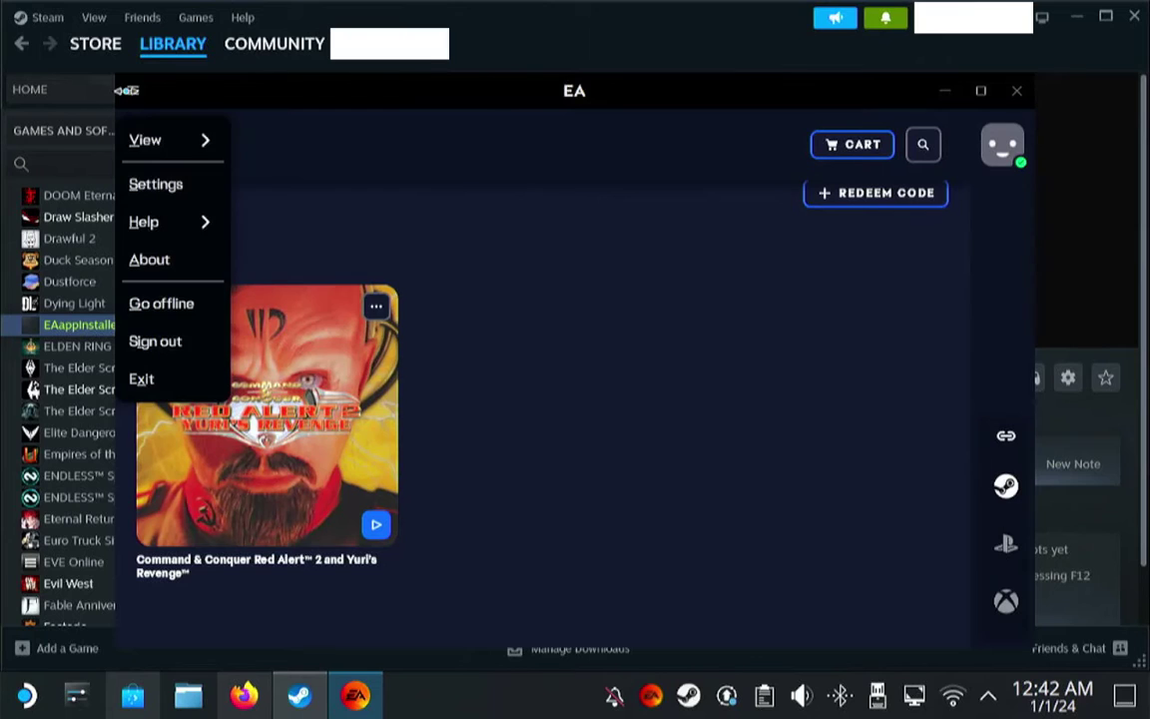
left_click(143, 378)
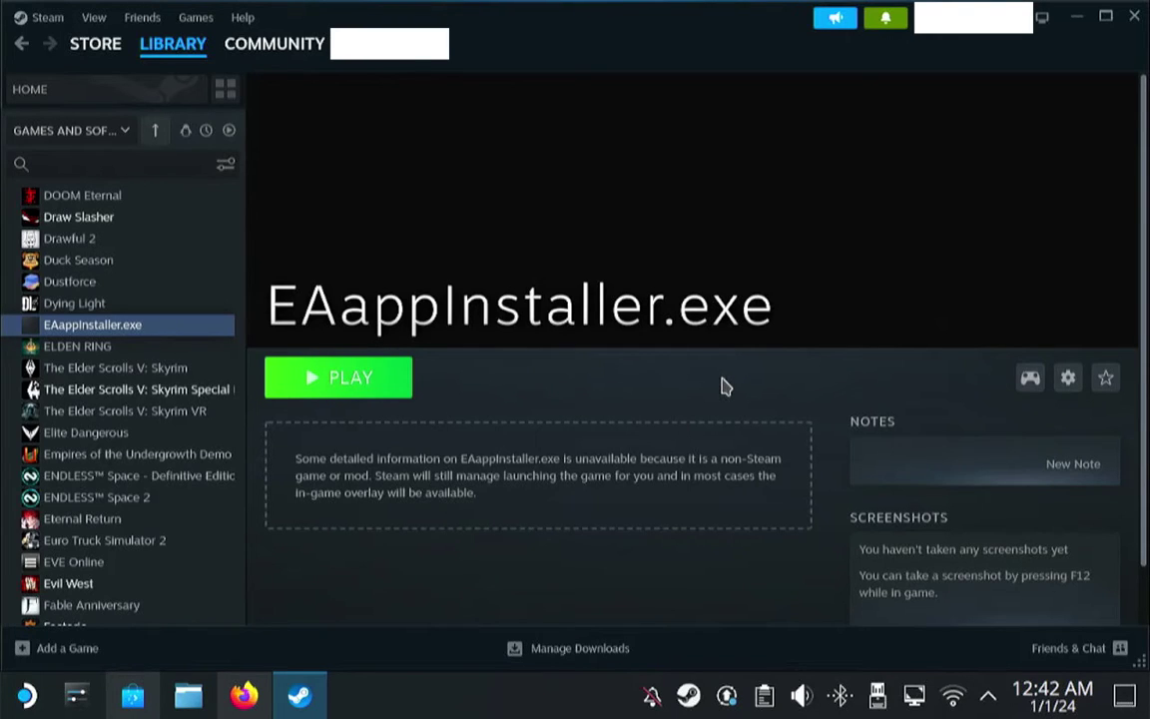
Set the shortcut target to the quoted /home/deck/Downloads/CnCNet5_YR_Installer.exe path.
left_click(1065, 378)
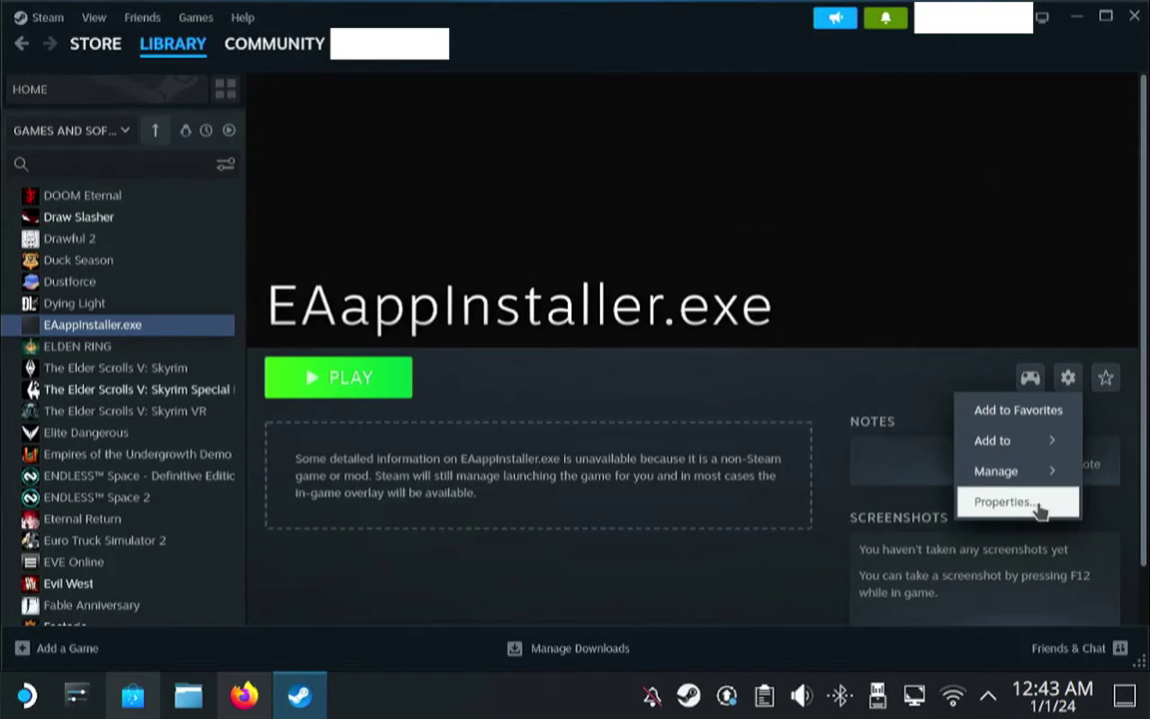
left_click(1003, 502)
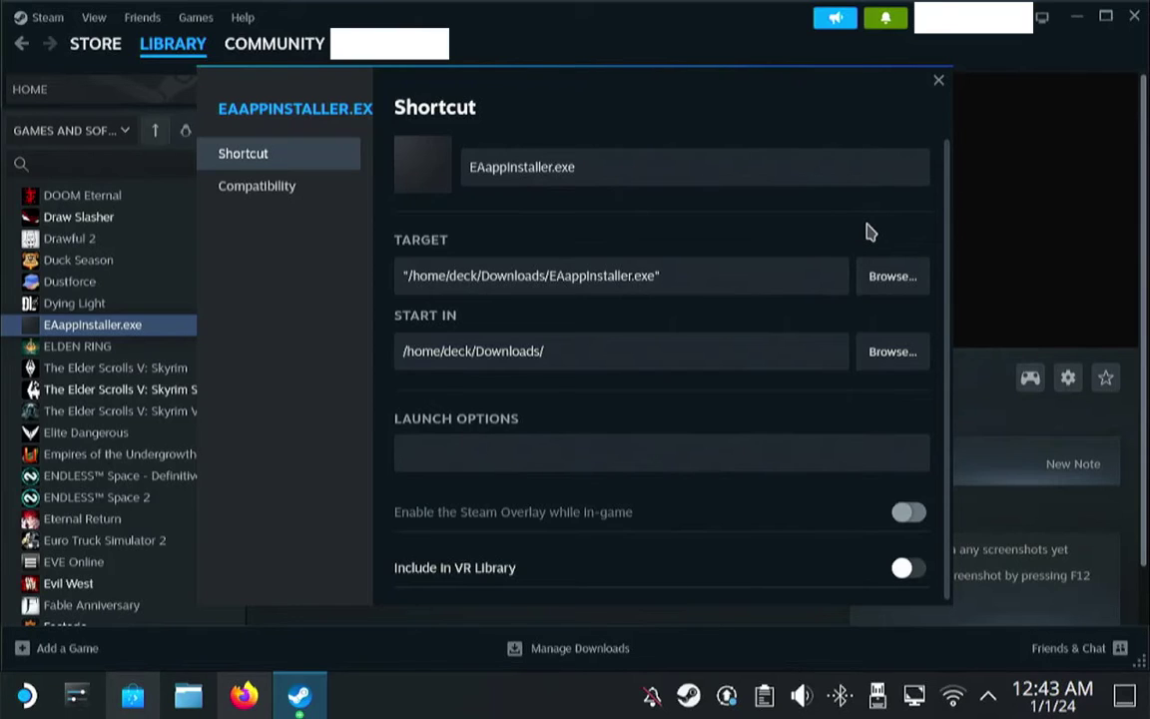
left_click(893, 277)
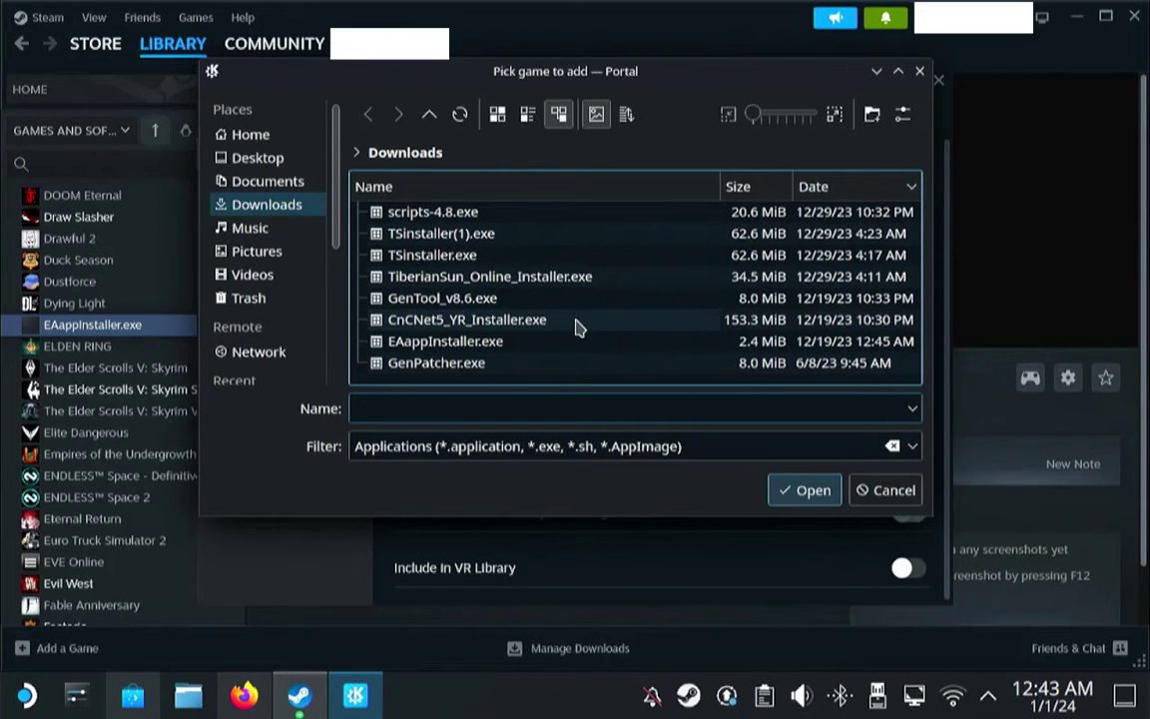
left_click(434, 324)
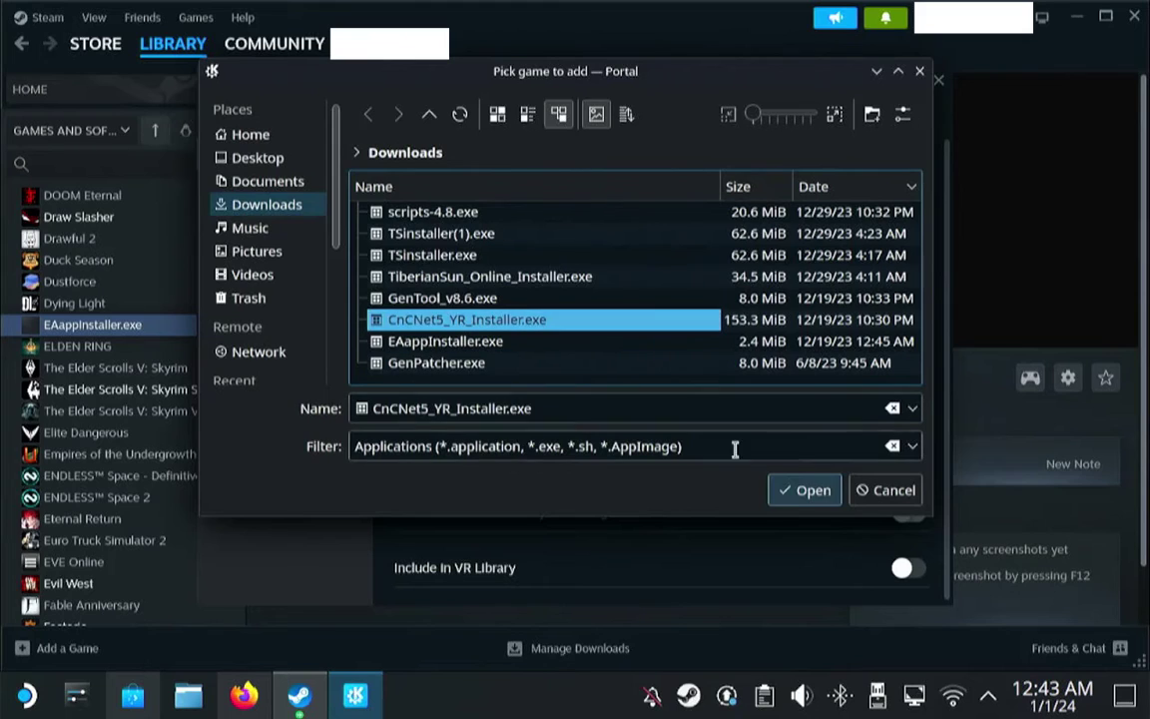
left_click(795, 496)
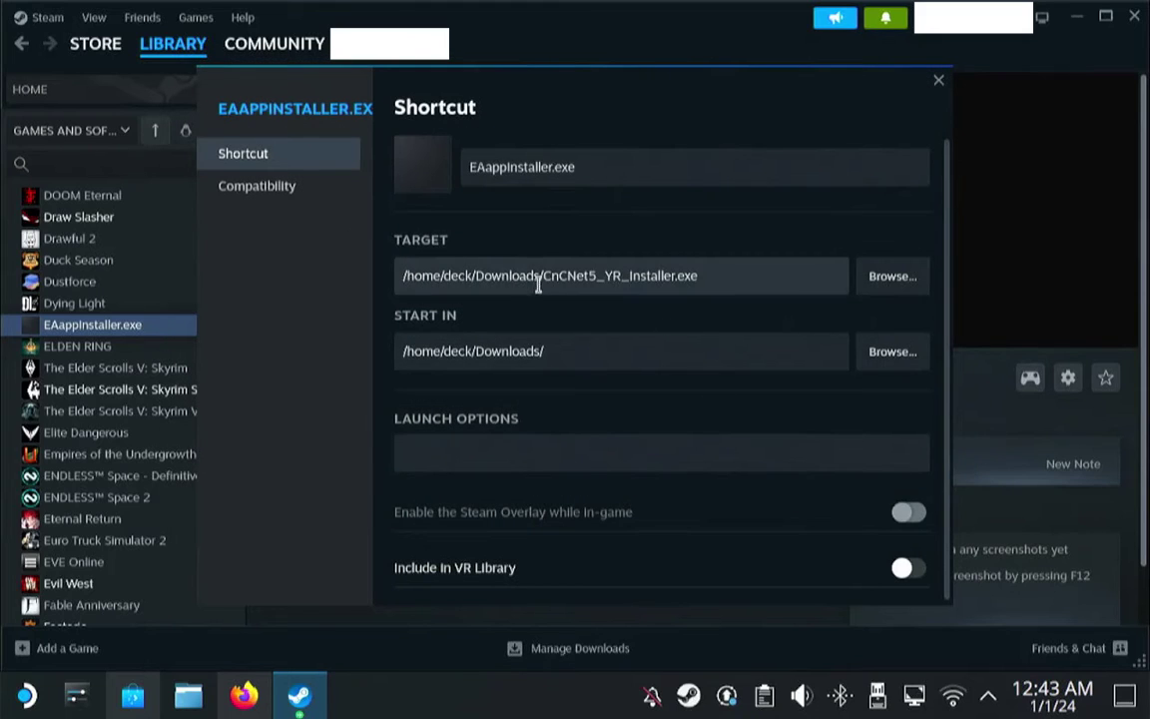
left_click(403, 275)
type("\"")
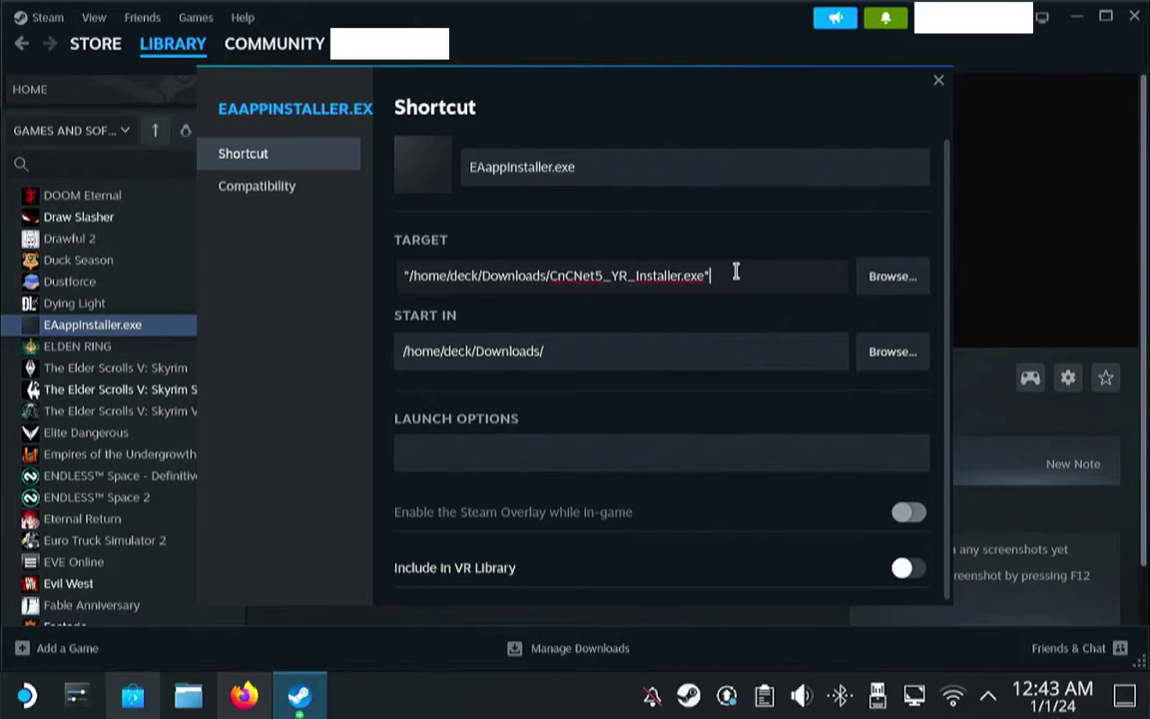
left_click(938, 80)
Run the CnCNet installer, accept the license and install the client.
left_click(350, 379)
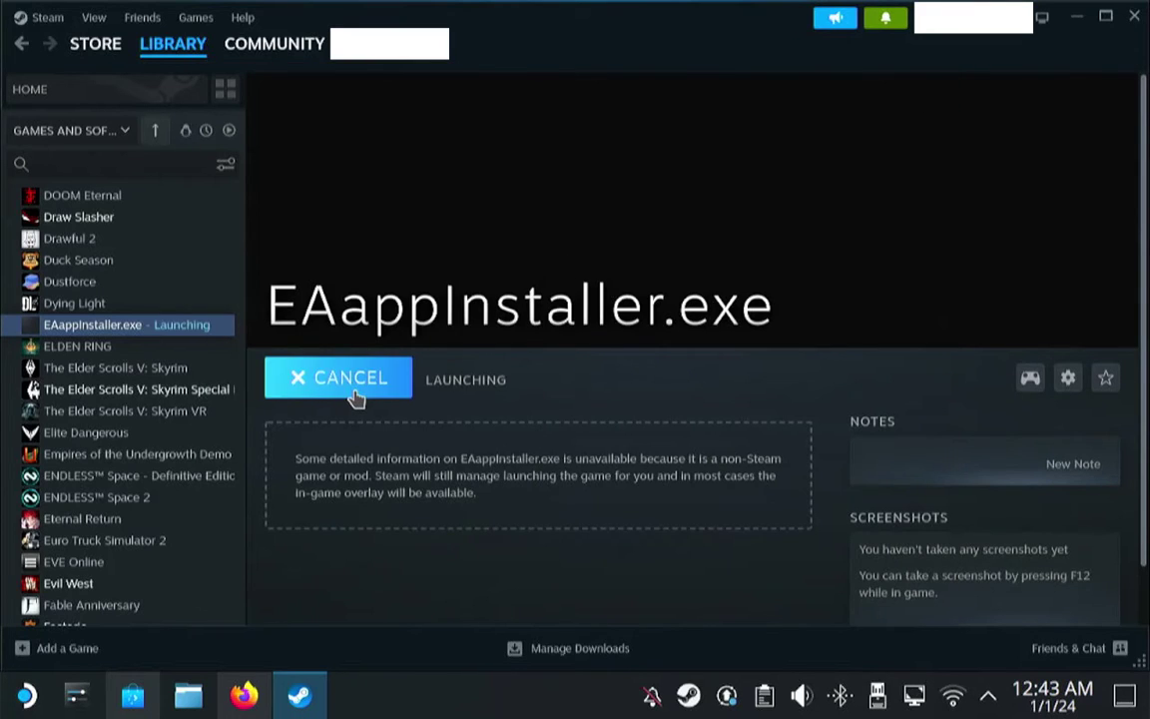
left_click(394, 455)
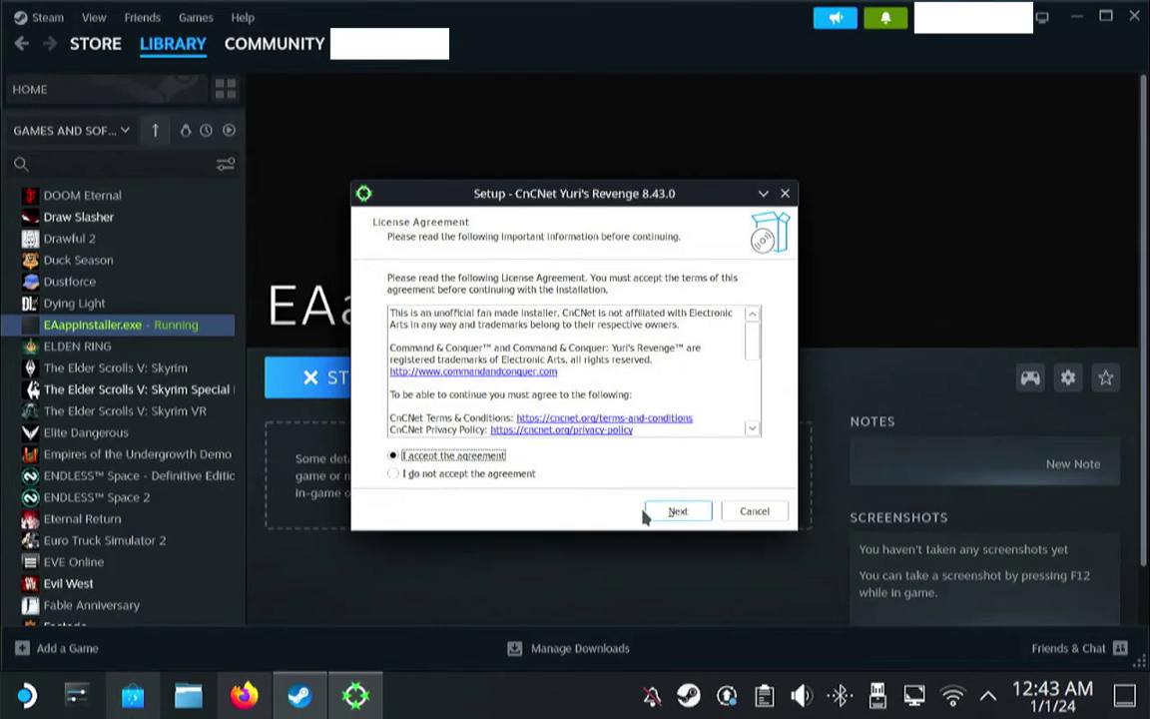
left_click(676, 511)
left_click(659, 585)
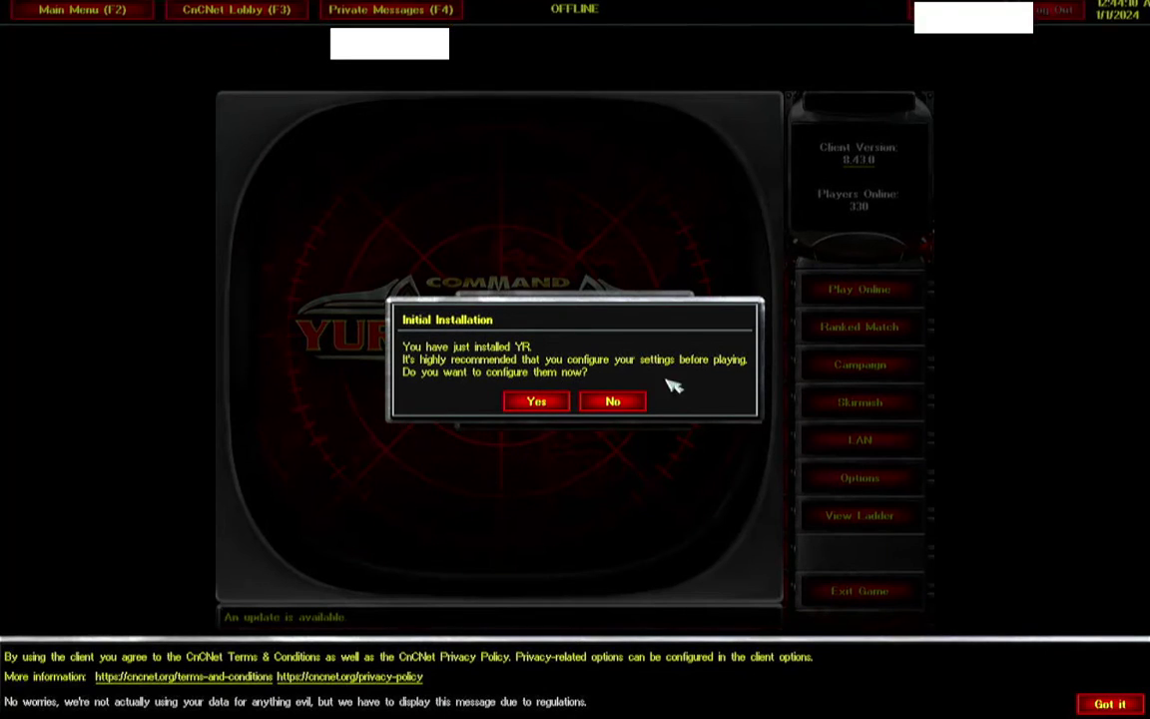
Configure settings now: set in-game resolution to 1280x800 and save.
left_click(544, 402)
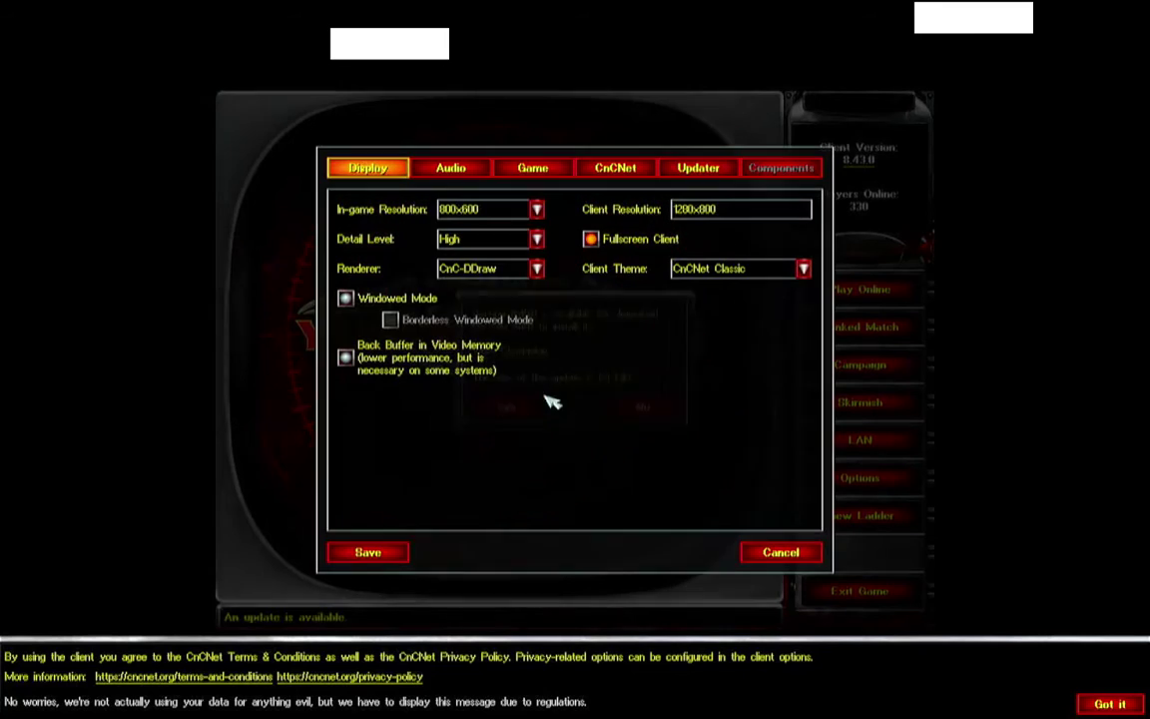
left_click(494, 209)
left_click(477, 302)
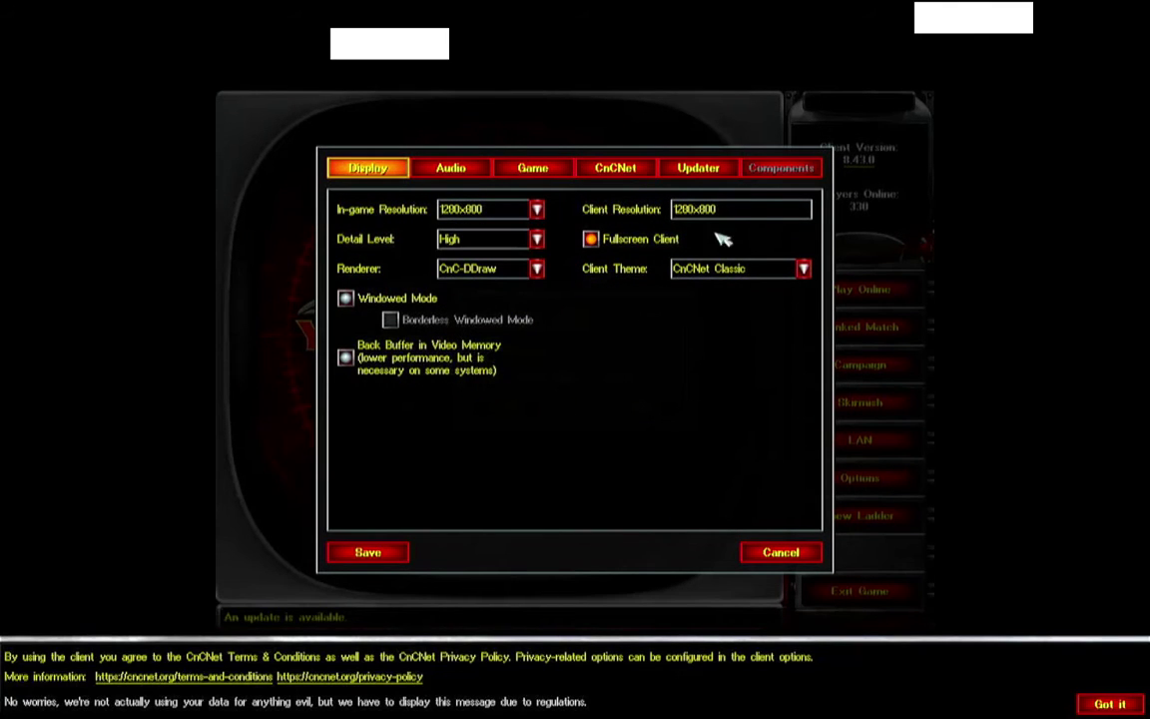
left_click(372, 552)
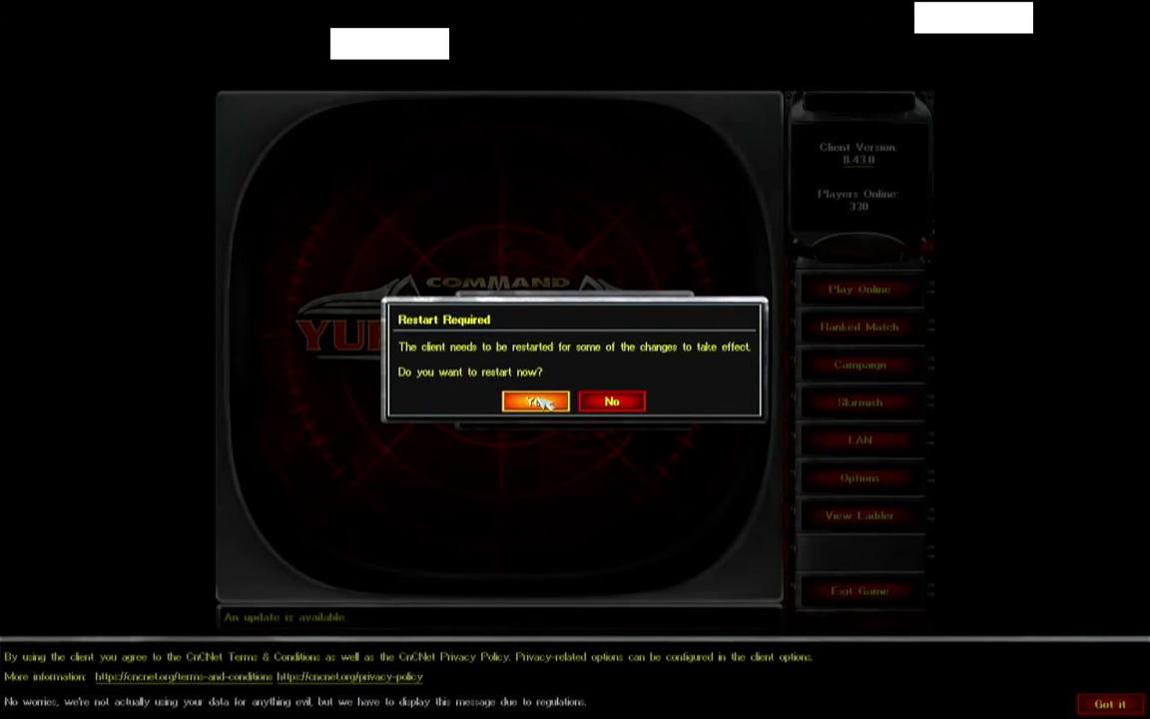
Accept the Restart Required prompt, then stop the running shortcut and confirm exiting the game.
left_click(540, 402)
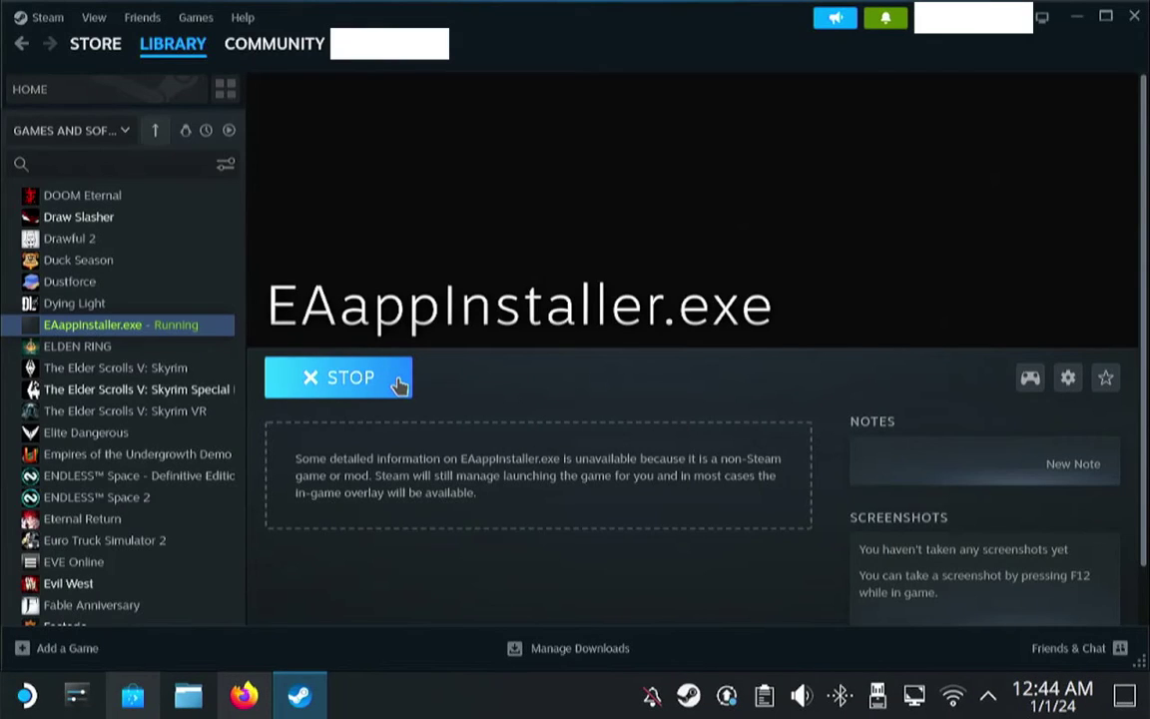
left_click(401, 386)
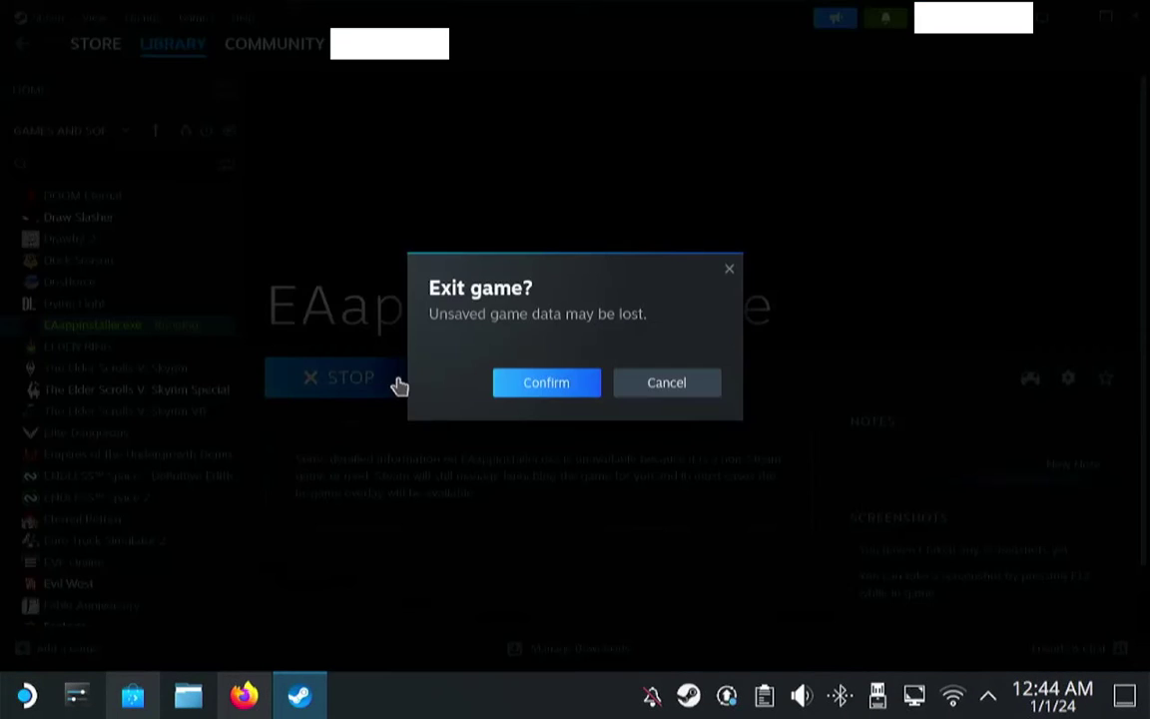
left_click(544, 392)
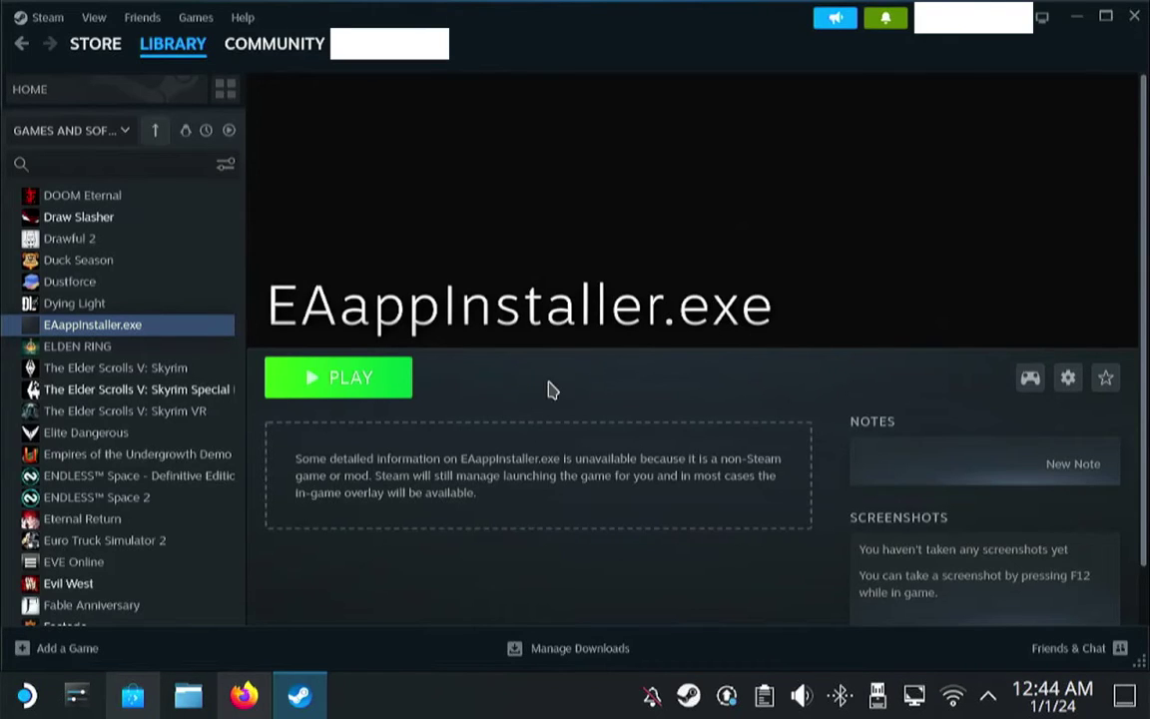
Open the shortcut's properties, browse for a new target, and show hidden files in Home.
left_click(1068, 378)
left_click(1030, 512)
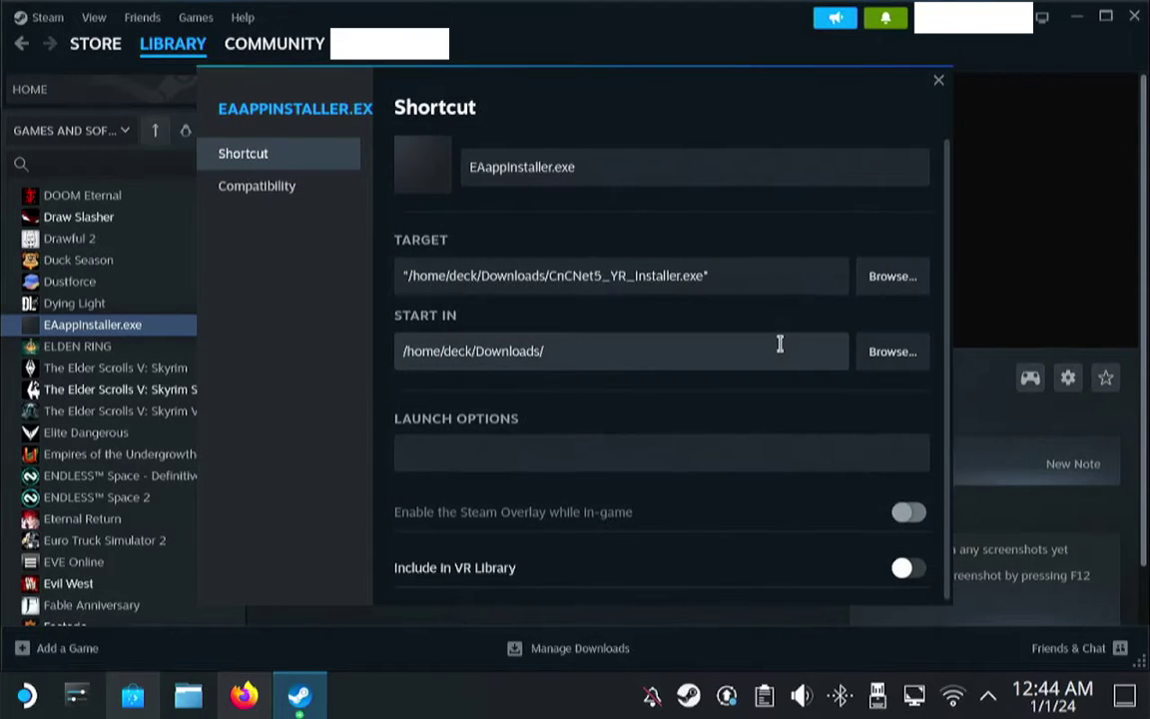
left_click(905, 287)
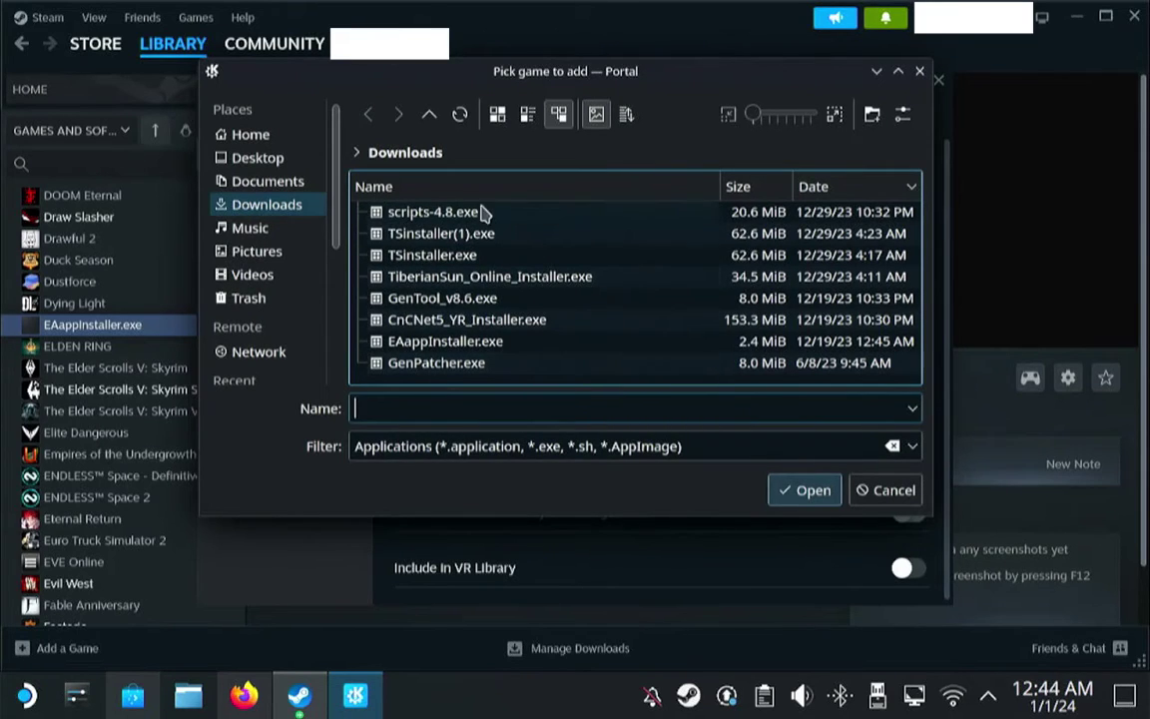
left_click(254, 137)
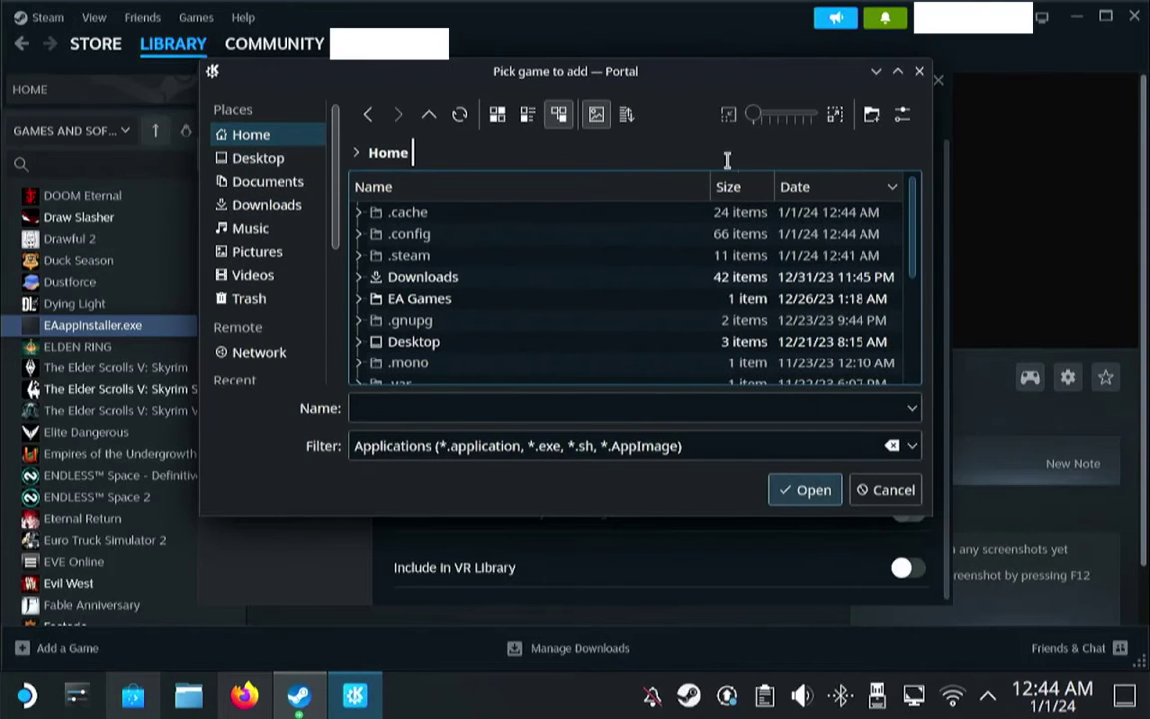
left_click(906, 117)
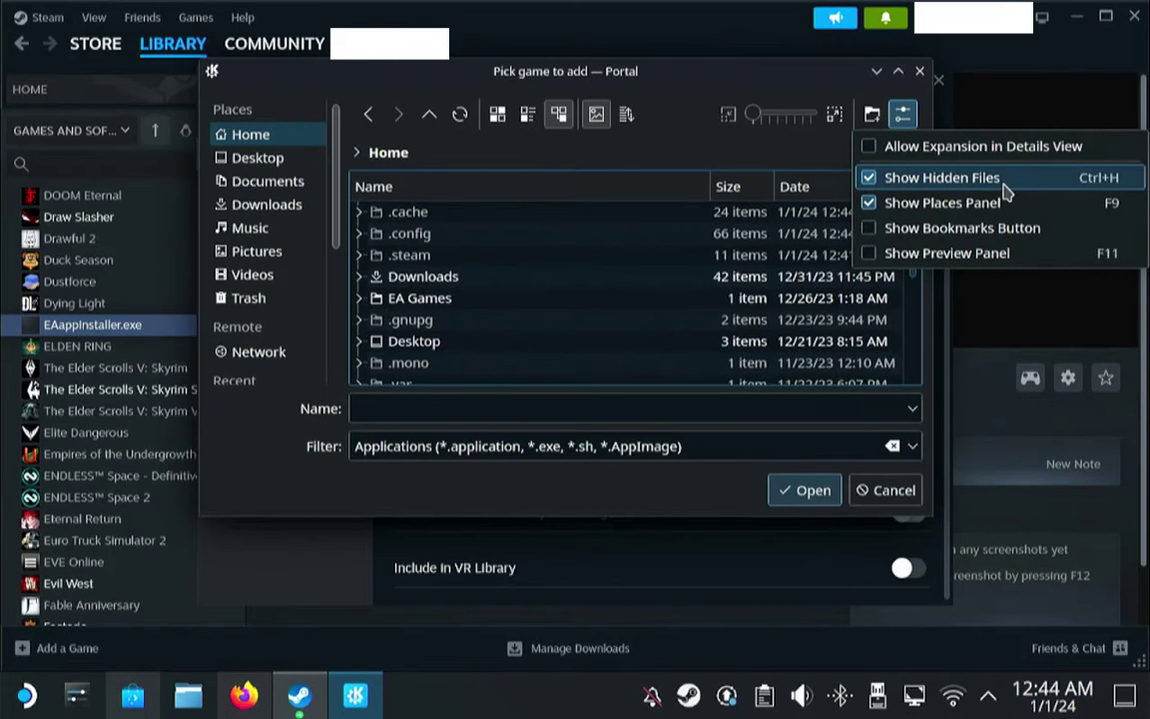
left_click(806, 160)
Navigate .local/share/Steam/steamapps/compatdata and scroll through the numbered prefix folders.
scroll(440, 340, "down", 3)
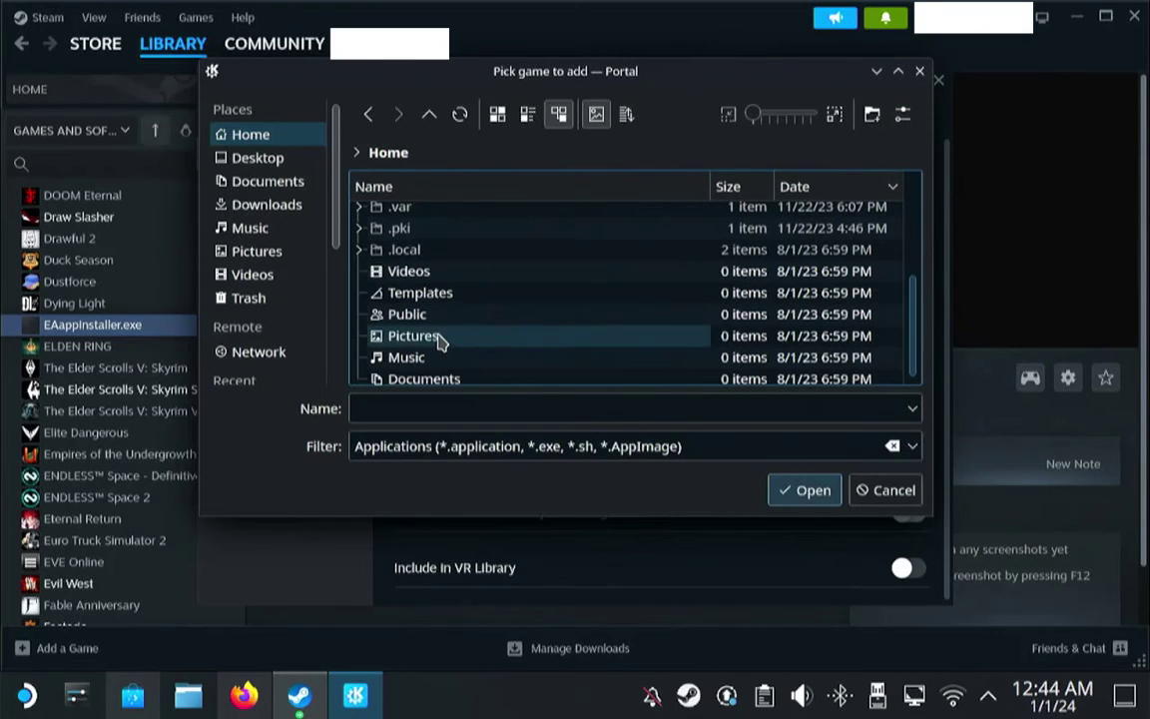
left_click(394, 251)
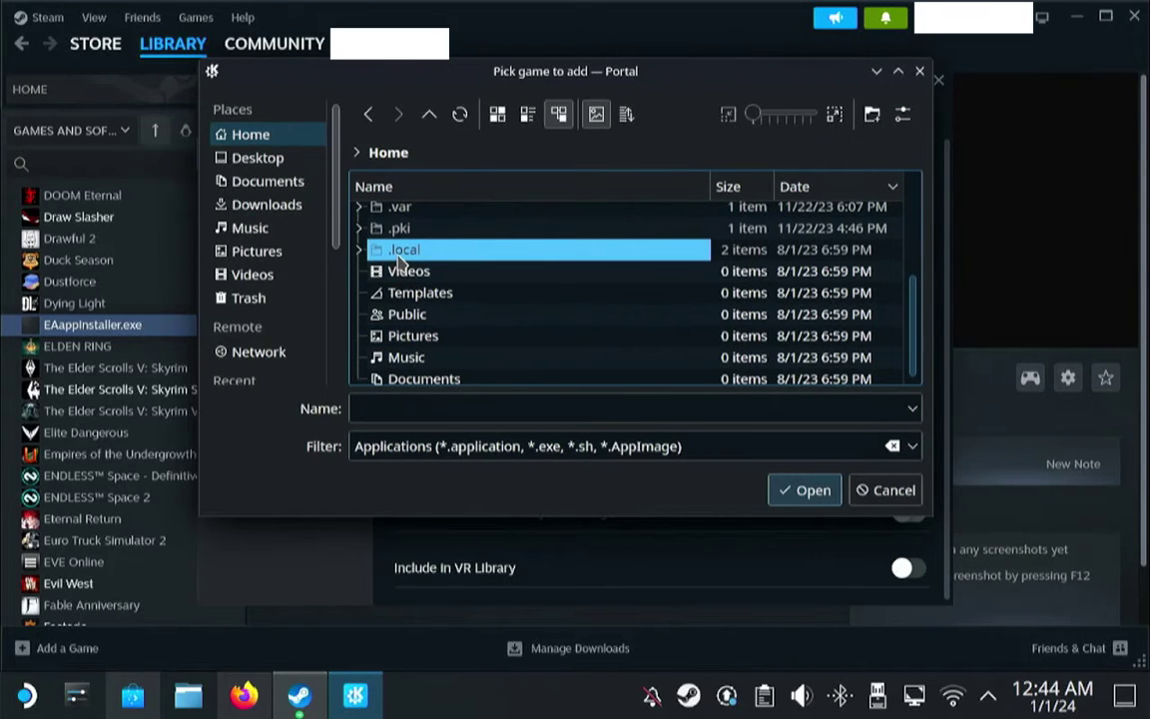
double_click(442, 258)
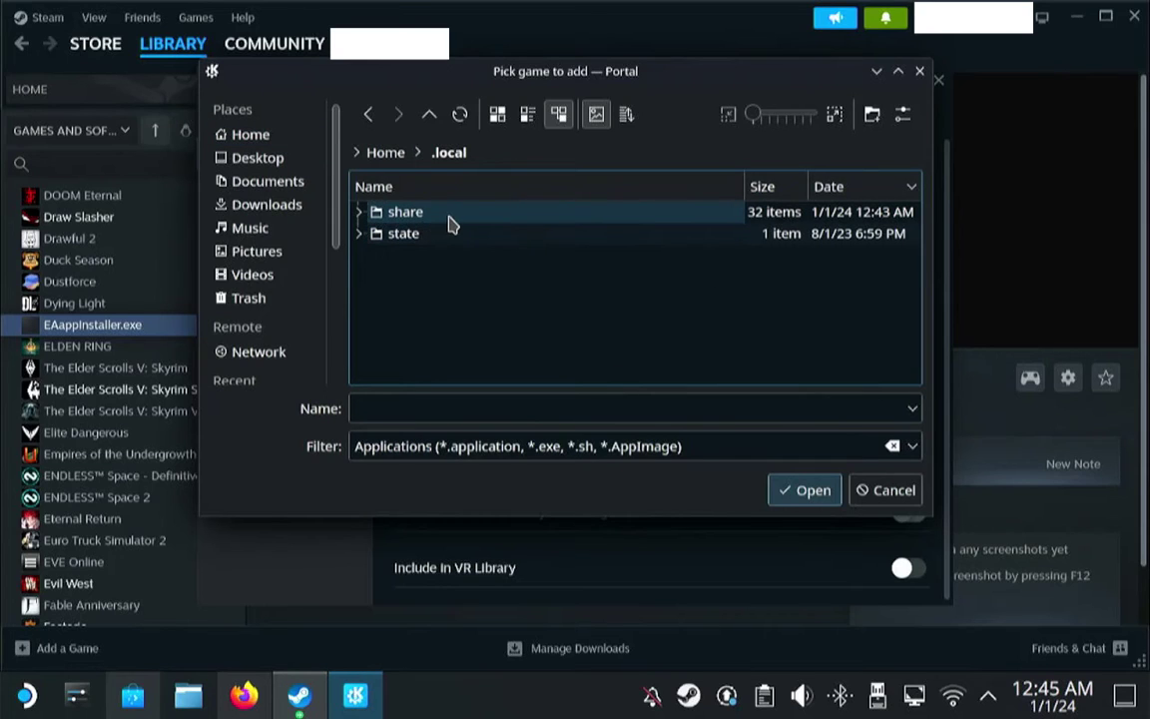
double_click(448, 214)
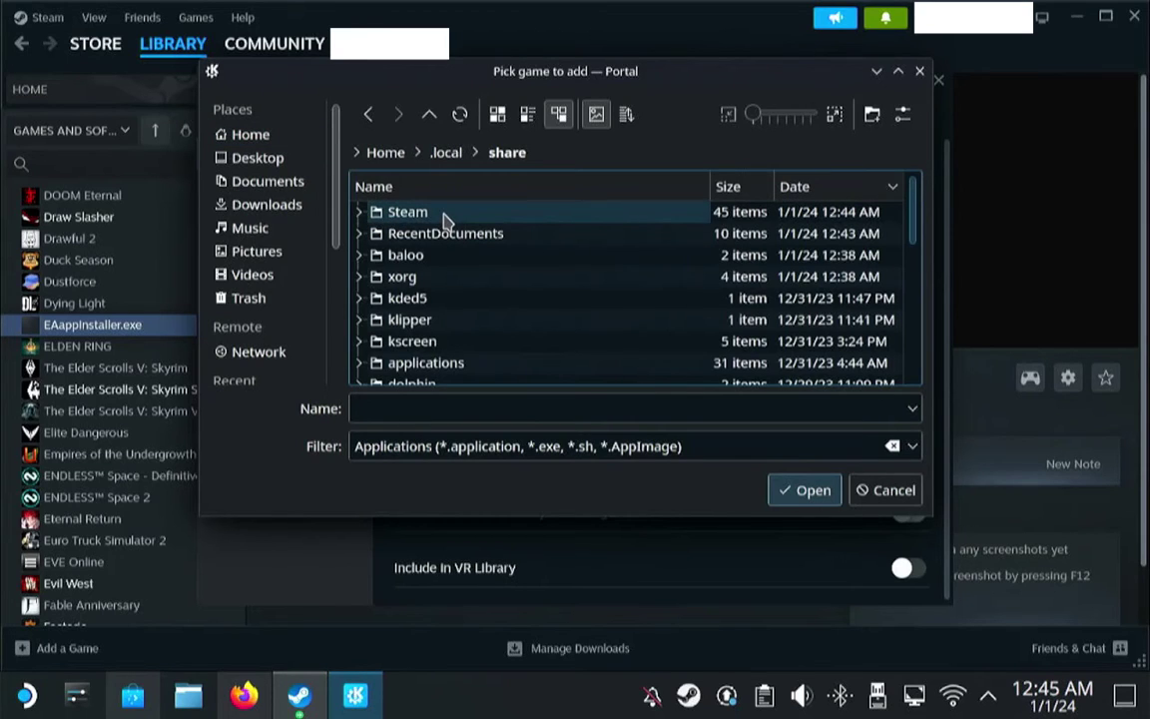
double_click(446, 221)
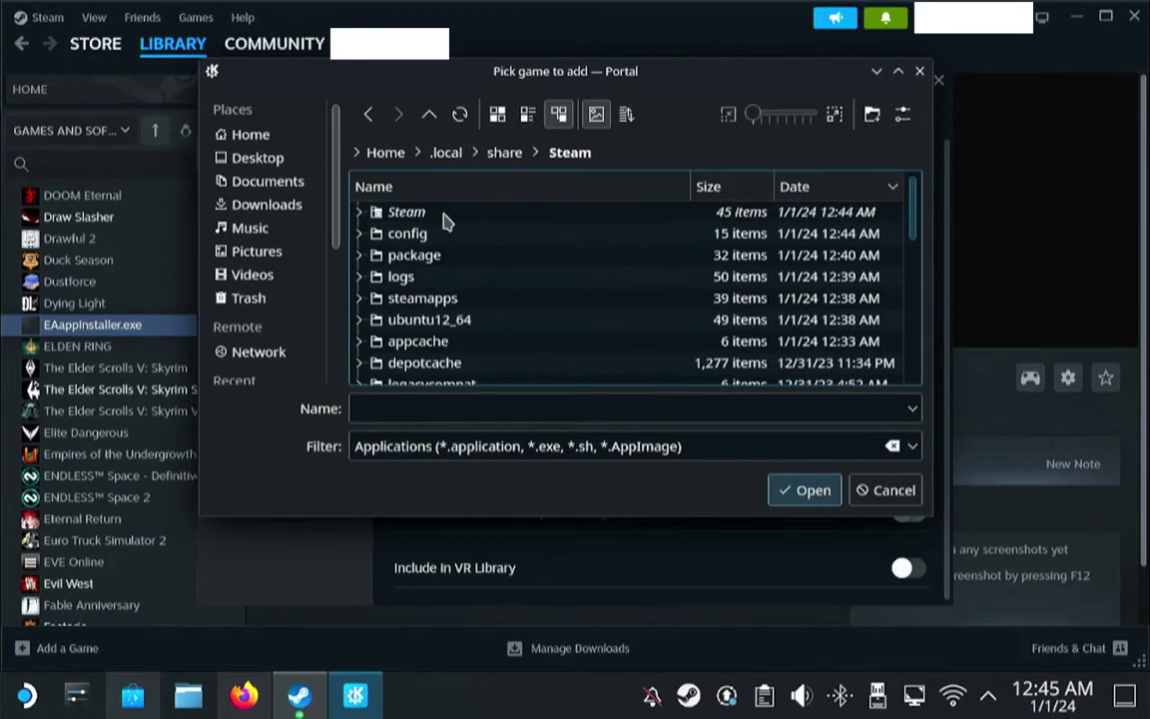
double_click(476, 308)
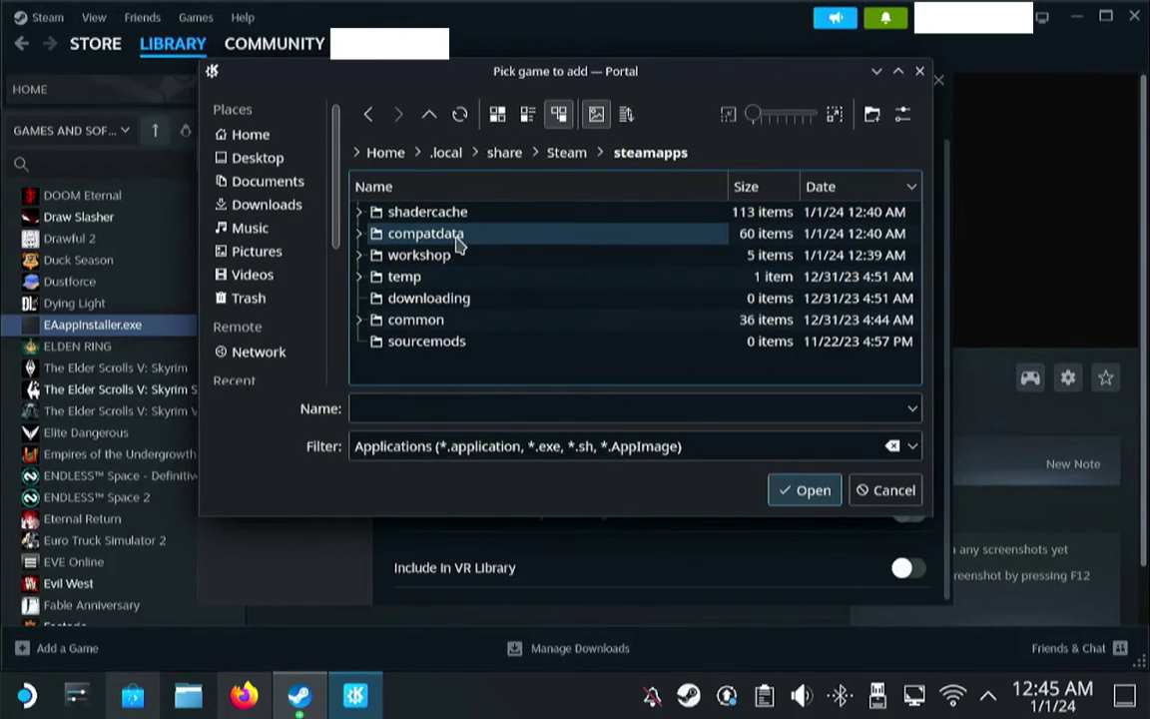
double_click(488, 234)
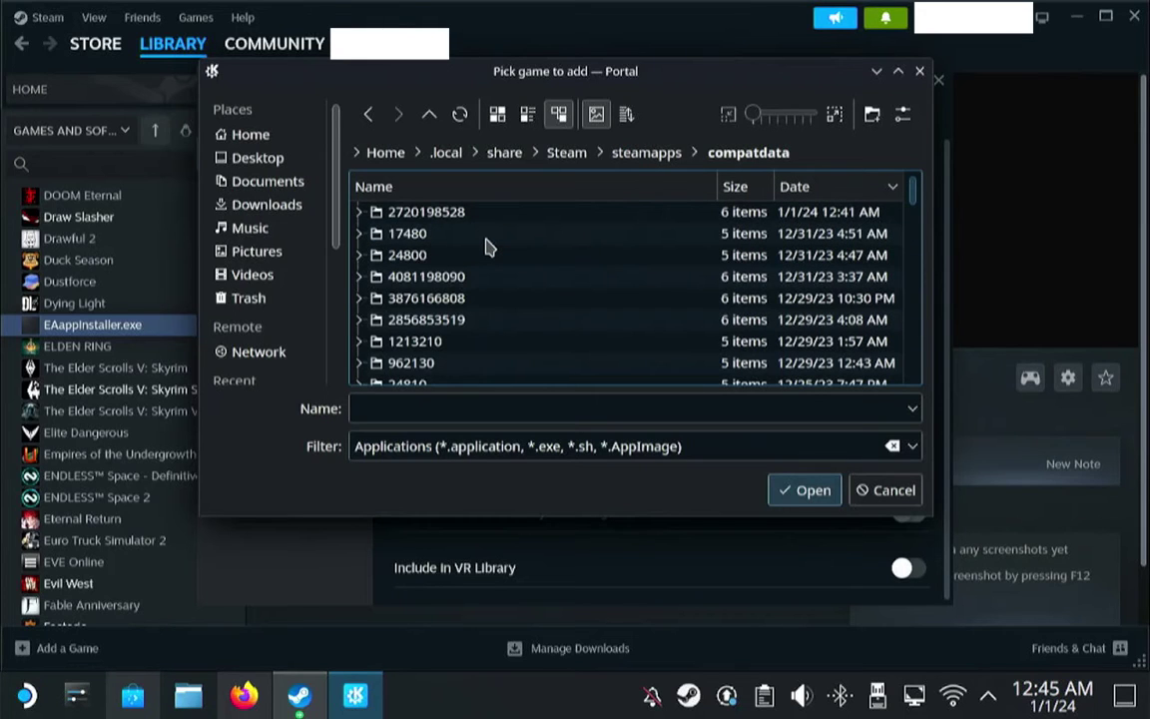
scroll(603, 256, "down", 10)
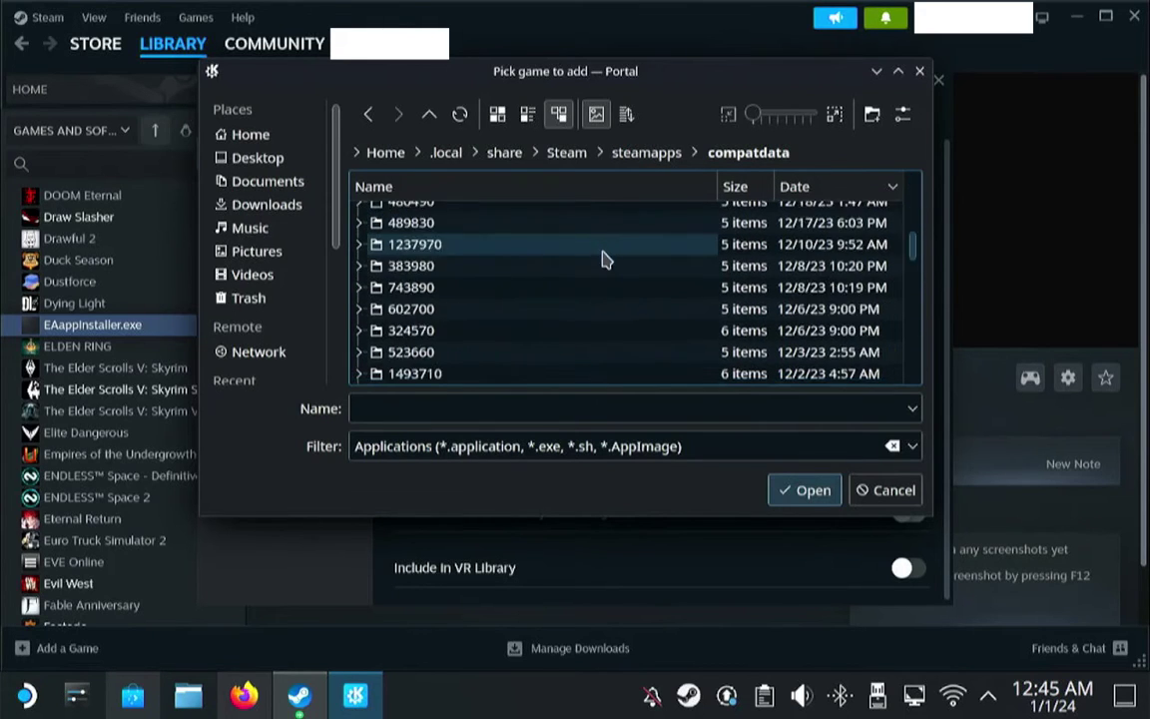
scroll(603, 269, "down", 2)
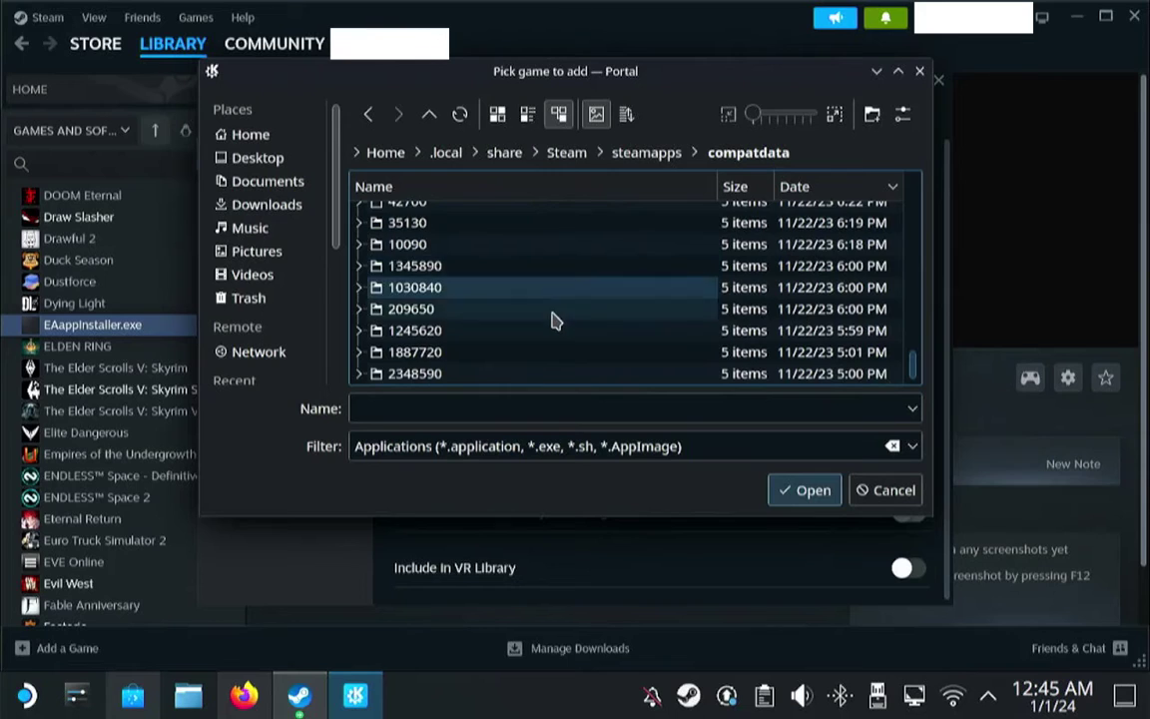
scroll(554, 320, "up", 5)
scroll(554, 319, "up", 8)
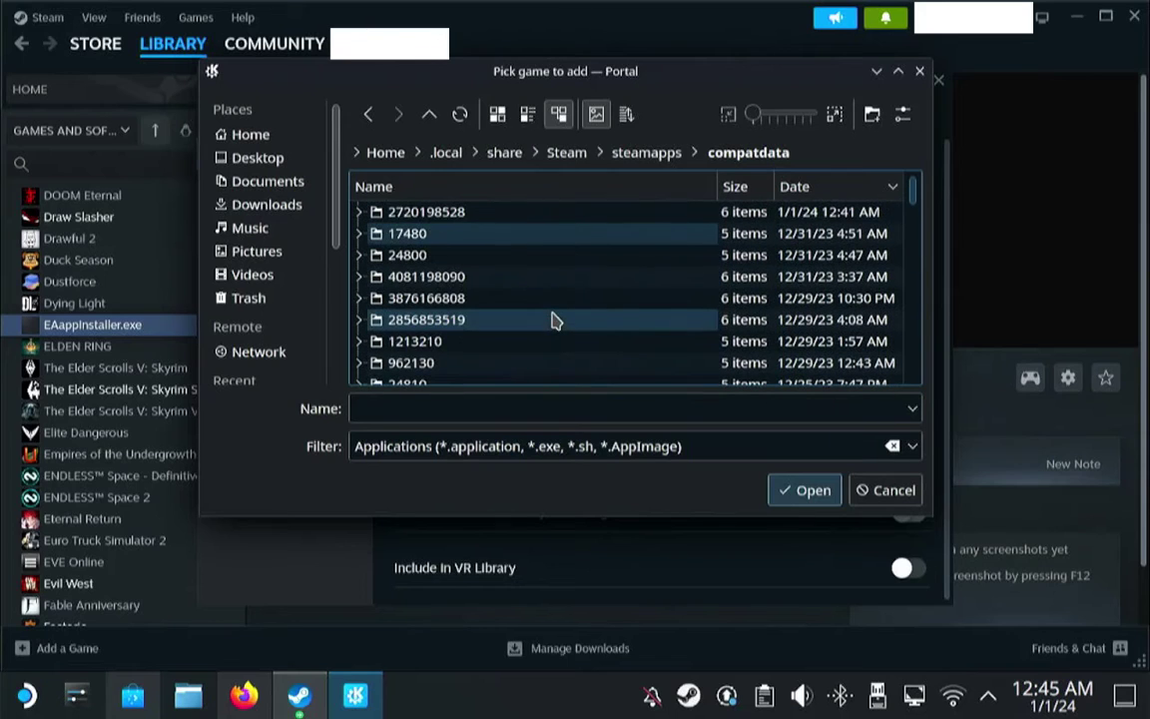
double_click(474, 217)
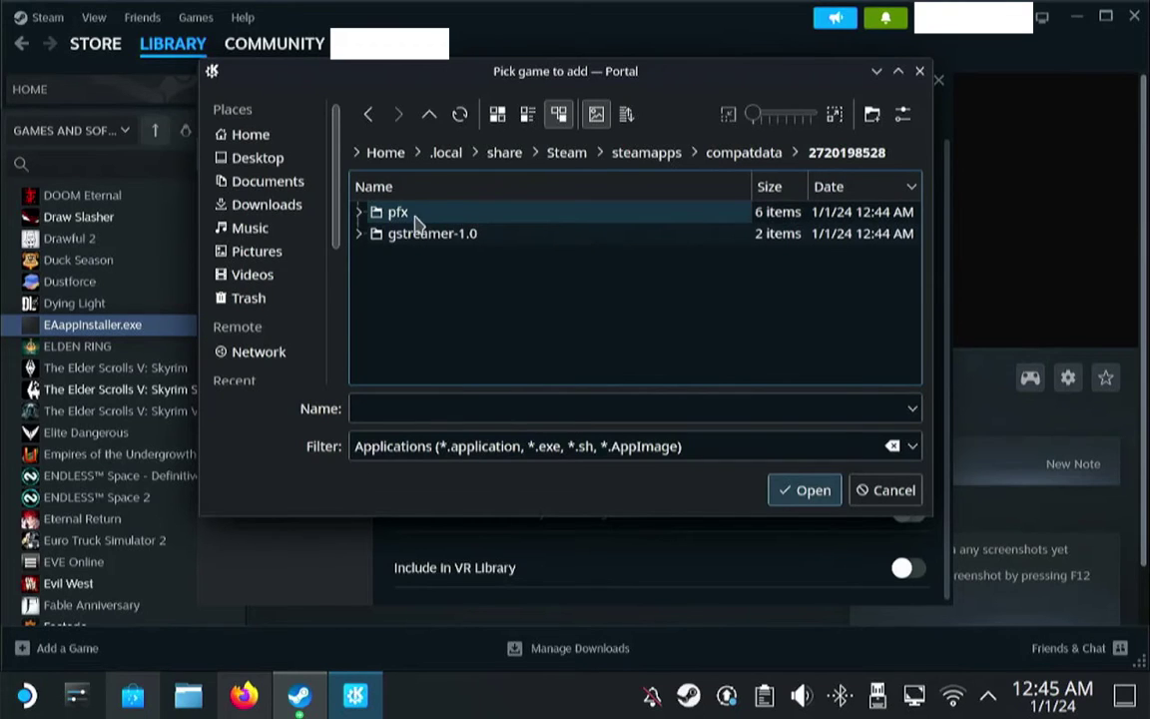
double_click(454, 220)
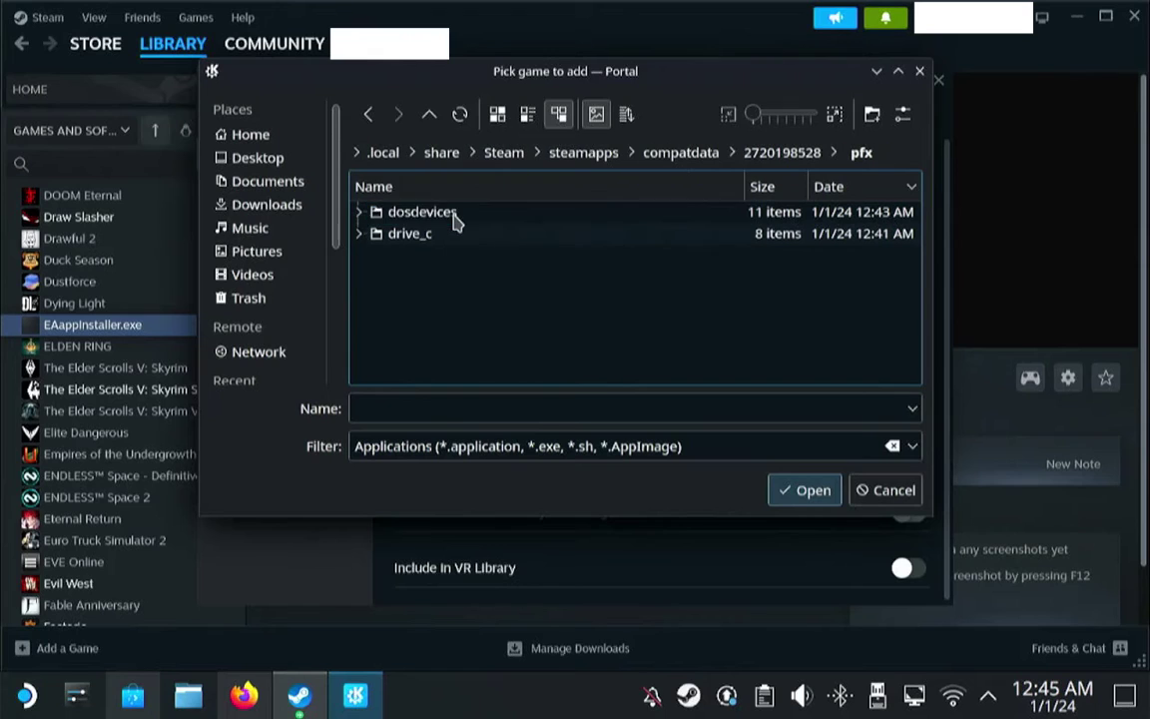
double_click(454, 238)
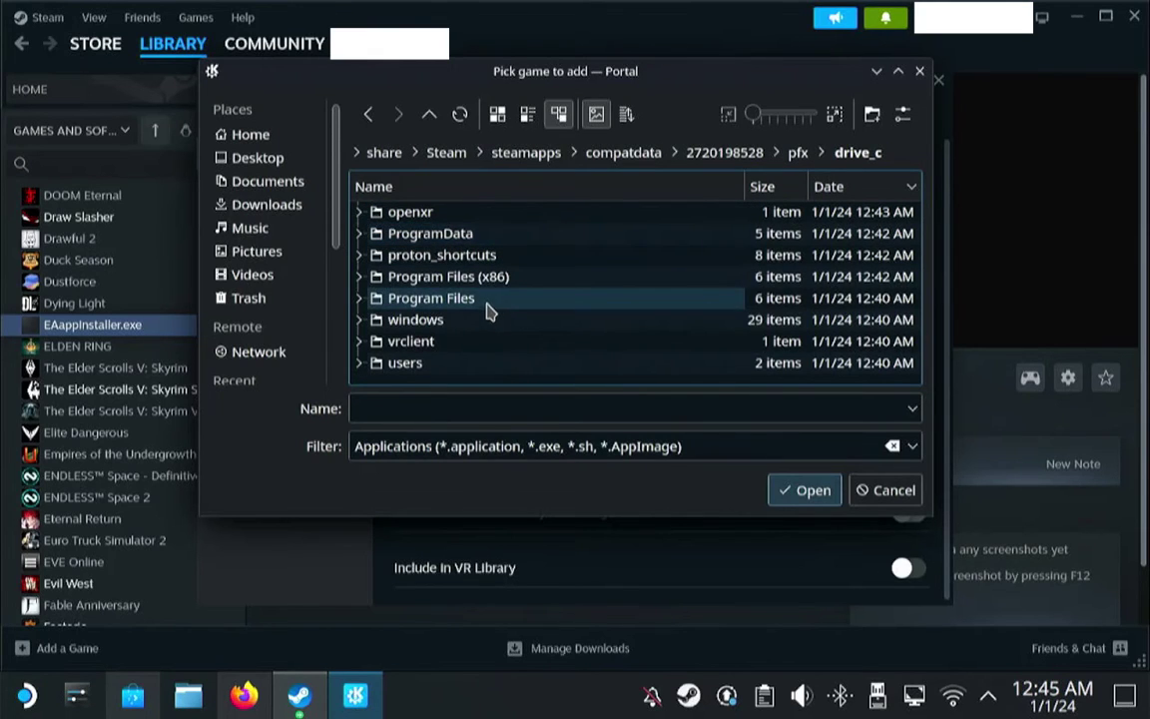
double_click(452, 297)
double_click(420, 212)
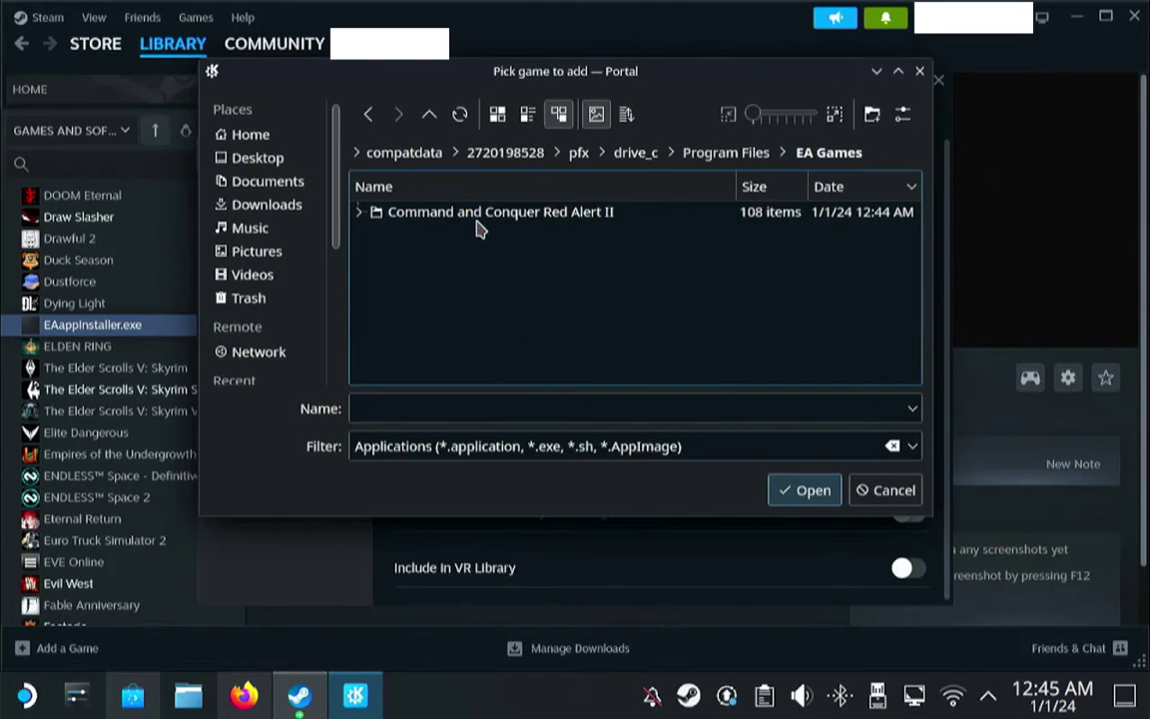
double_click(649, 225)
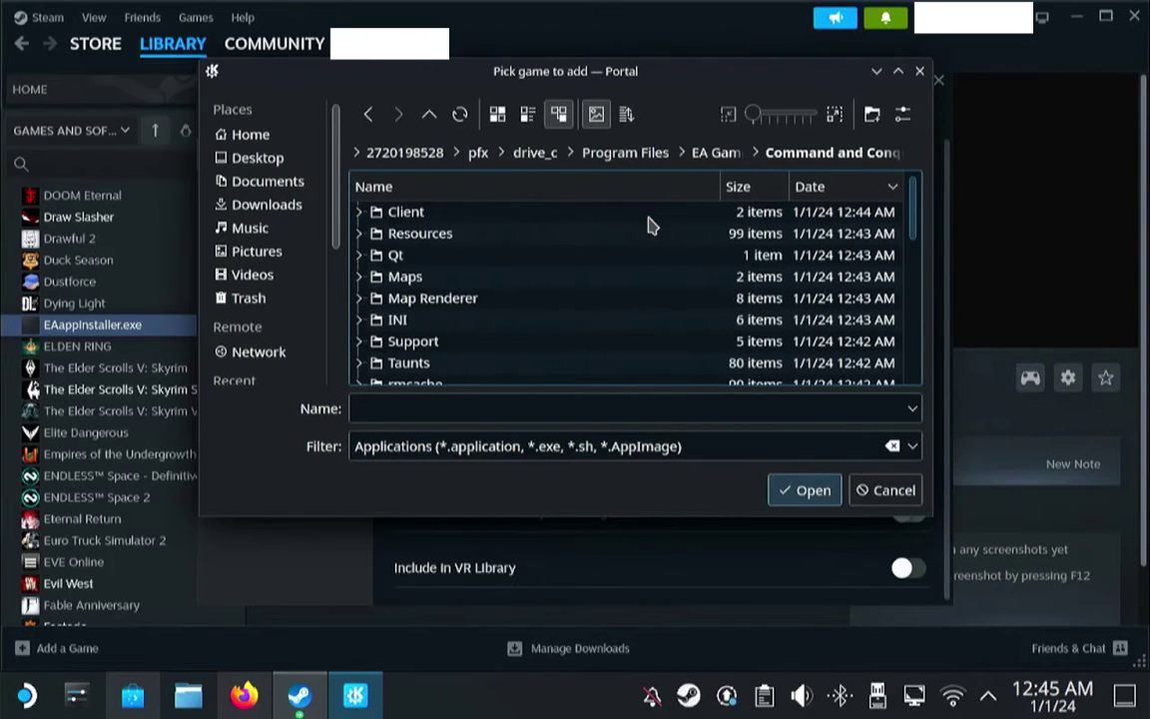
scroll(534, 289, "down", 10)
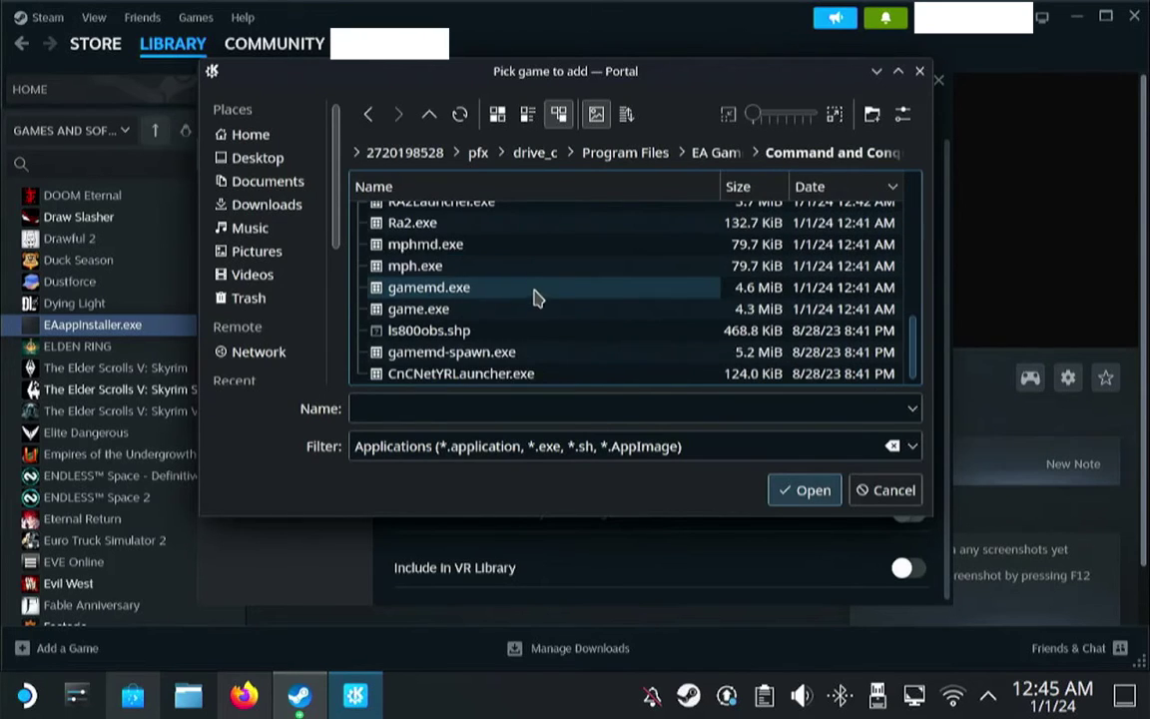
left_click(436, 380)
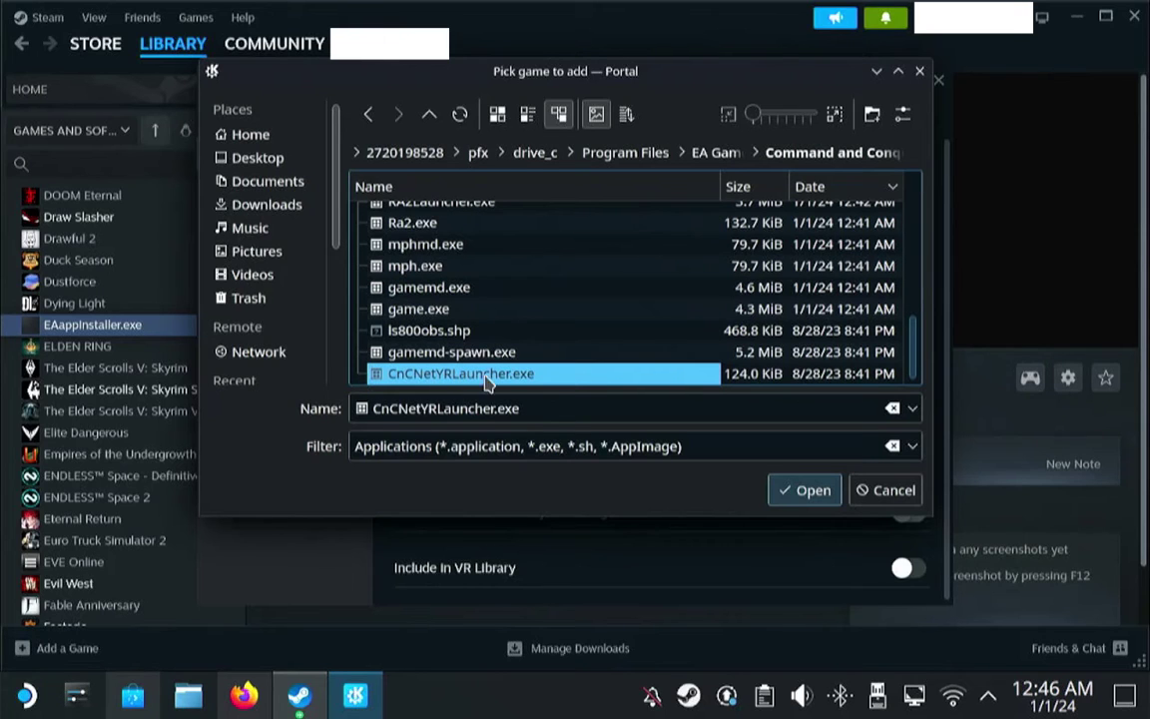
left_click(804, 492)
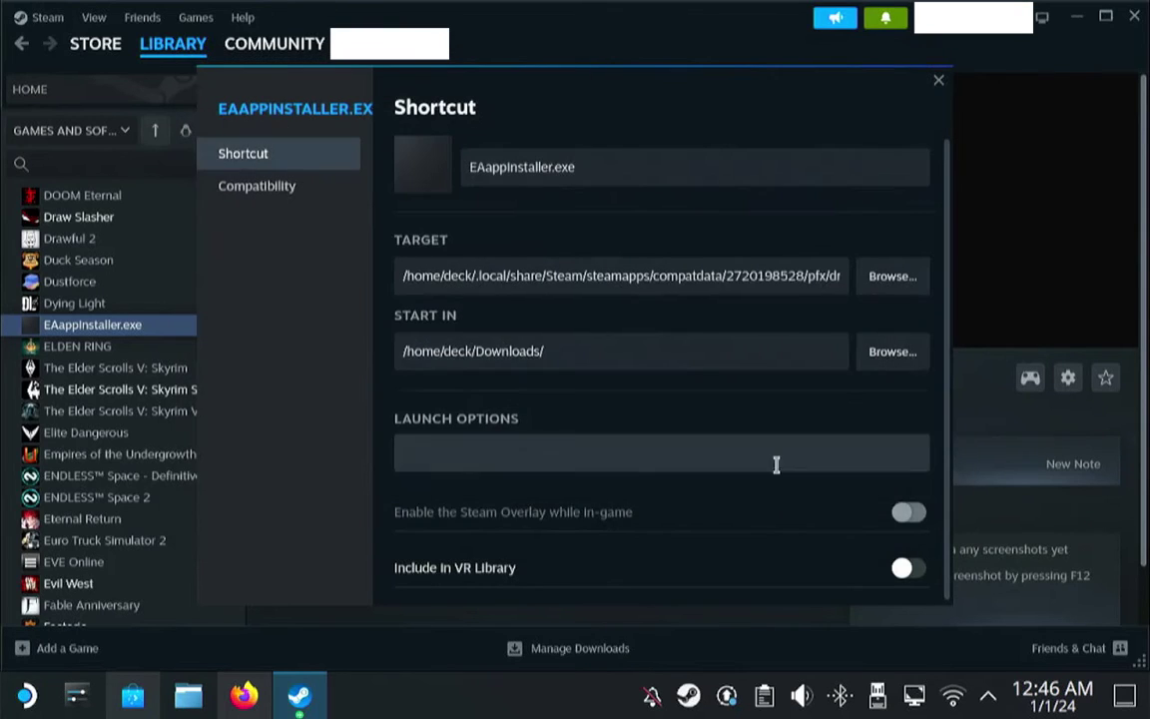
Wrap the shortcut's target path in double quotes.
left_click(401, 280)
type("\"")
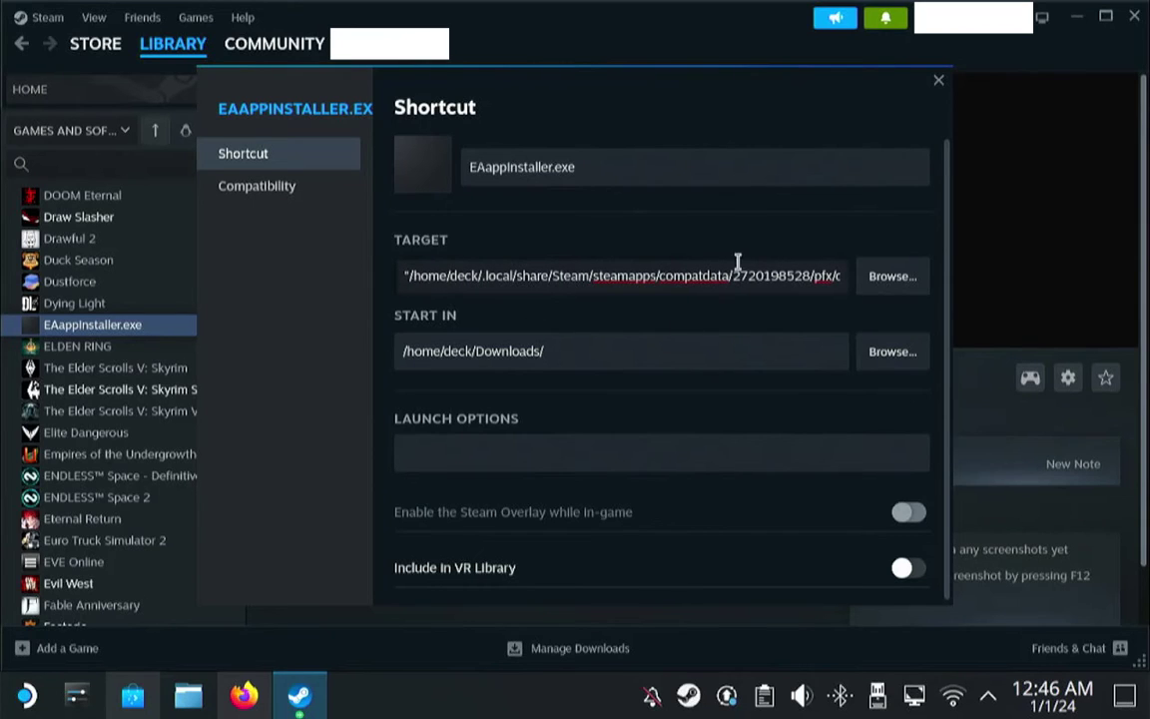
left_click_drag(737, 261, 912, 282)
left_click(841, 280)
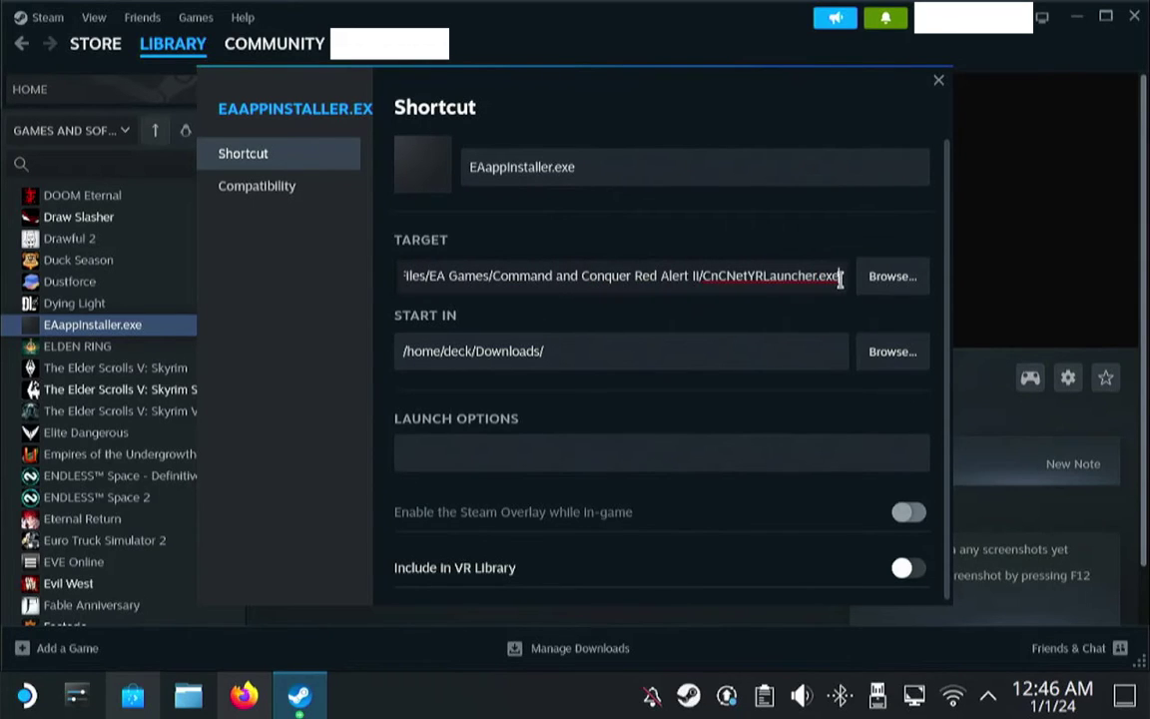
type("\"")
Copy the target path into Start In, remove CnCNetYRLauncher.exe from it, and close properties.
double_click(786, 279)
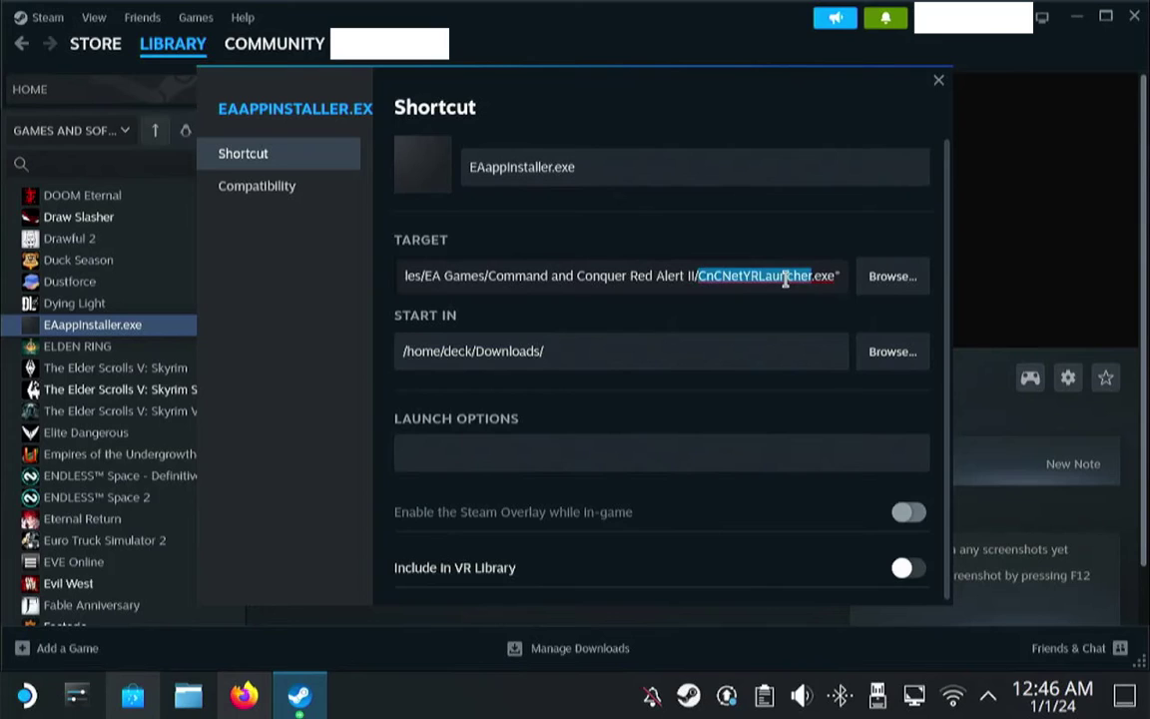
left_click(786, 280)
key("ctrl+c")
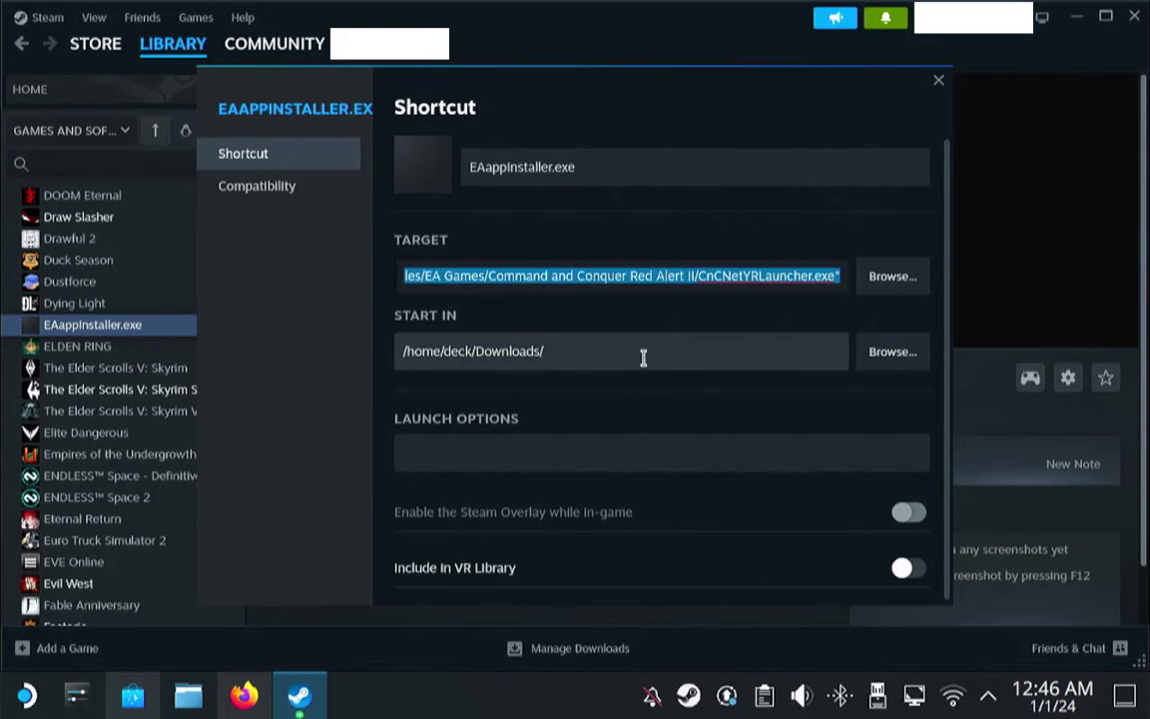
triple_click(642, 357)
key("ctrl+v")
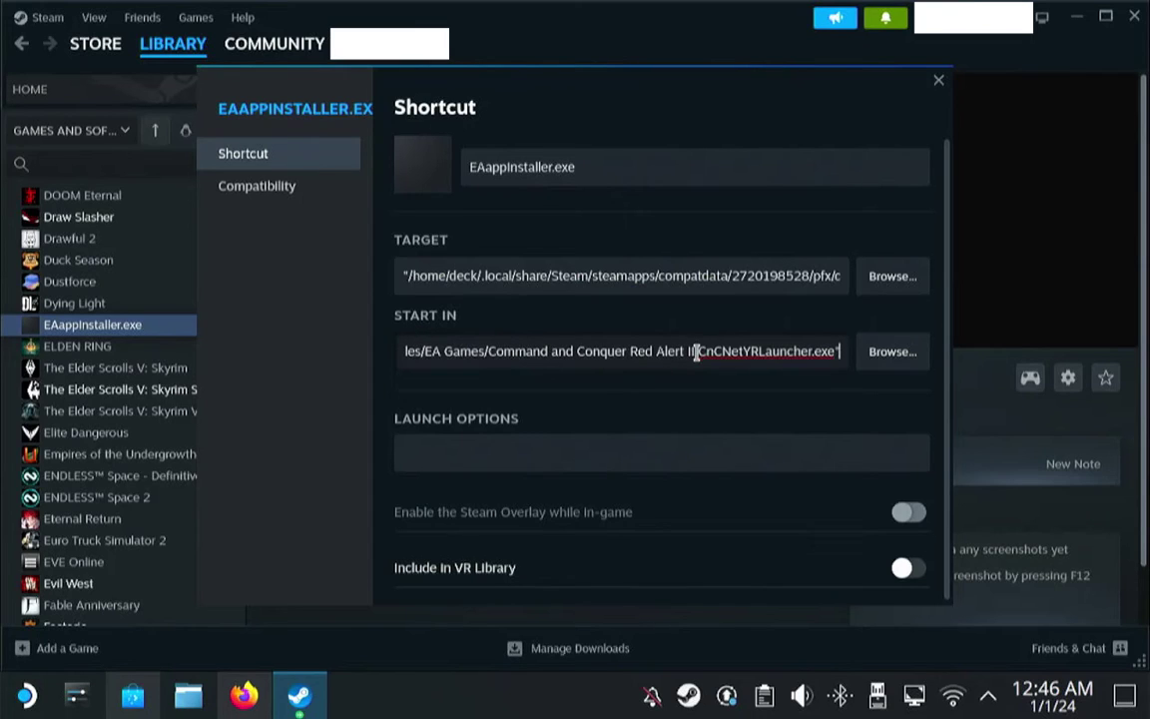
left_click_drag(698, 354, 833, 351)
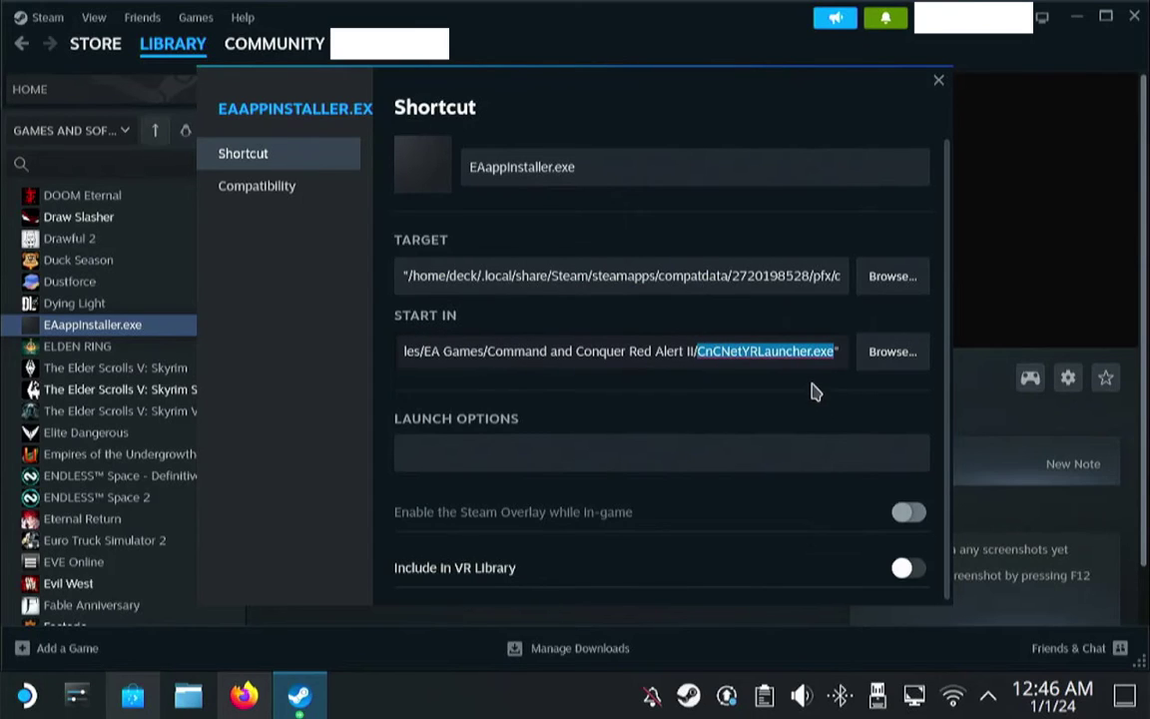
key("BackSpace")
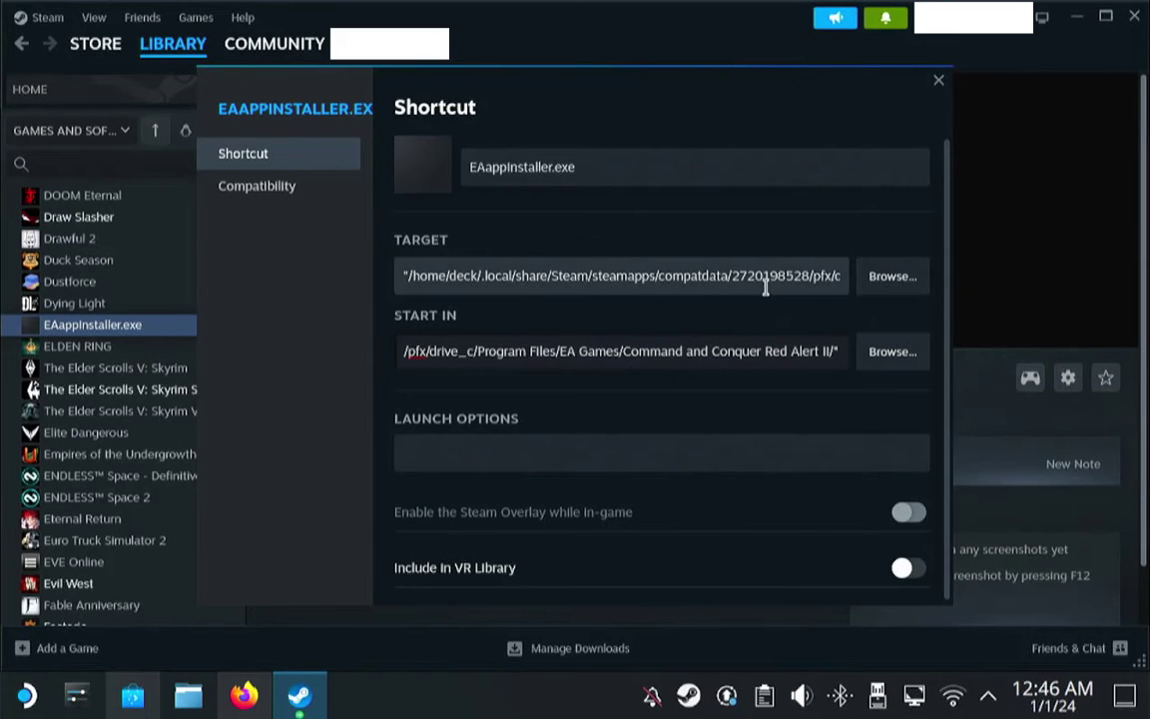
left_click(940, 81)
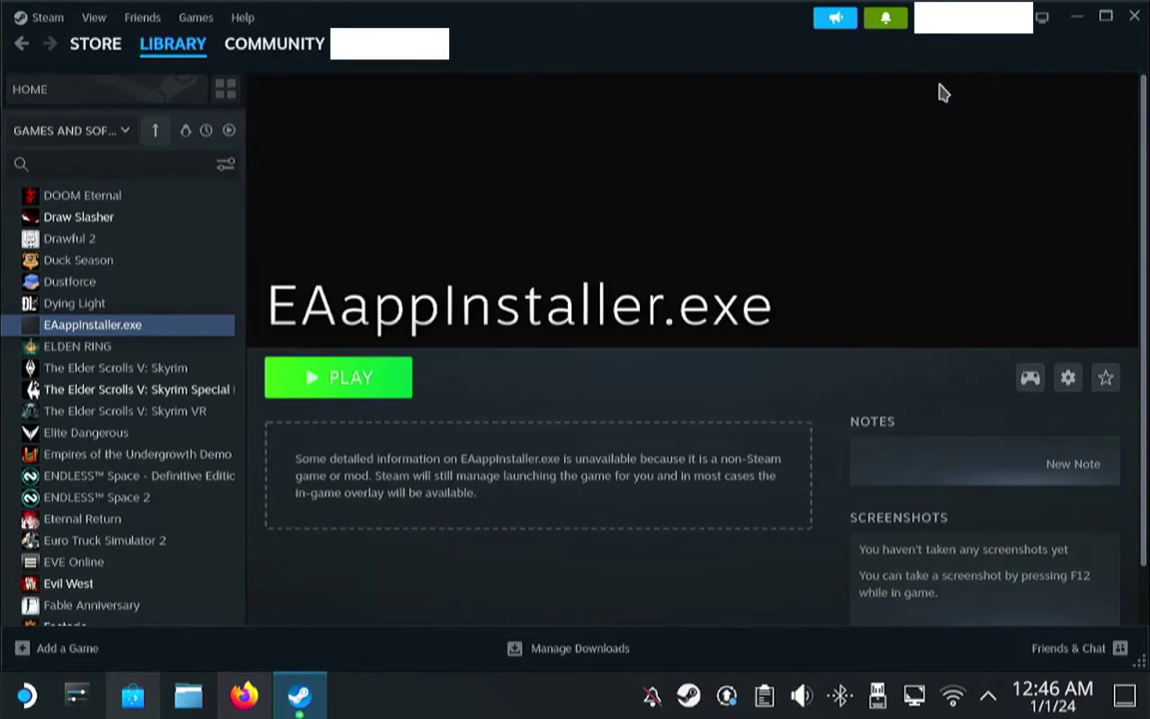
Launch the shortcut, accept the 8.49.0 client update, and start a skirmish on A Hill Between.
left_click(367, 378)
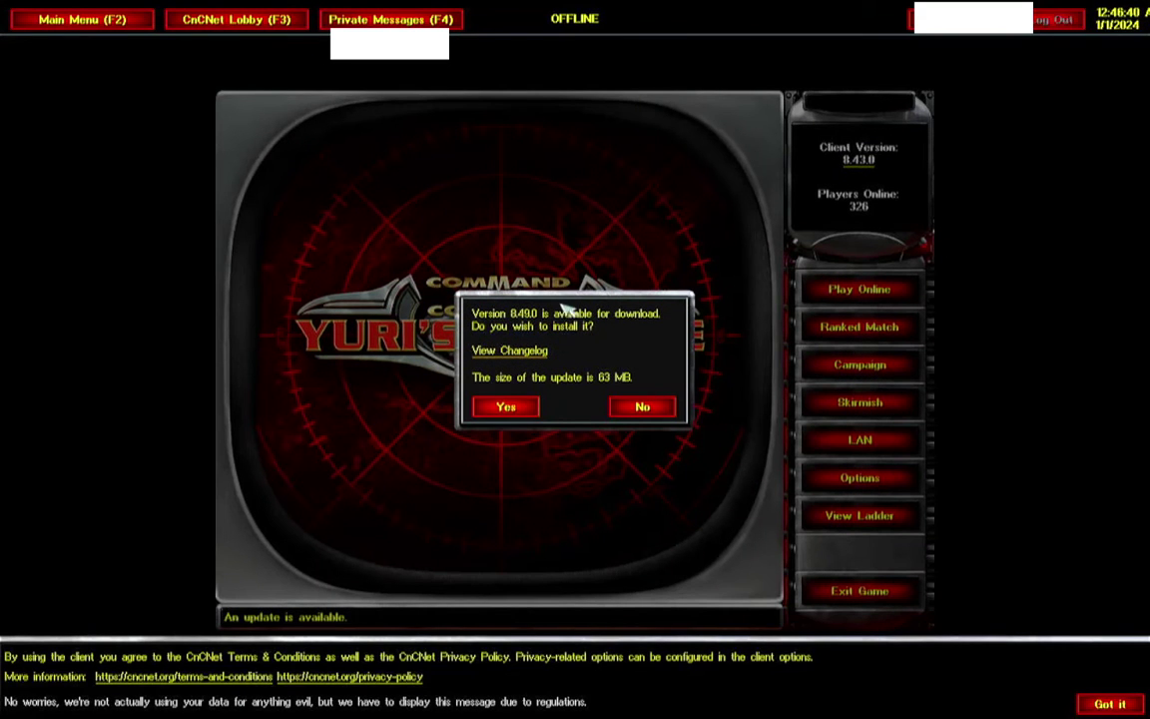
left_click(521, 409)
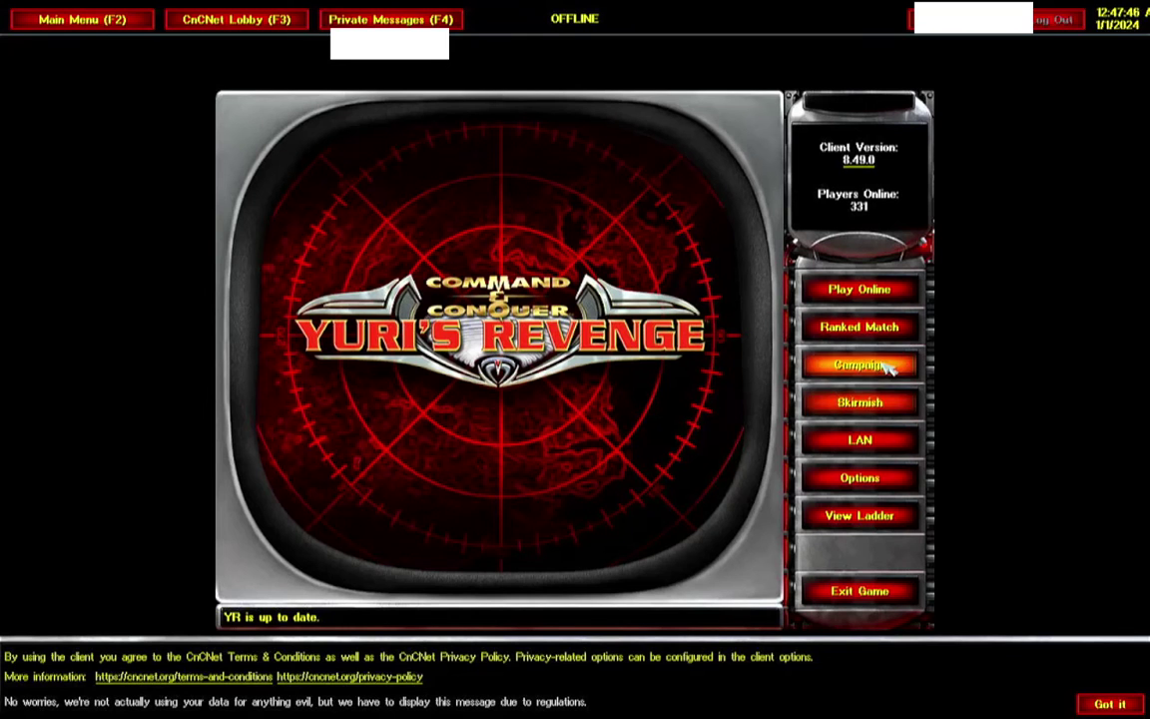
left_click(867, 401)
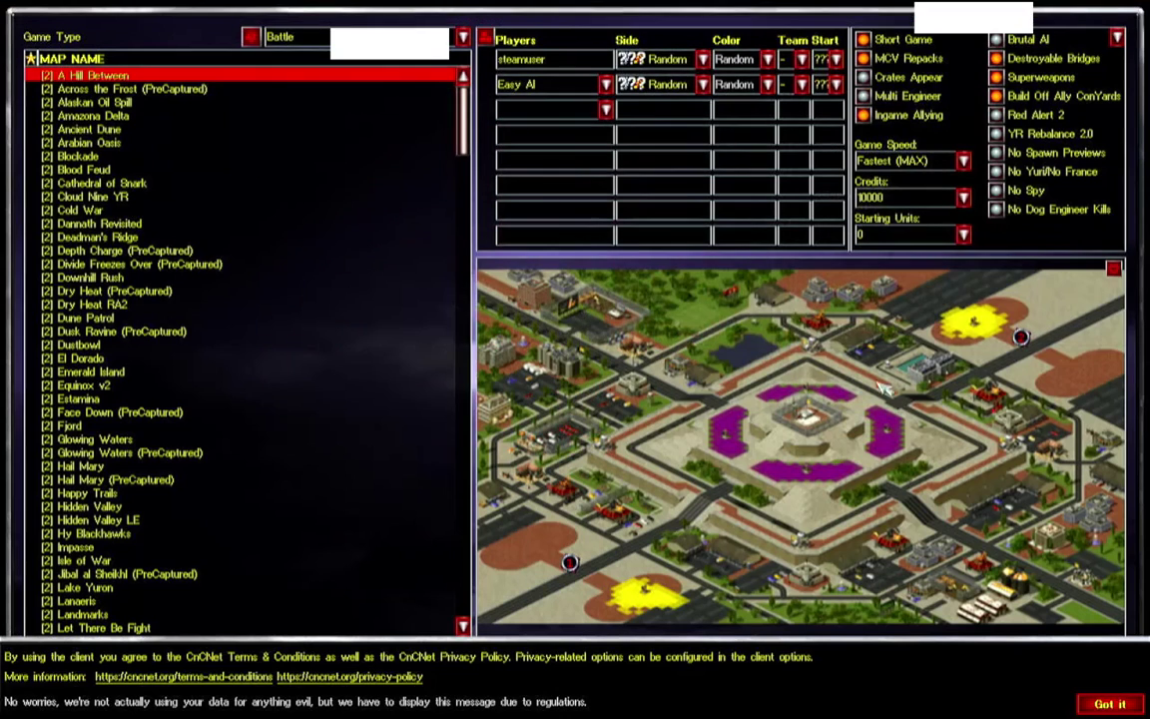
left_click(1109, 704)
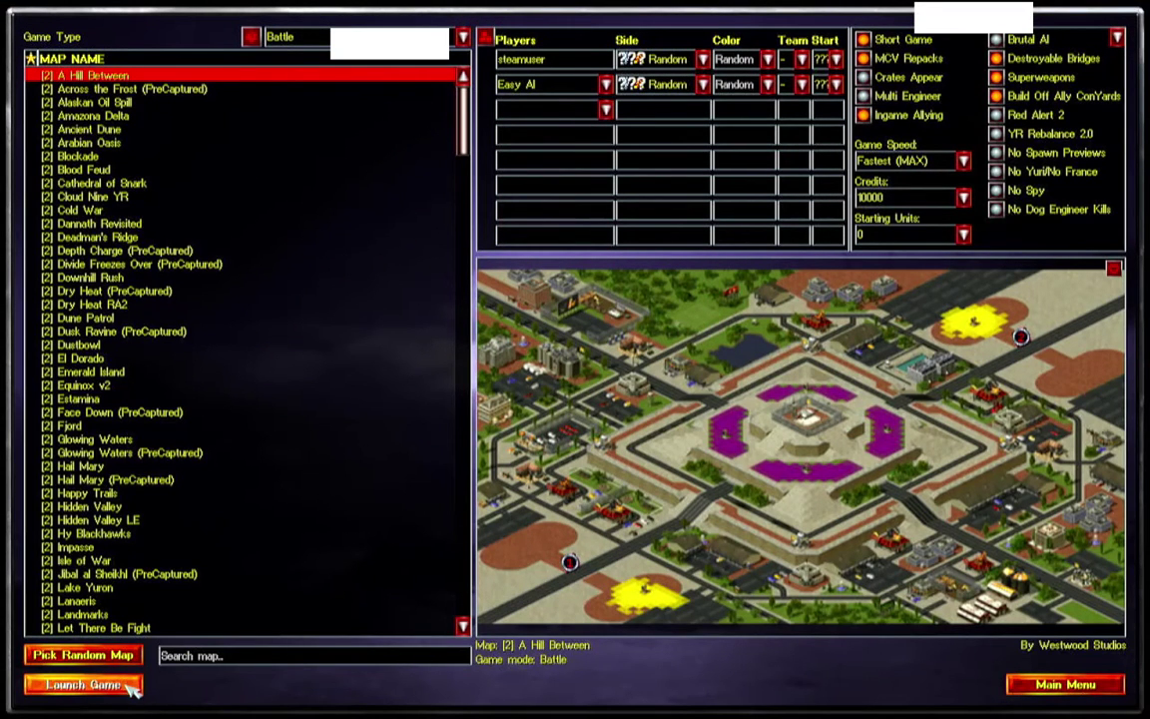
left_click(84, 685)
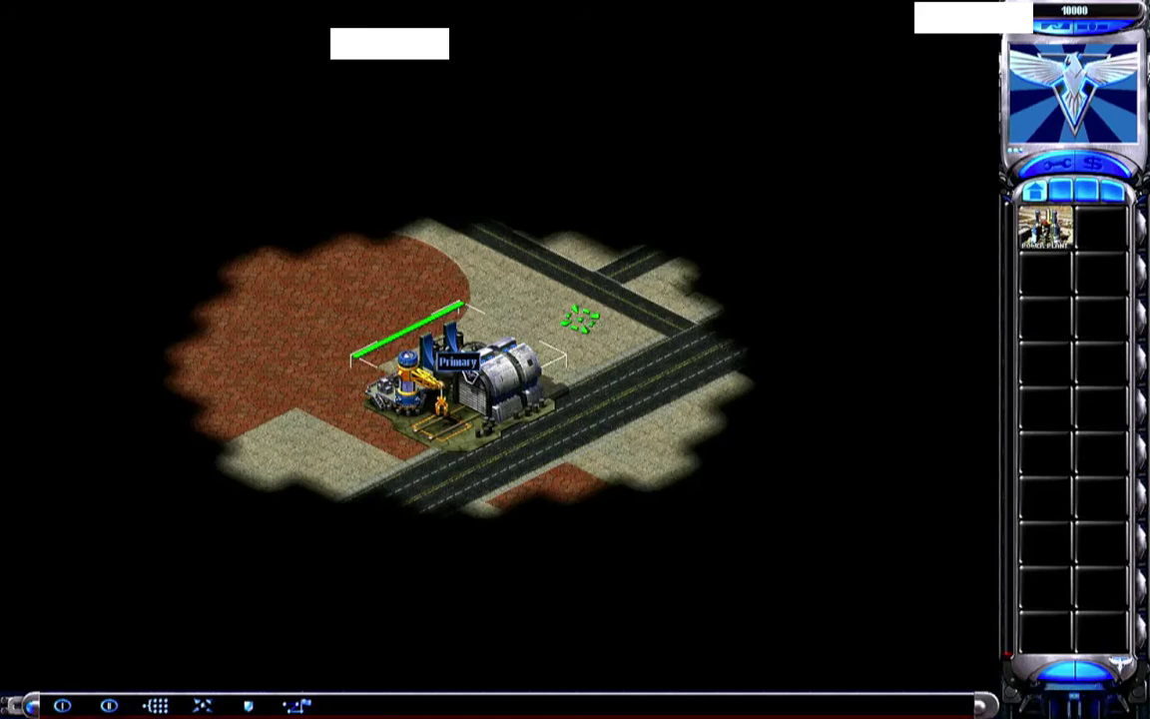
Drive the vehicle to the road, plaza and ore field, then exit the game.
left_click(635, 529)
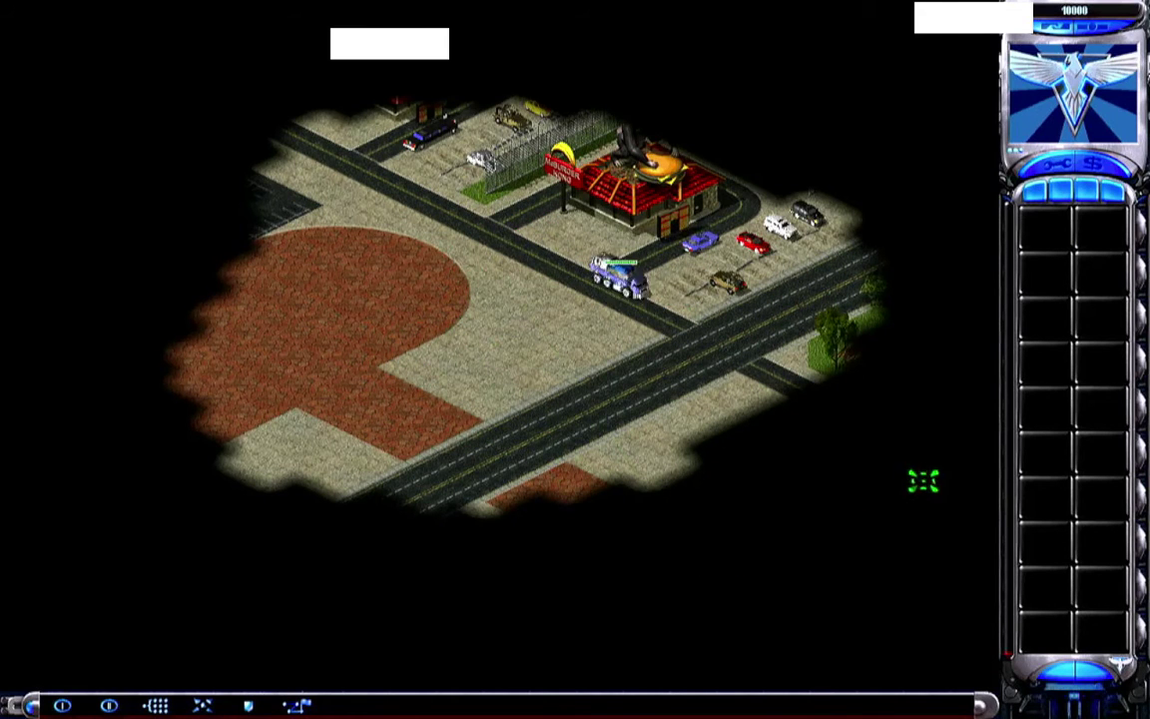
left_click(944, 223)
left_click(224, 140)
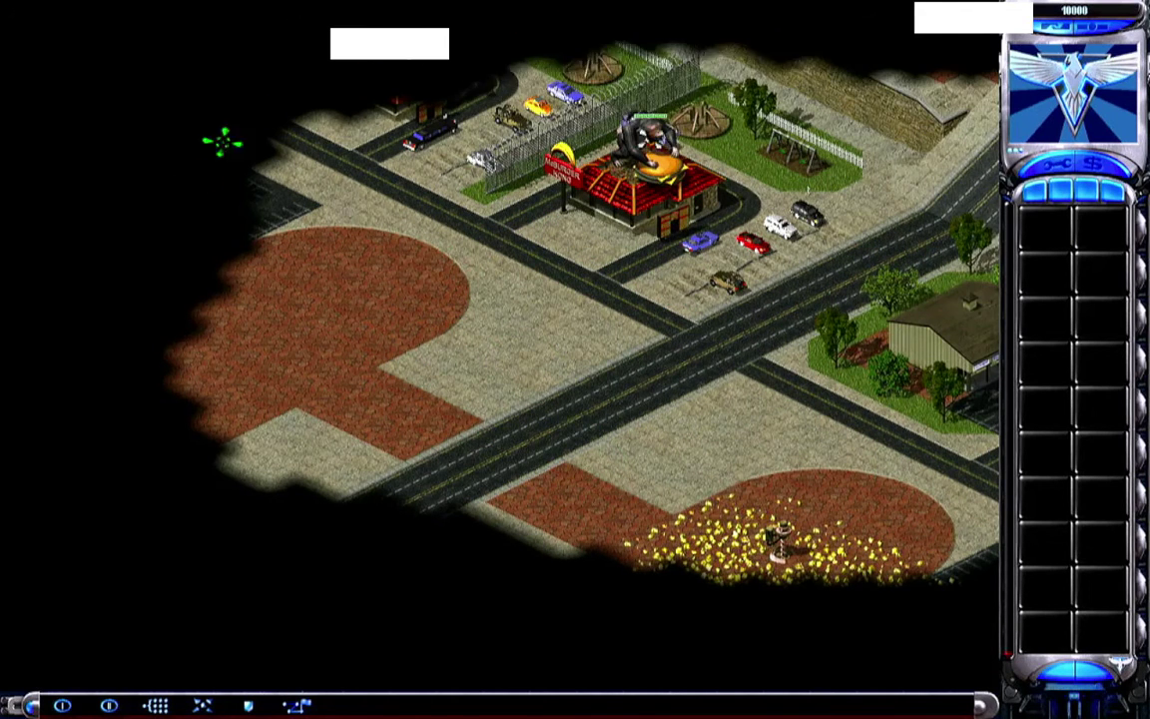
left_click(327, 622)
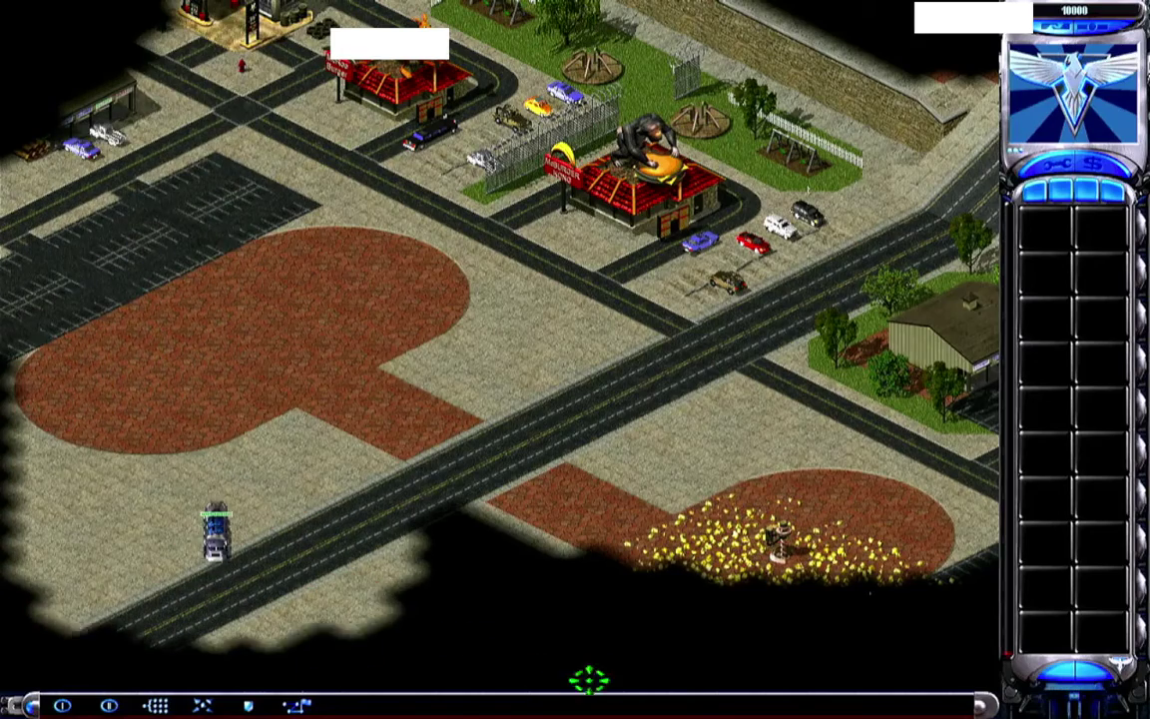
left_click(942, 637)
left_click(758, 437)
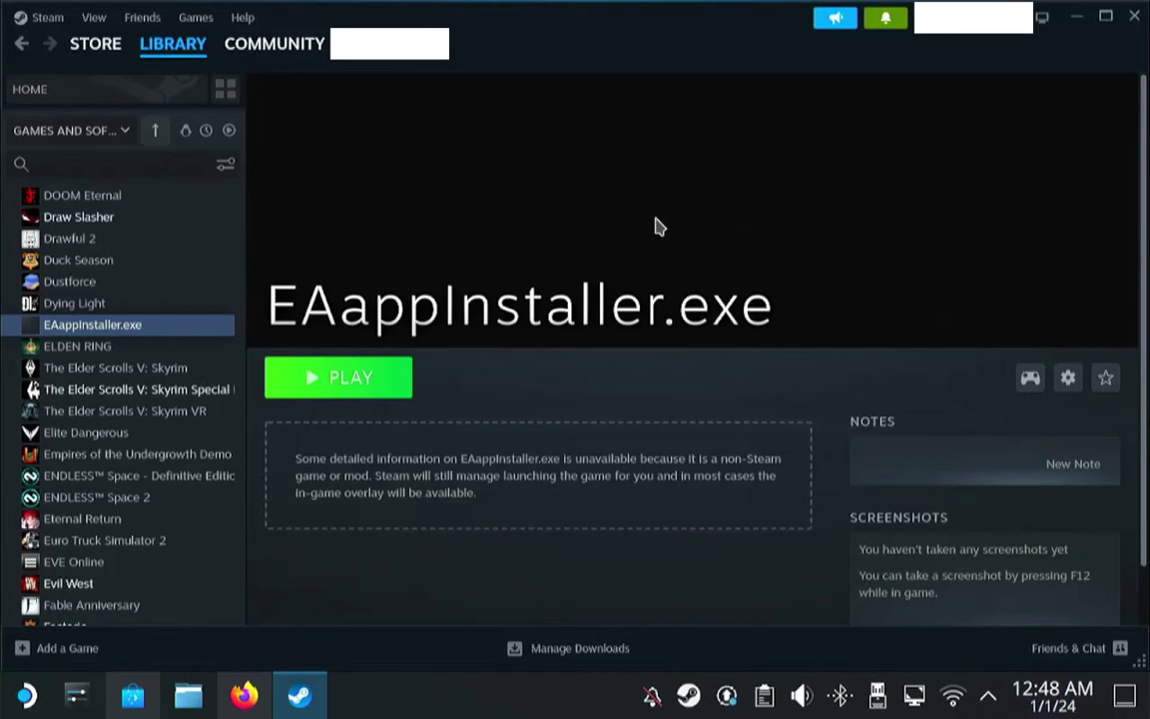
Search Google Images in Firefox for 'yuri's revenge background'.
left_click(244, 696)
left_click(517, 47)
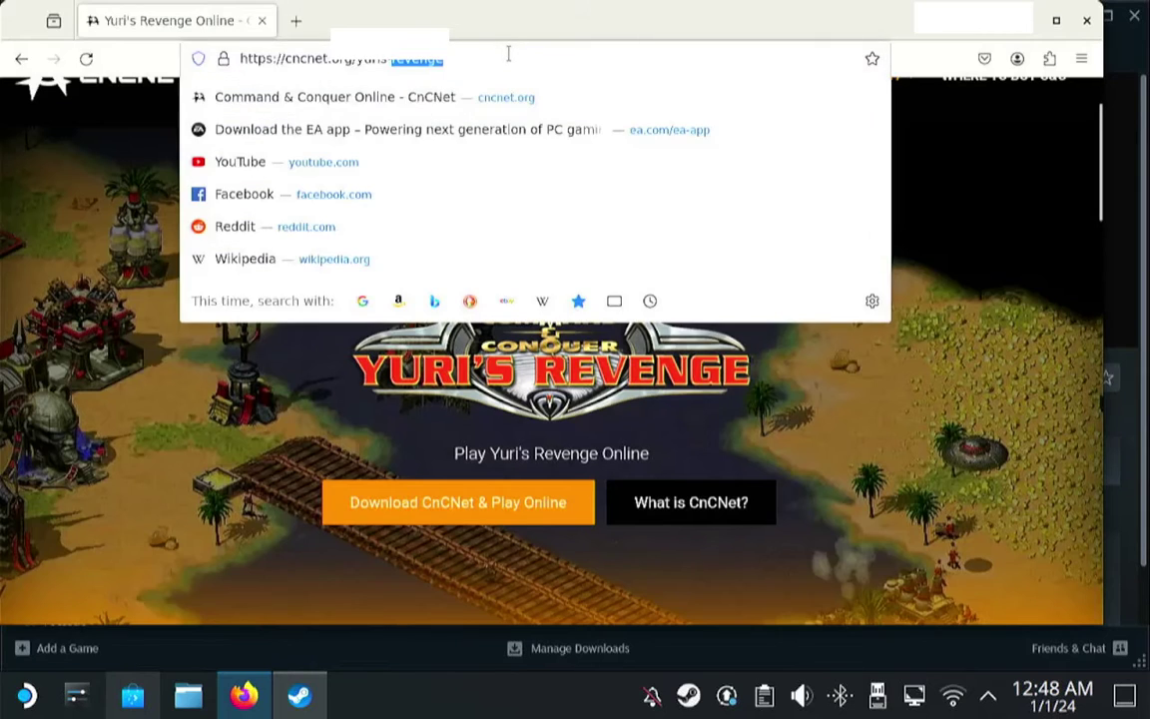
double_click(507, 55)
triple_click(506, 56)
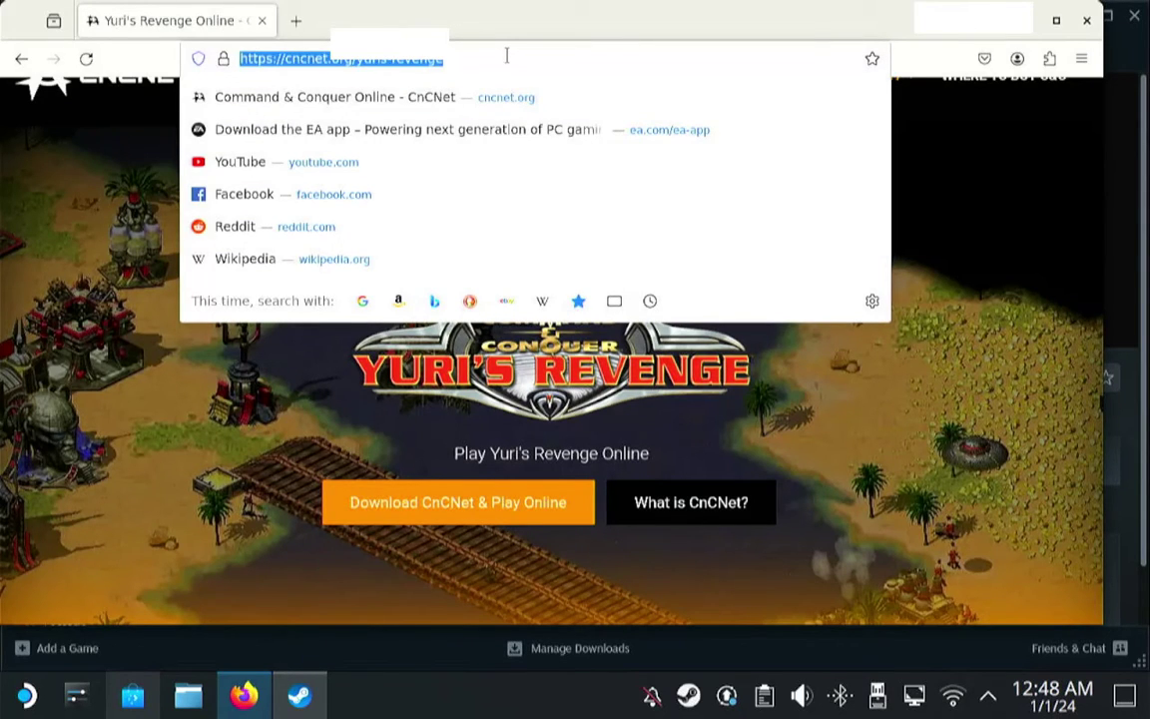
type("yuri'")
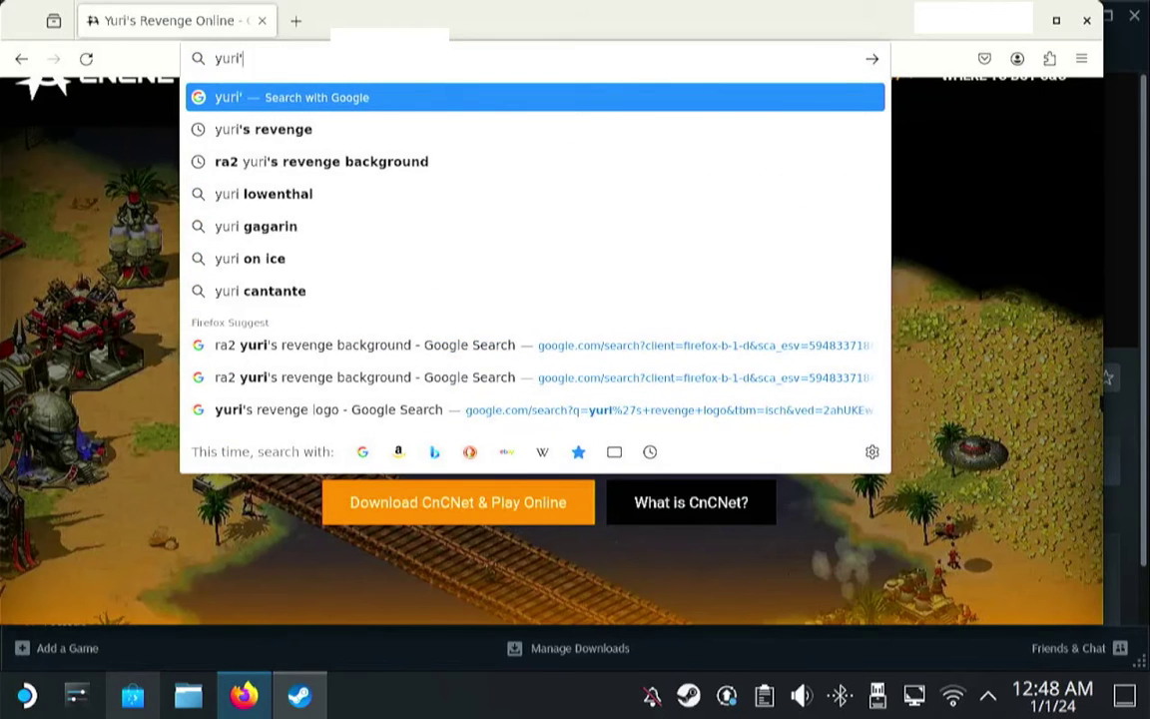
type("s revenge ")
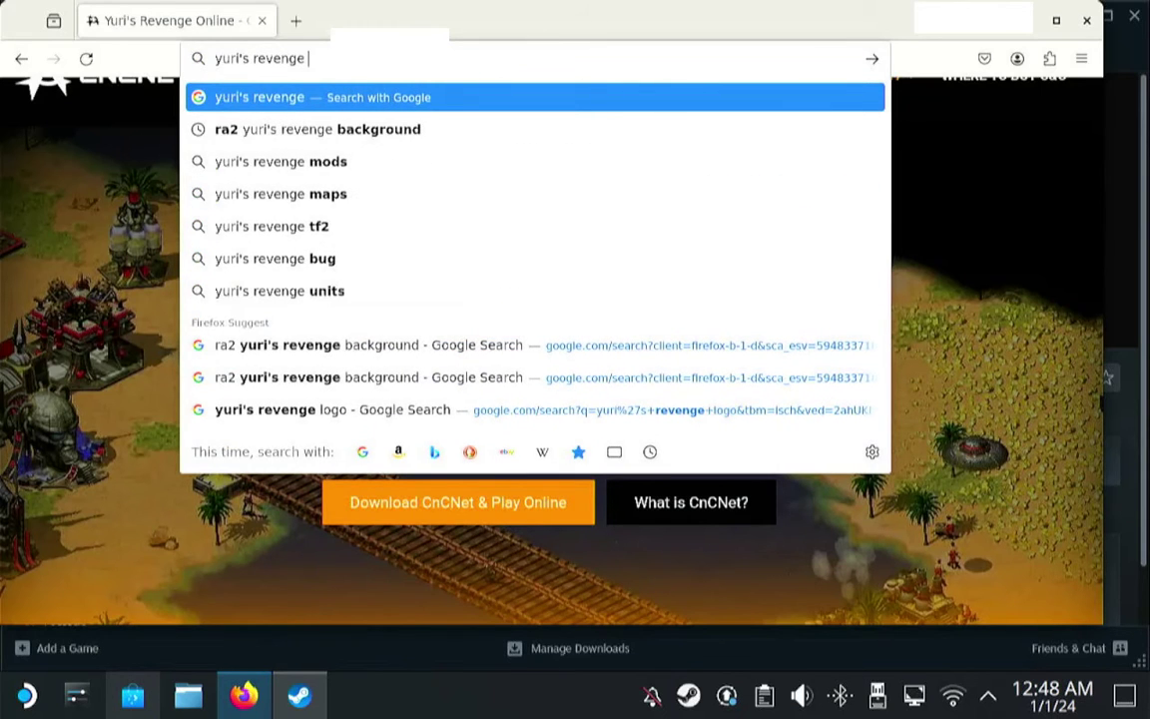
type("background")
key("Return")
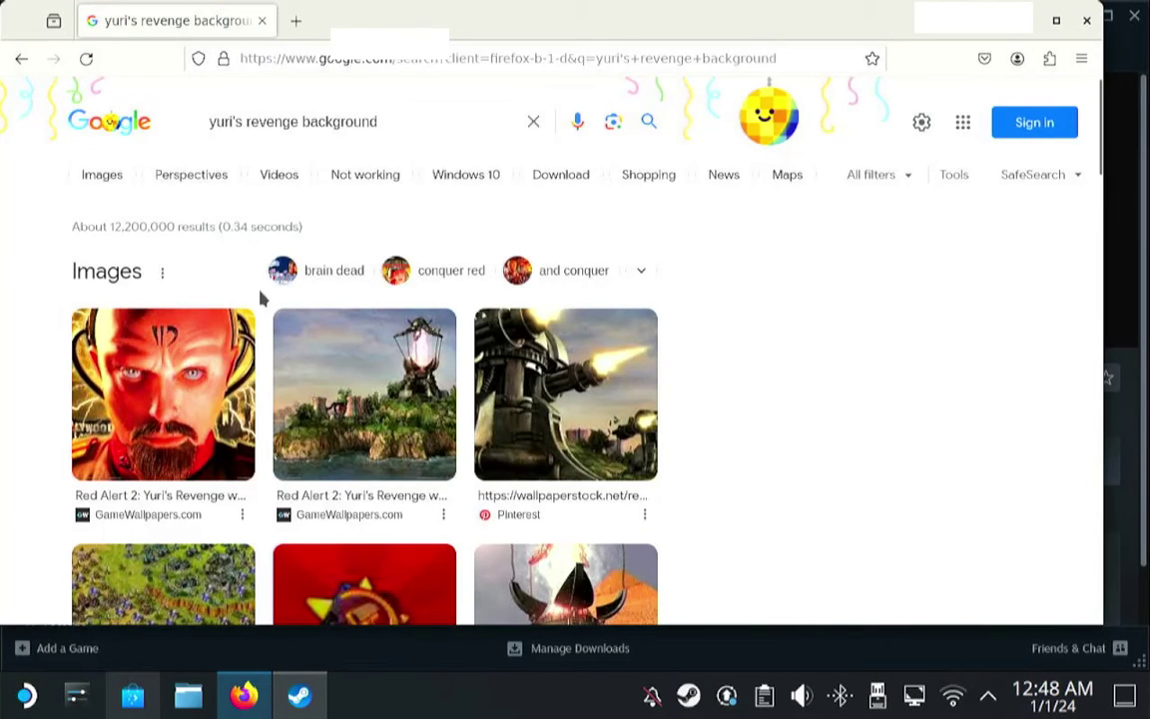
left_click(103, 176)
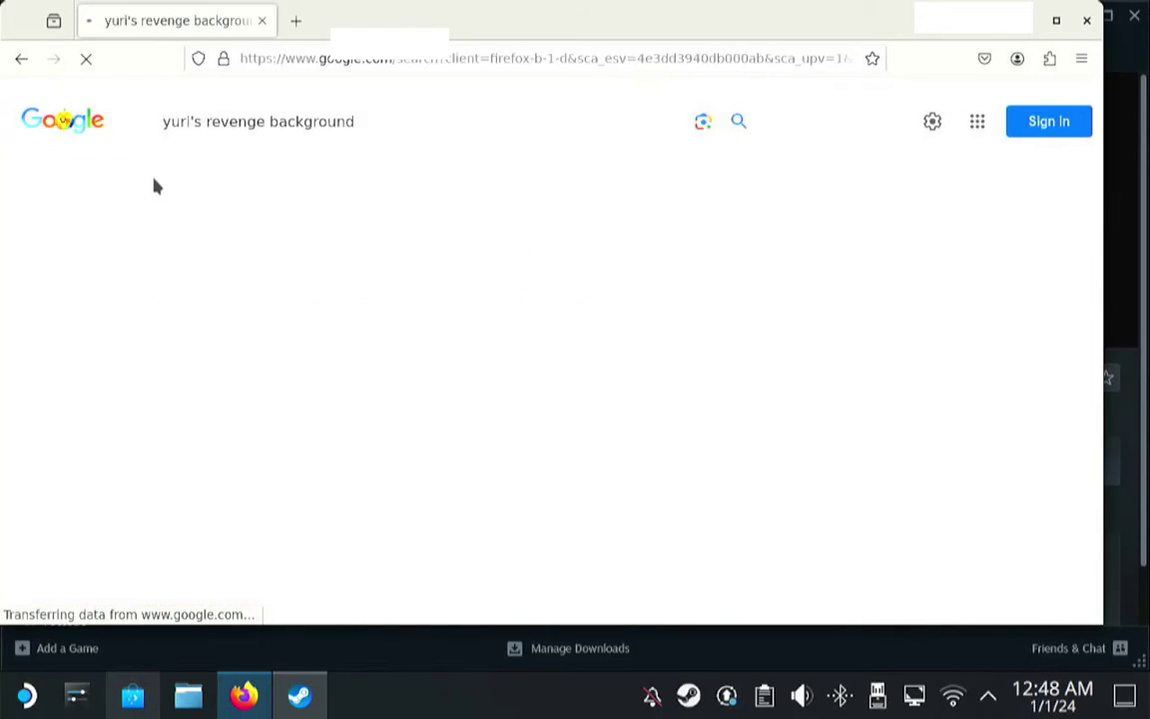
Save the island wallpaper image into Downloads via Save Image As.
scroll(559, 359, "down", 2)
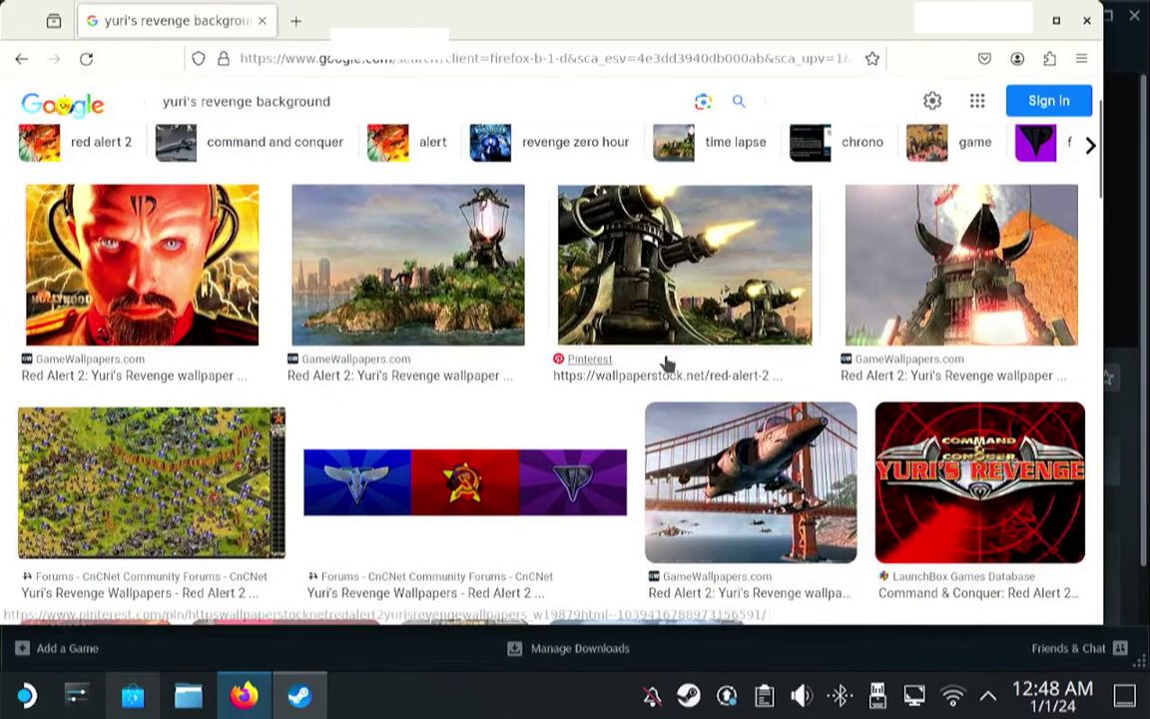
left_click(687, 275)
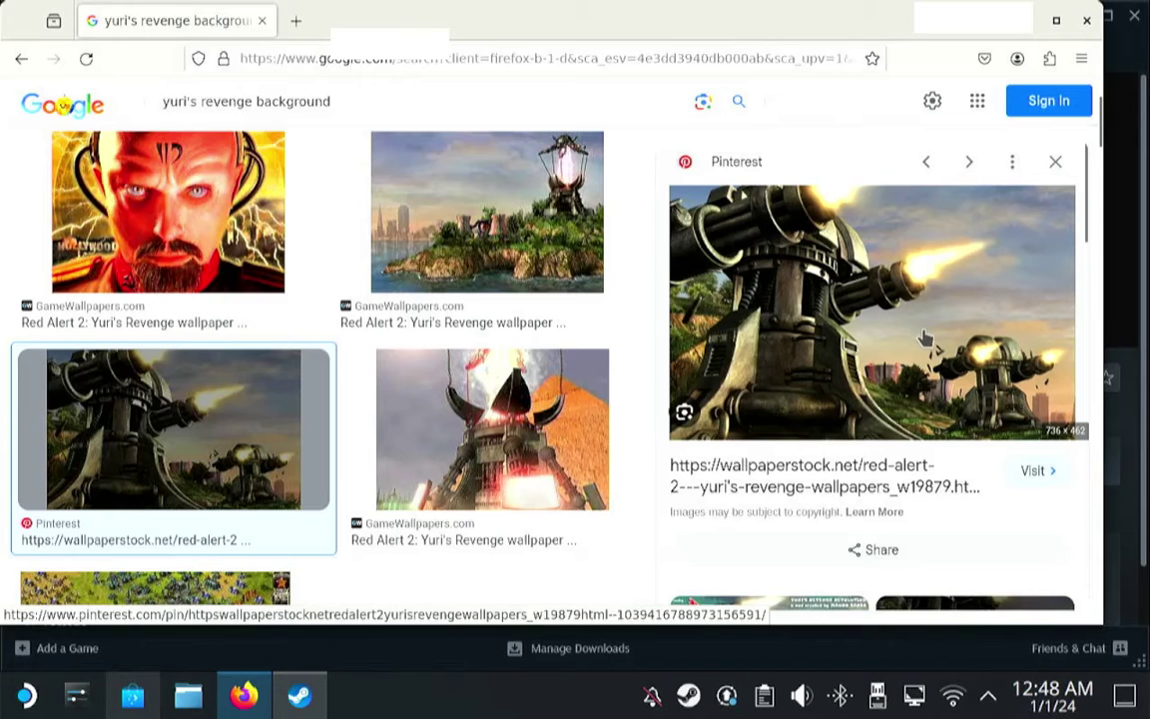
left_click(566, 240)
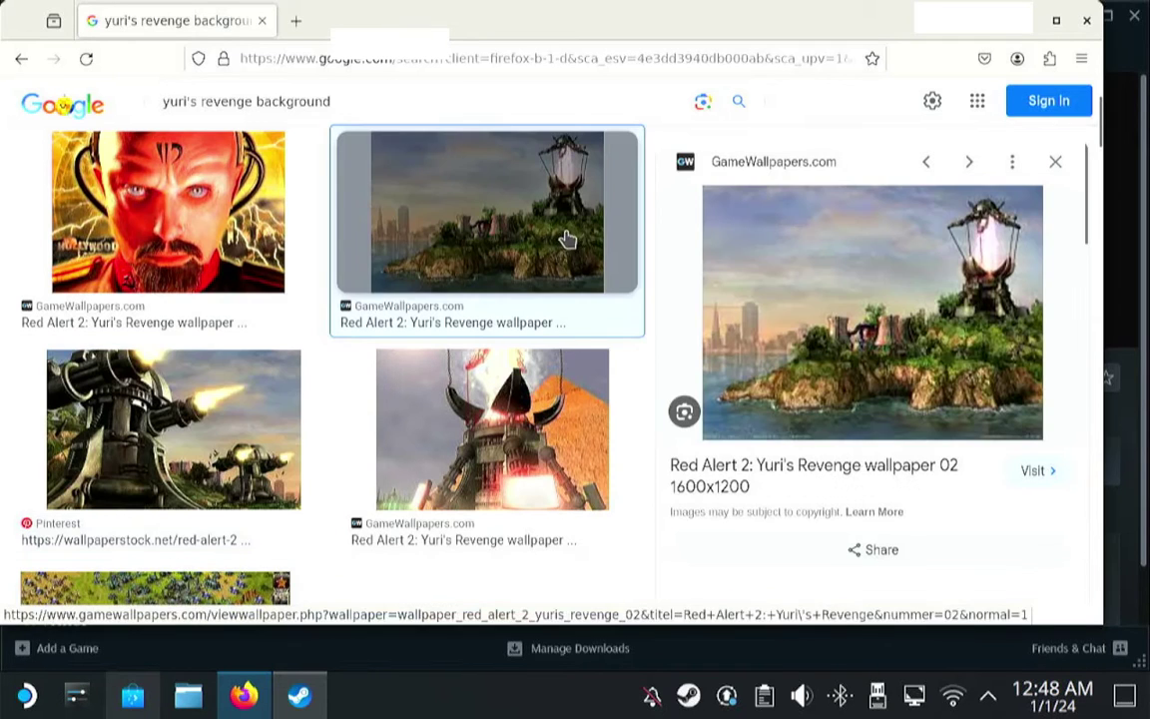
right_click(532, 231)
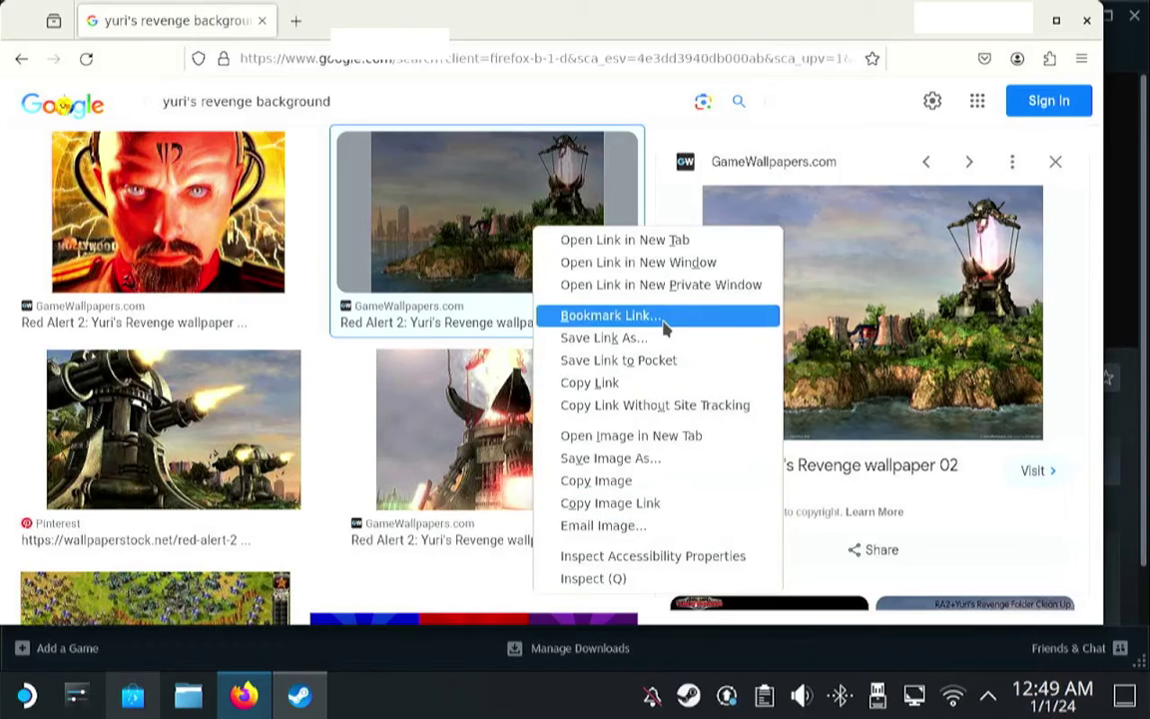
left_click(666, 461)
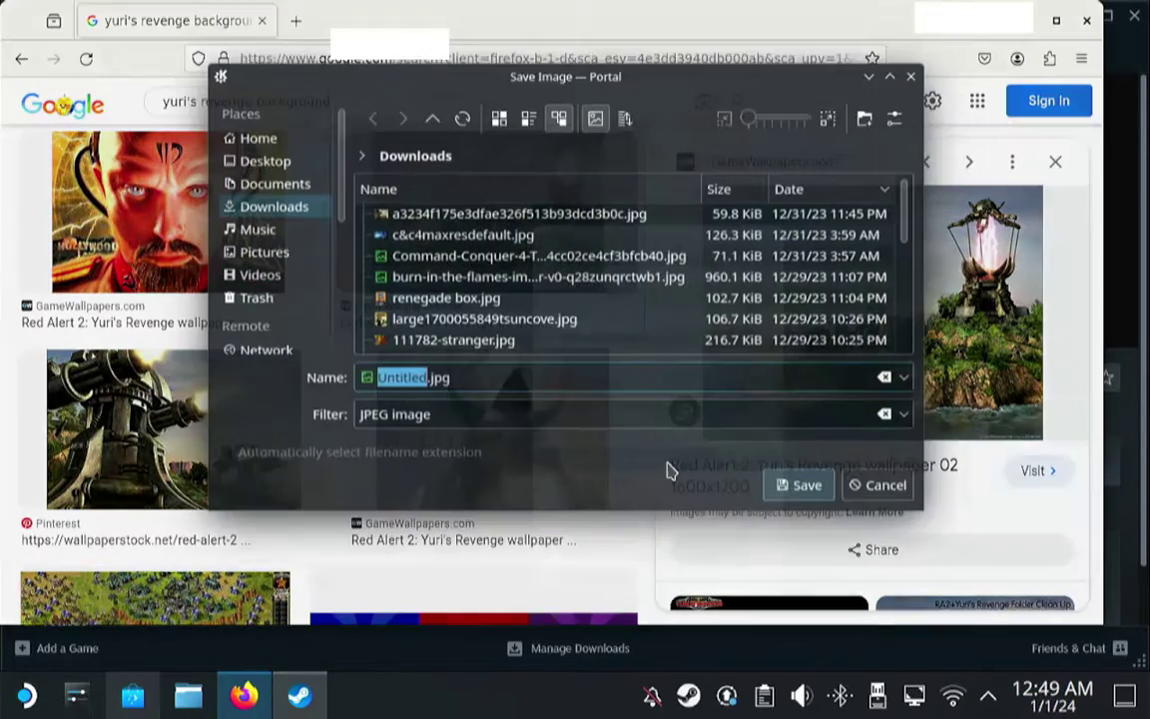
left_click(817, 492)
scroll(475, 328, "up", 3)
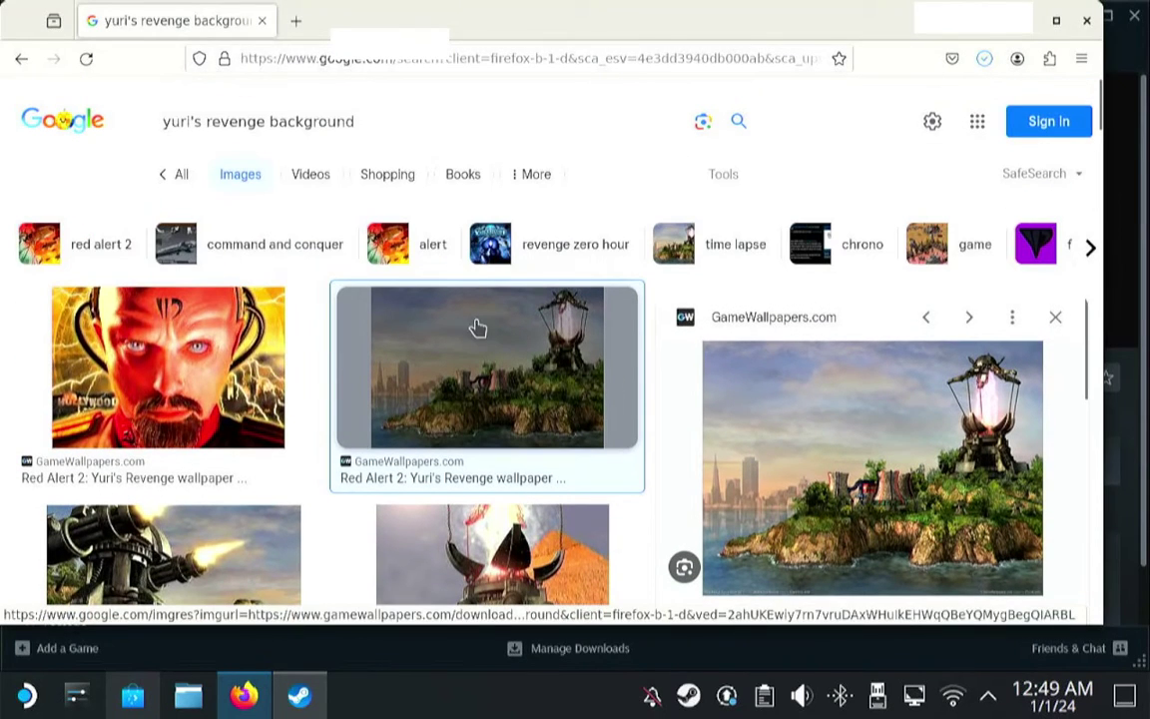
Search 'yuri's revenge boxart' and save the Red Alert 2 Plus cover into Downloads.
left_click_drag(272, 121, 427, 126)
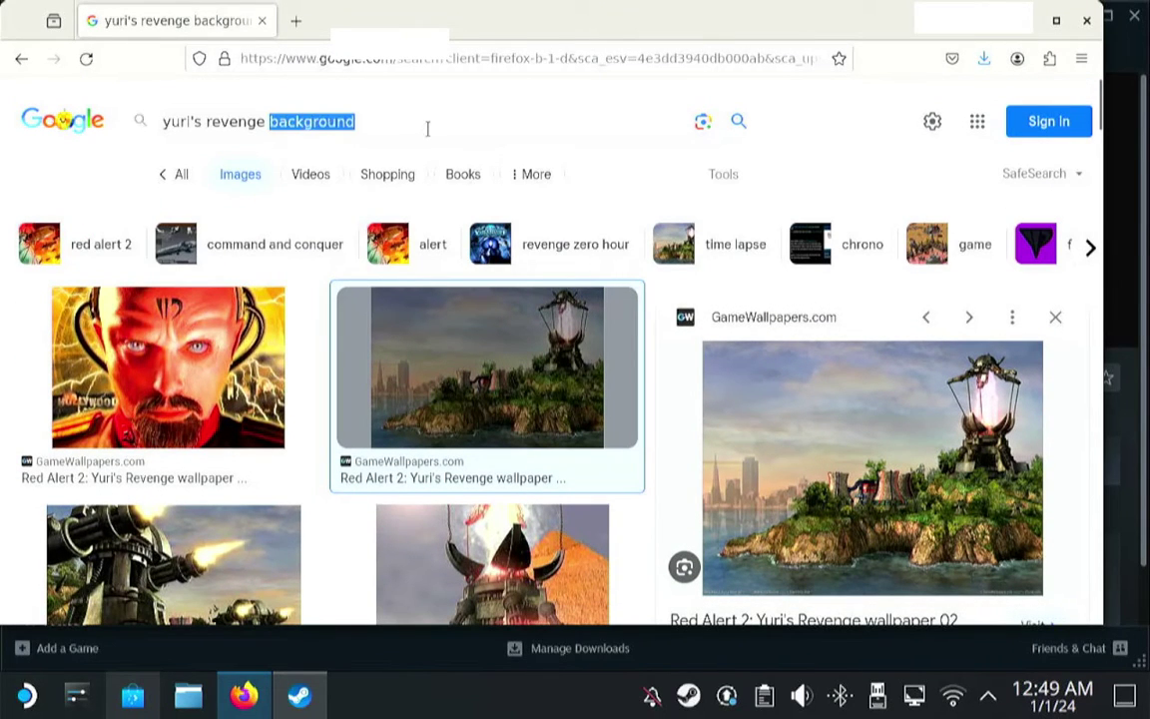
type("boxart")
key("Return")
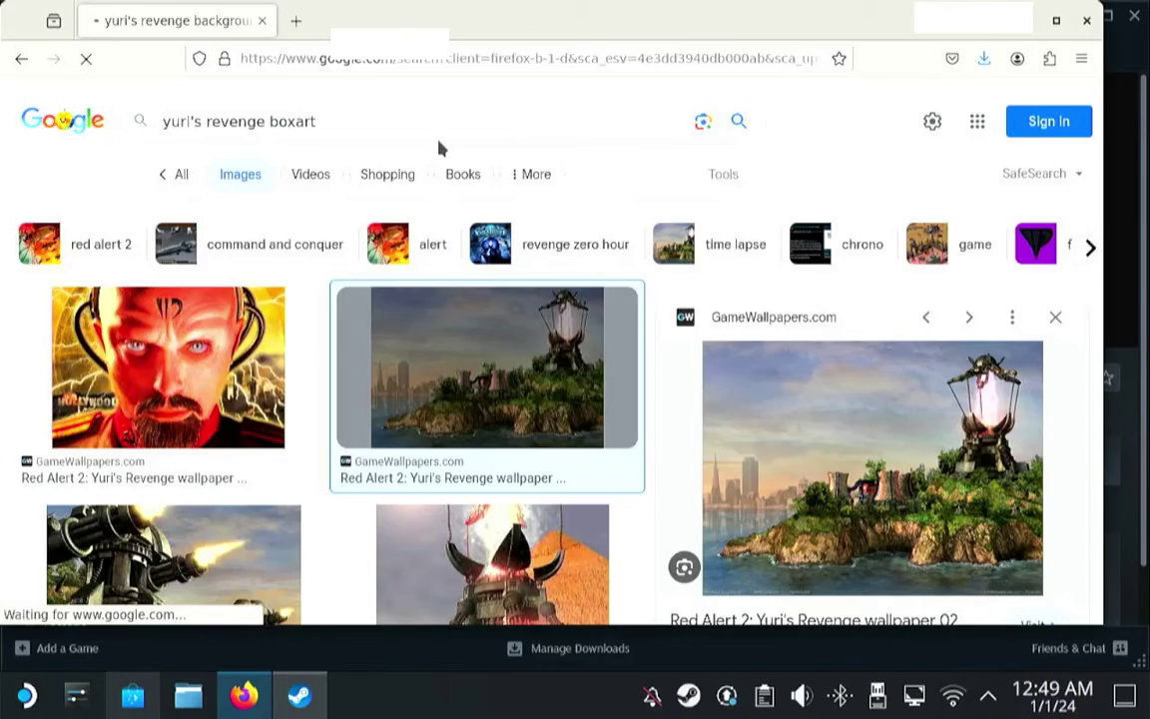
scroll(639, 394, "down", 2)
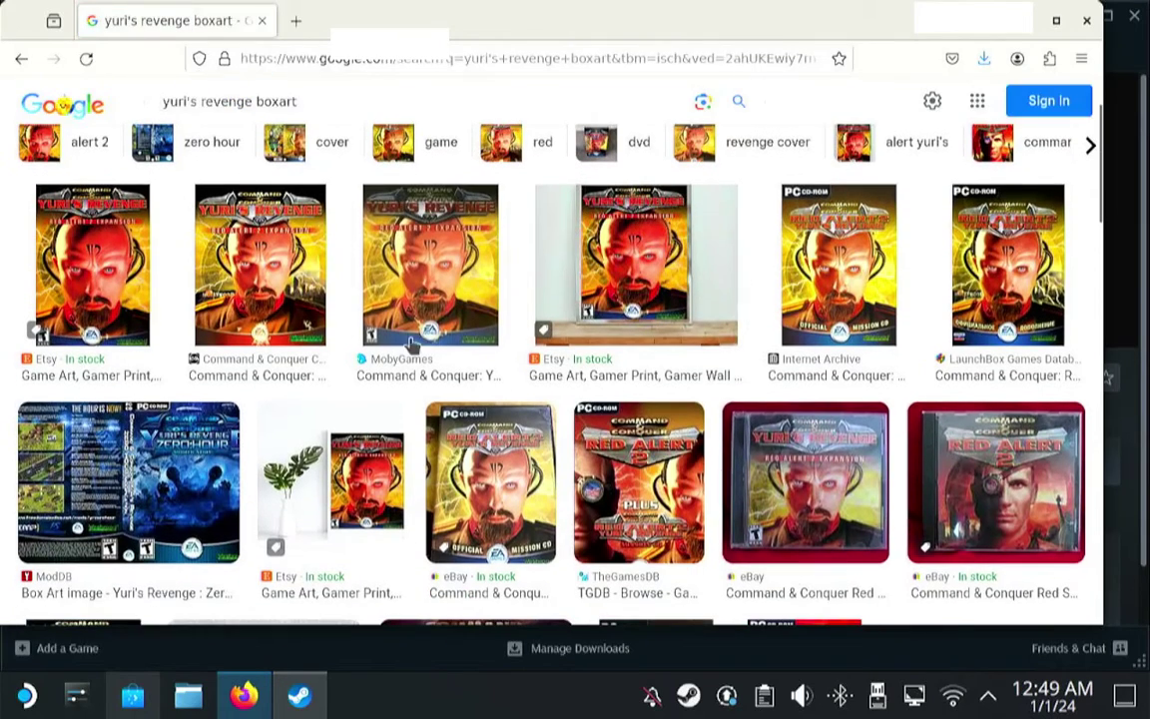
scroll(317, 344, "down", 2)
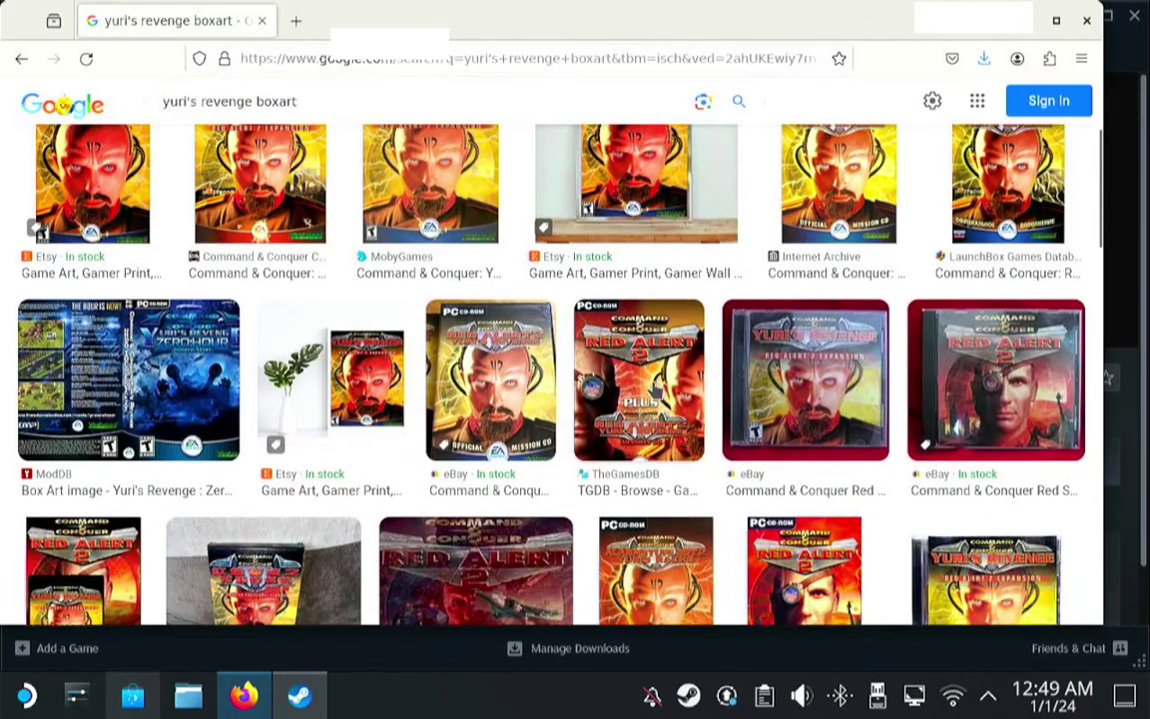
left_click(584, 349)
right_click(888, 287)
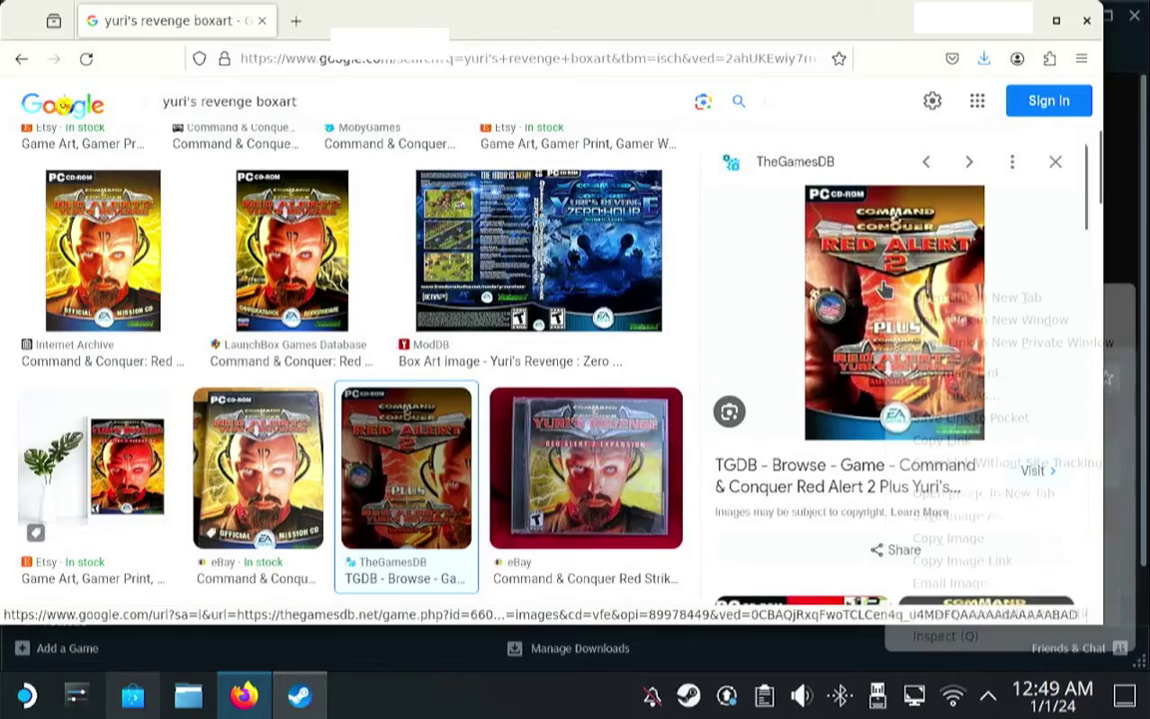
left_click(1010, 522)
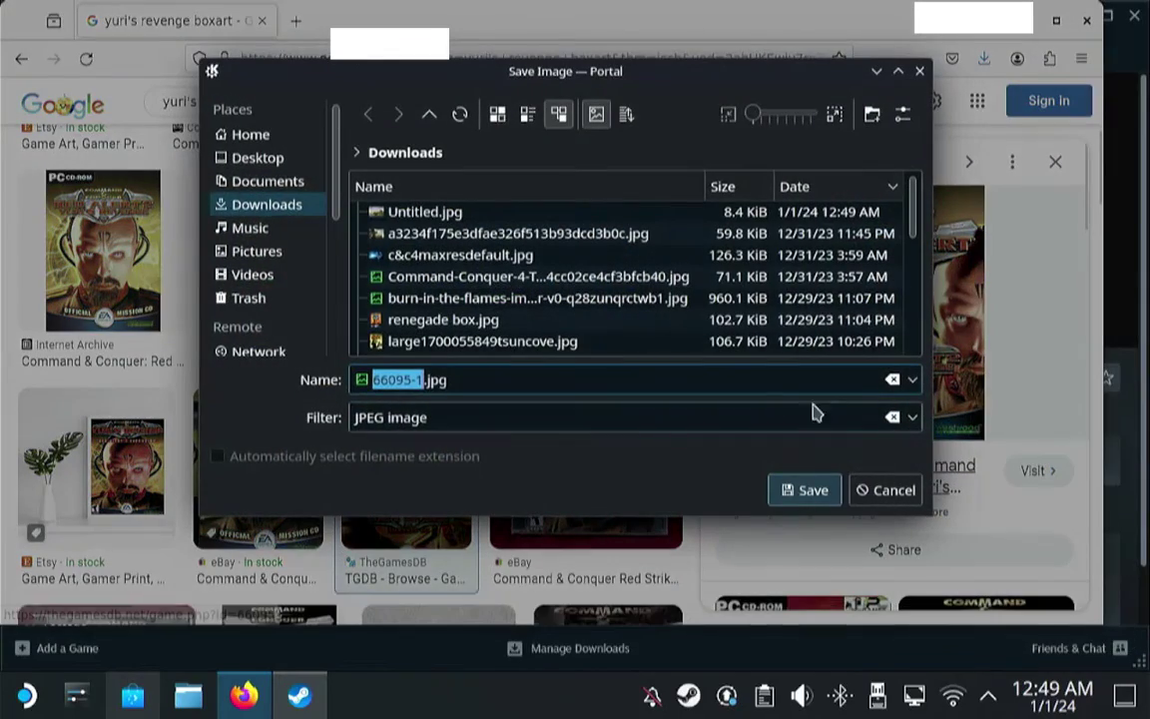
left_click(806, 493)
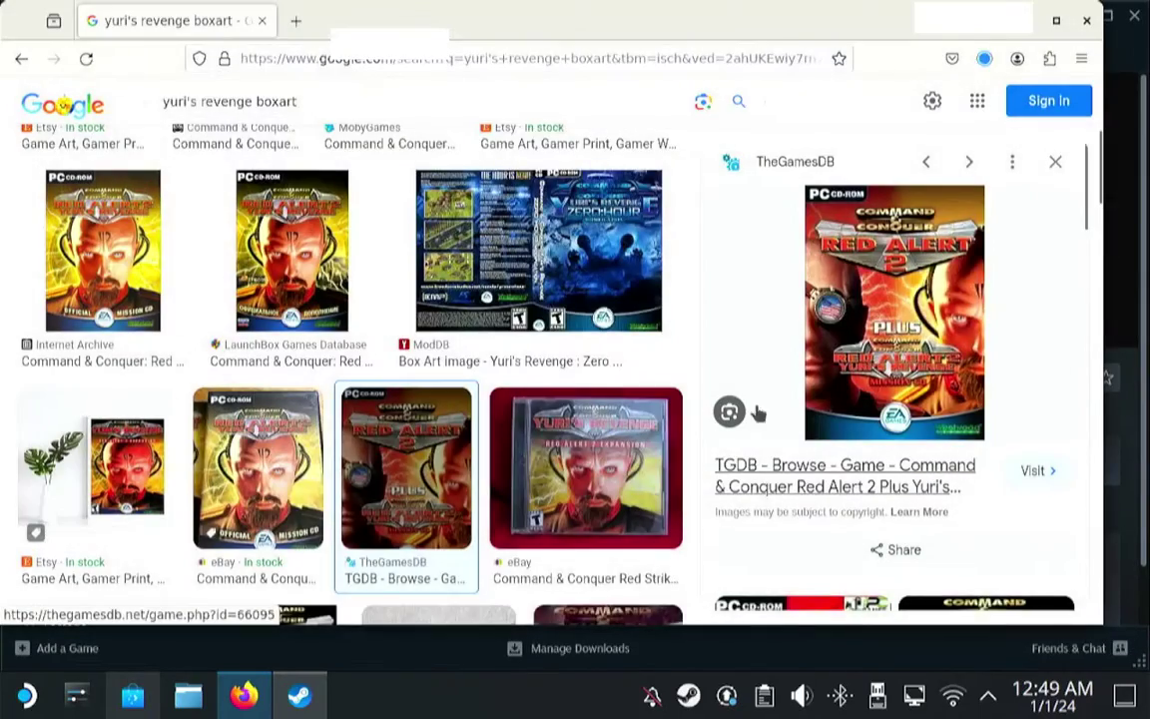
scroll(757, 410, "up", 3)
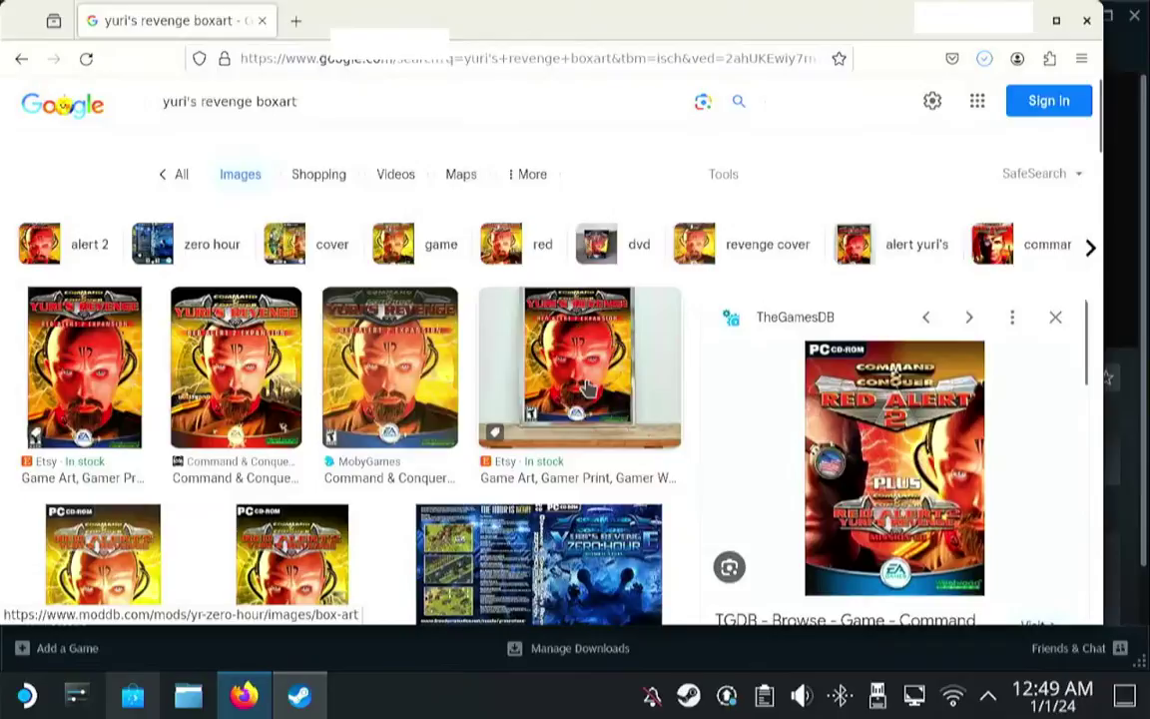
Search 'yuri's revenge logo png' and save the Red Alert 2 Yuri's Revenge logo into Downloads.
triple_click(382, 126)
left_click(270, 121)
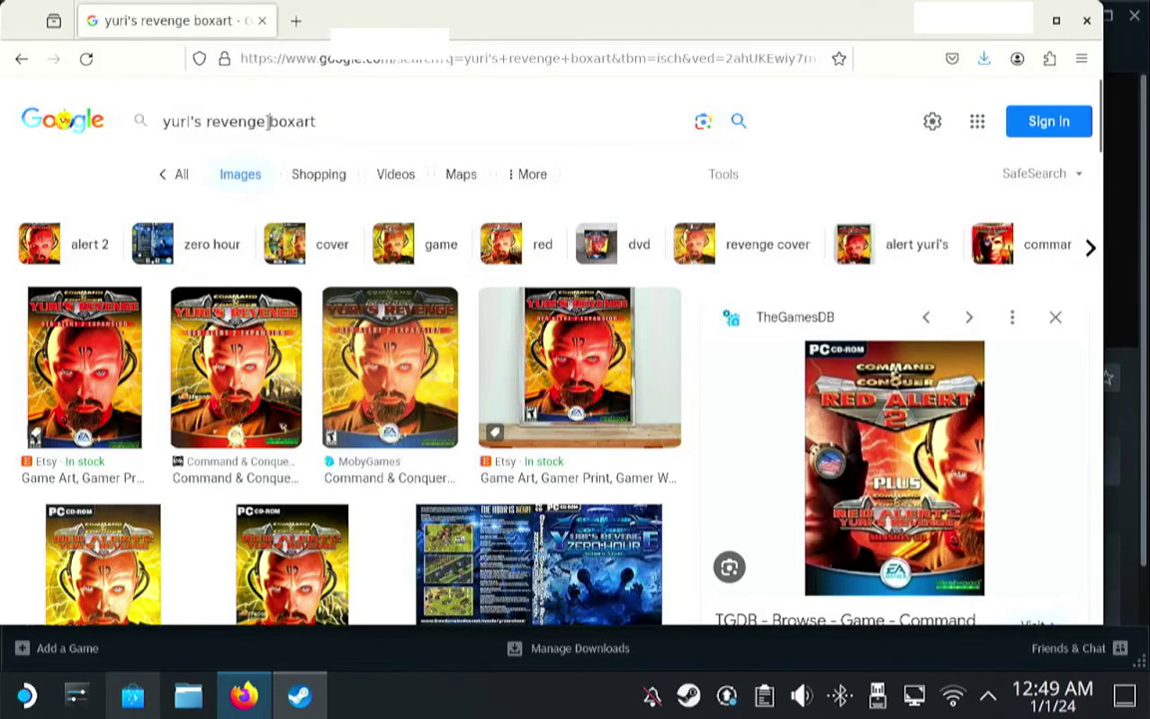
left_click_drag(270, 121, 358, 128)
type("logo png")
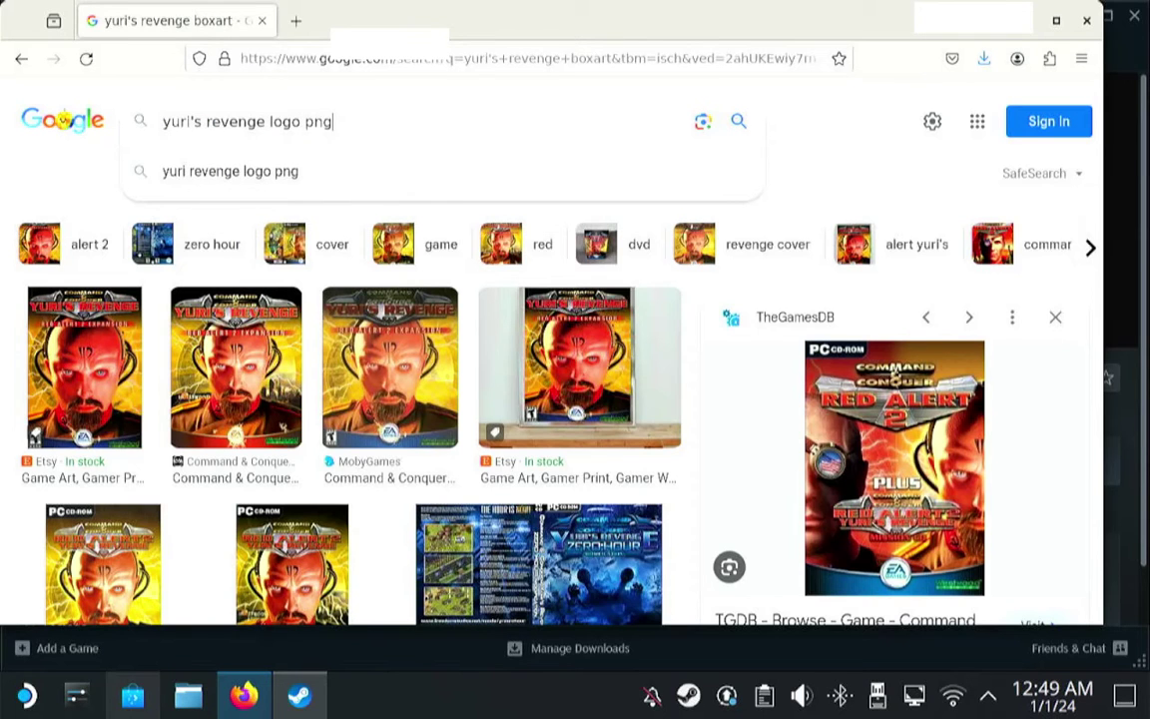
key("Return")
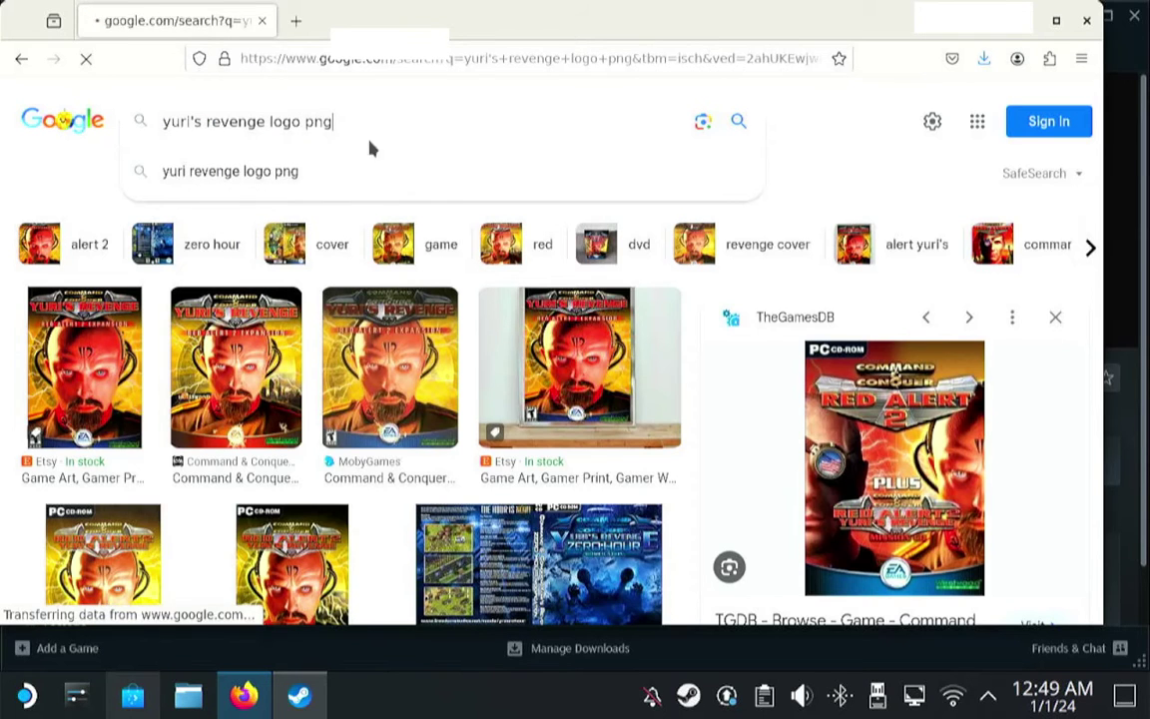
left_click(552, 359)
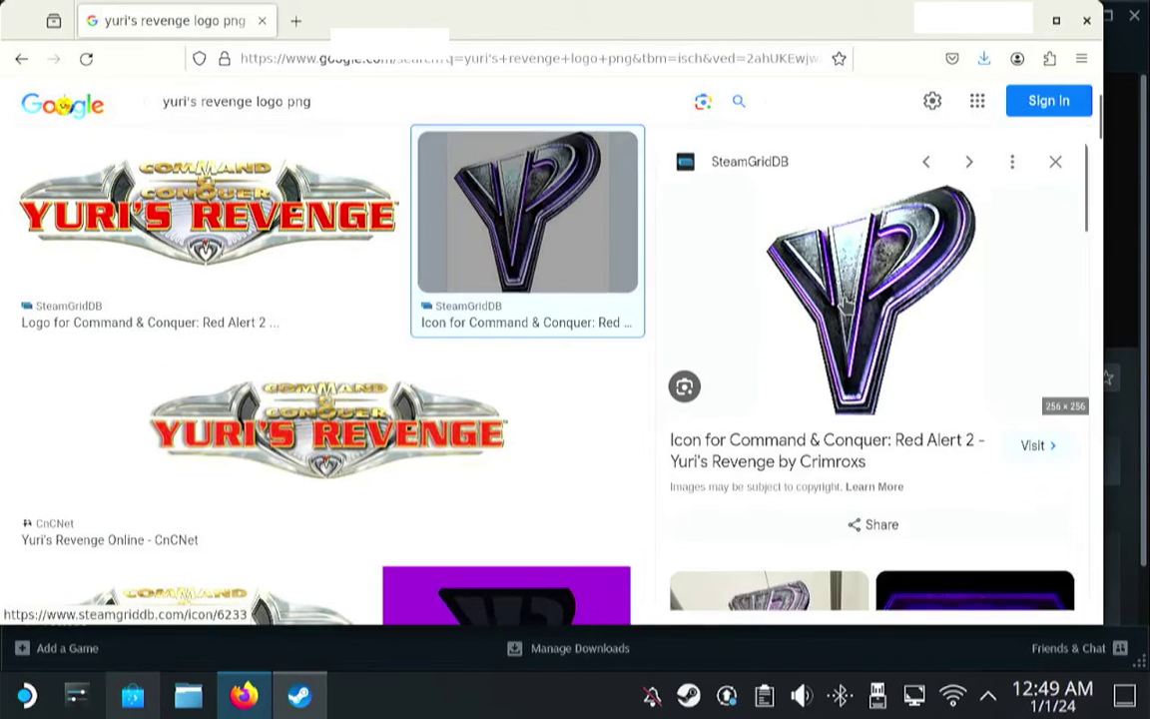
left_click(625, 283)
left_click(613, 388)
left_click(249, 274)
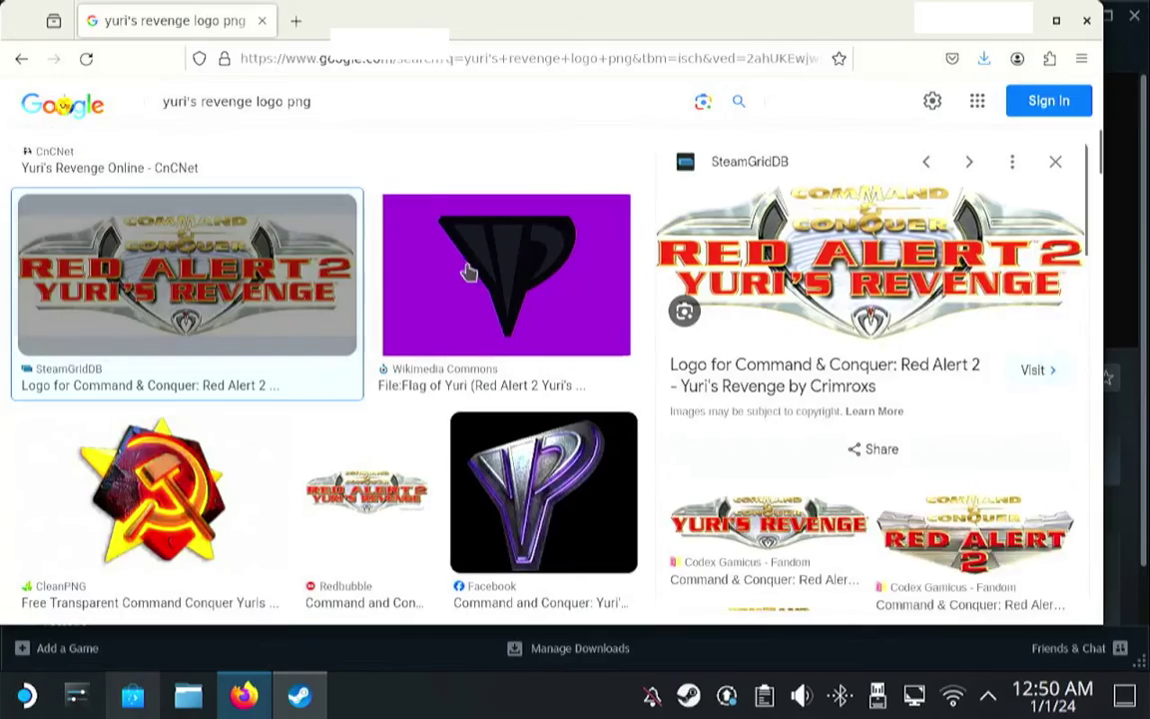
right_click(844, 258)
left_click(948, 489)
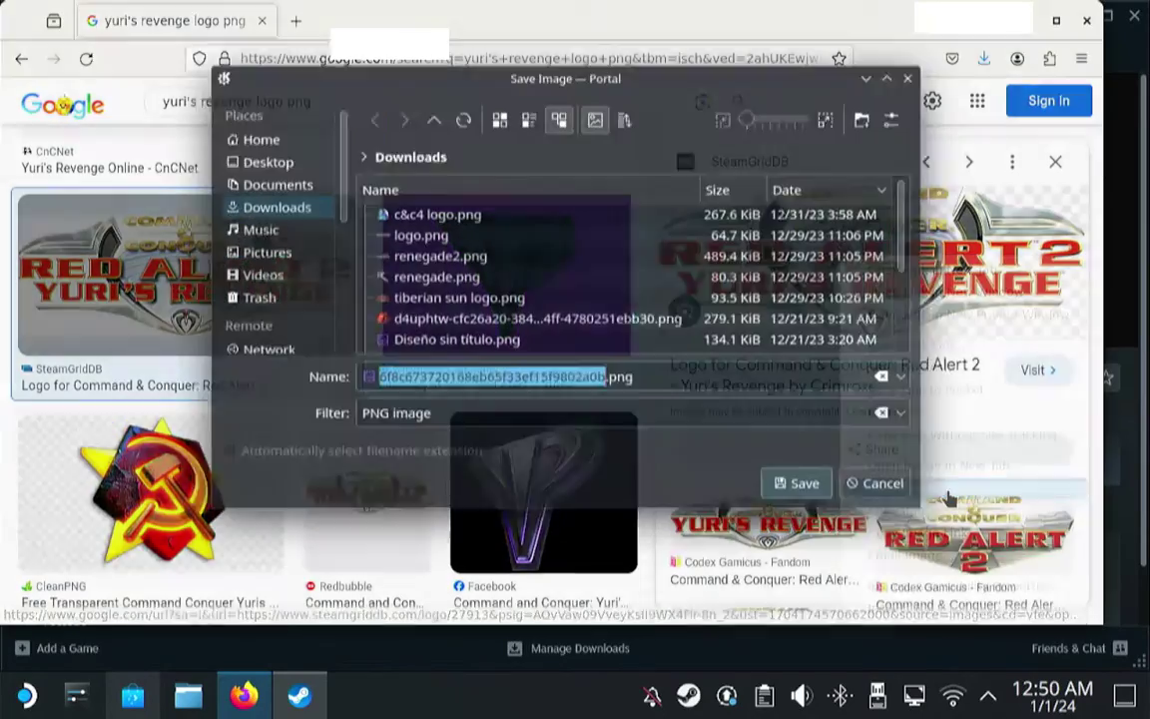
left_click(810, 488)
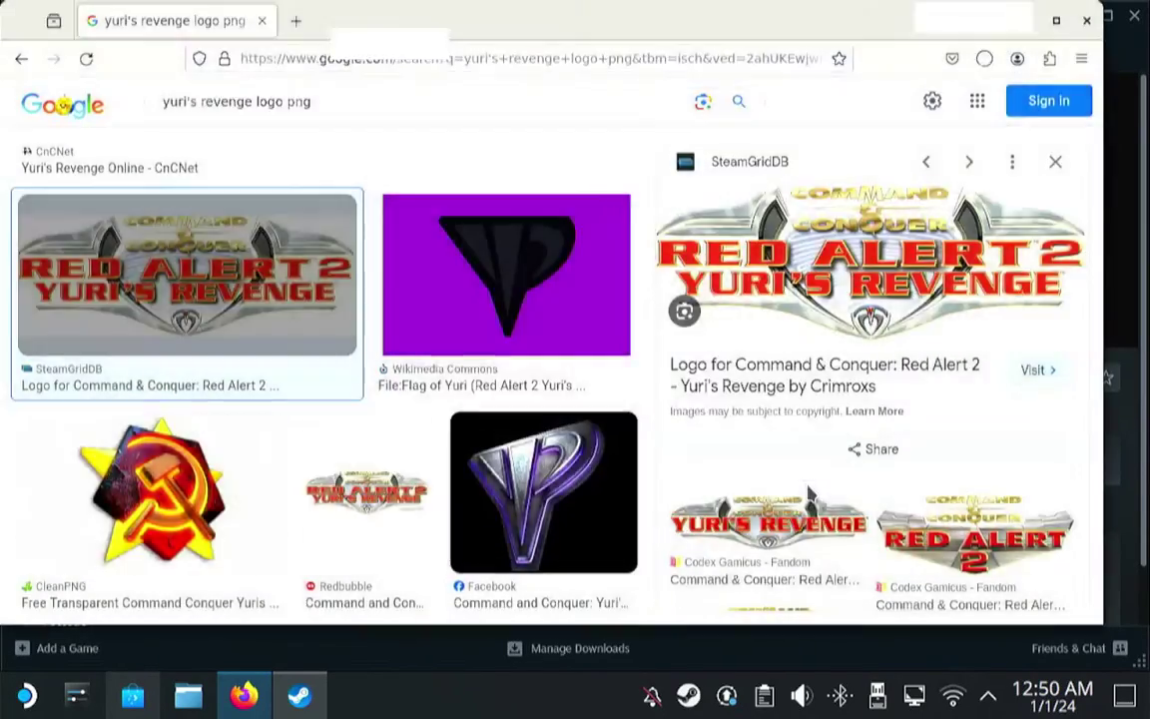
Close Firefox and set Untitled.jpg as the shortcut's custom background in Steam.
left_click(1087, 20)
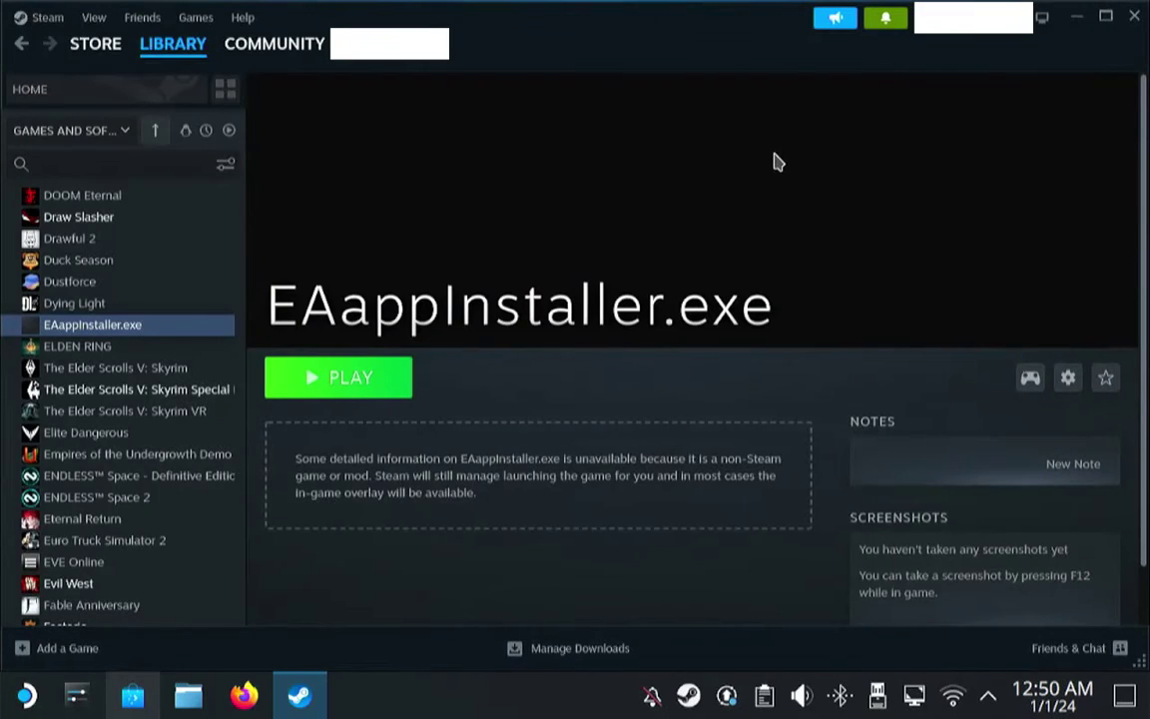
right_click(626, 148)
left_click(765, 166)
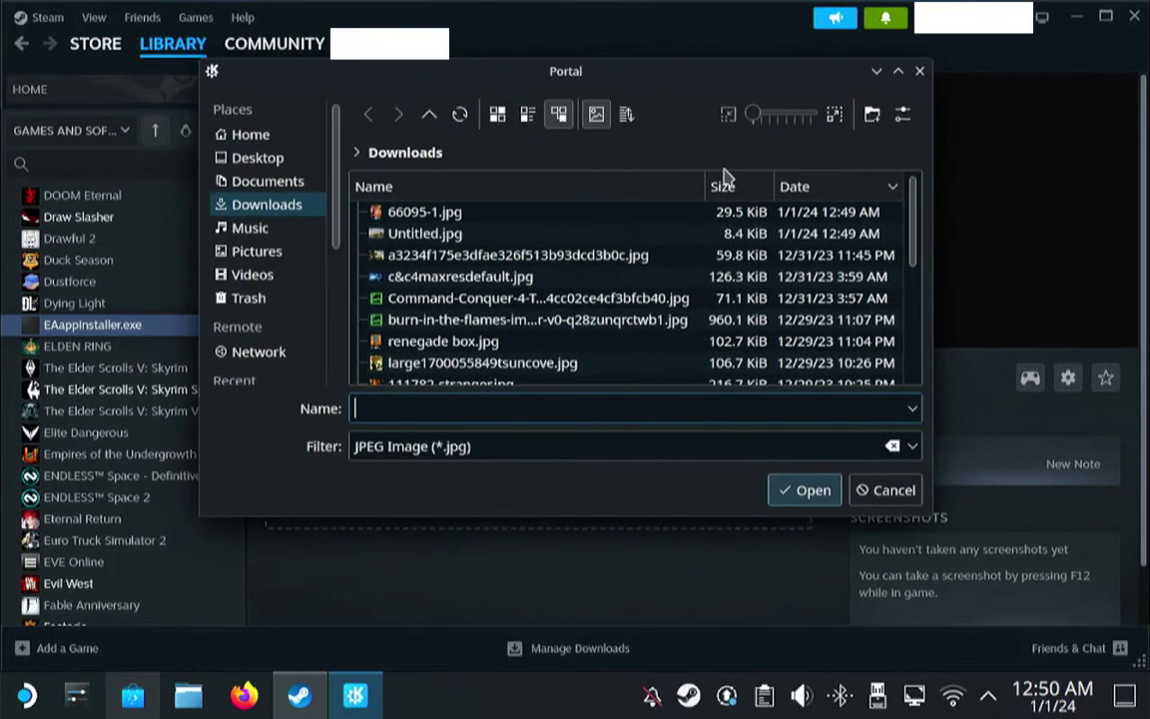
double_click(461, 235)
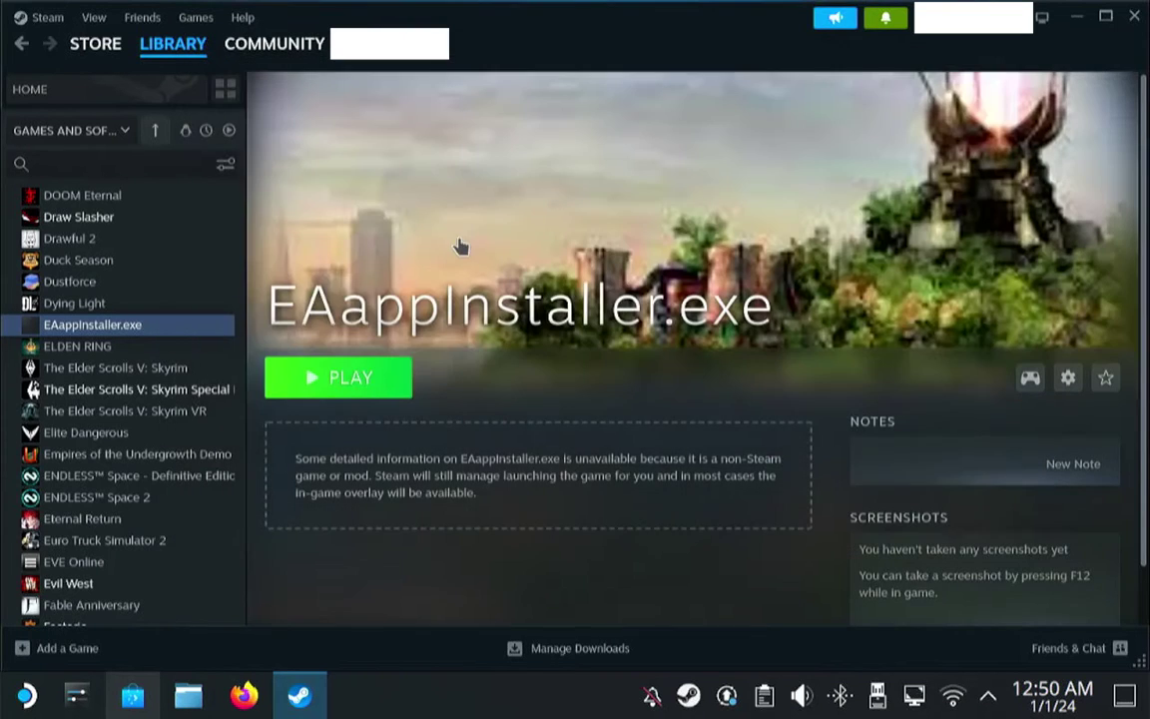
Set the downloaded PNG as the custom logo, using the All Files filter.
right_click(624, 165)
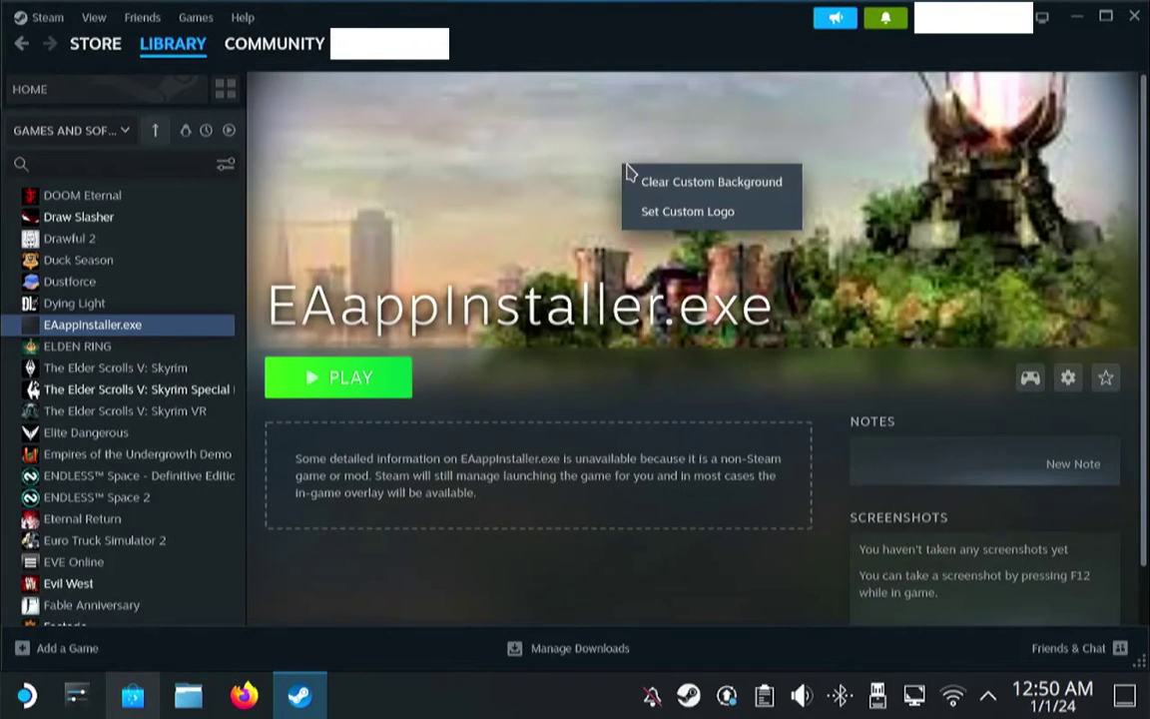
left_click(725, 213)
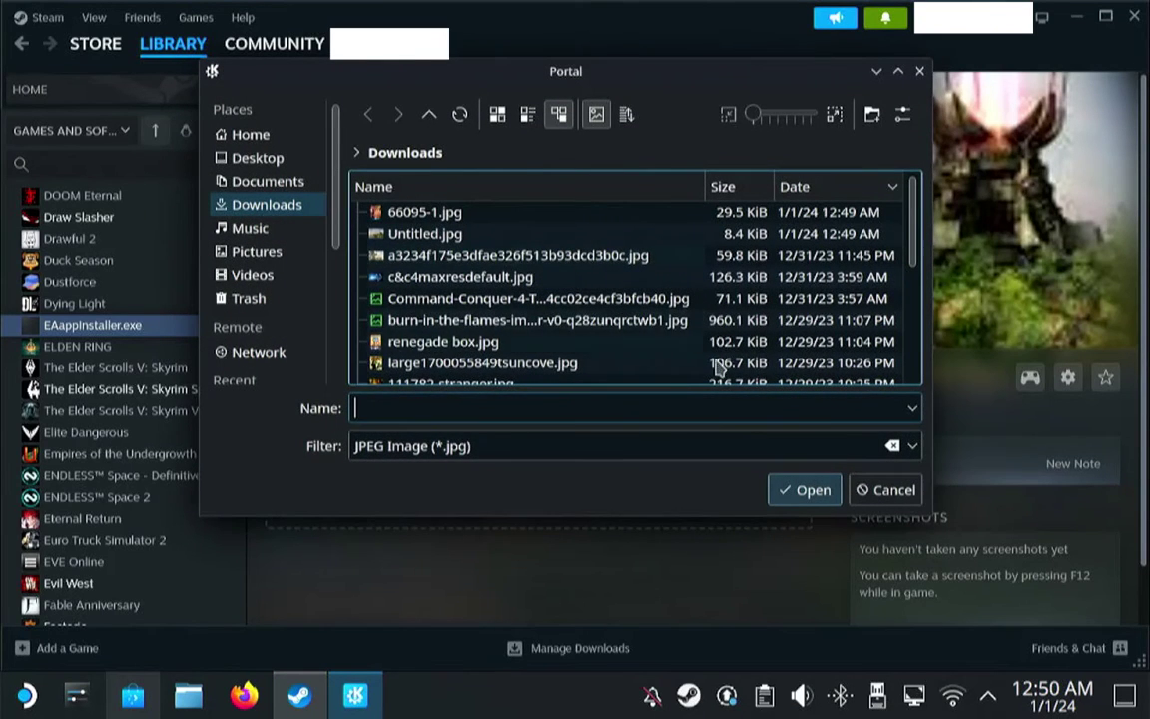
left_click(912, 448)
left_click(418, 556)
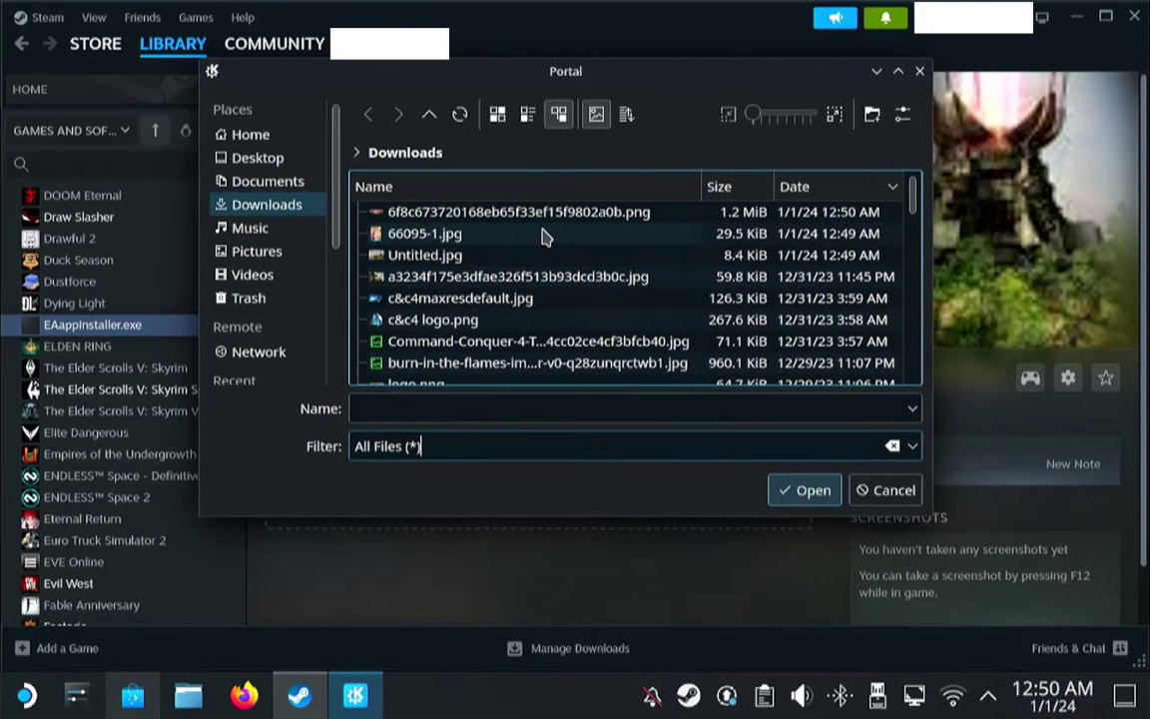
double_click(483, 213)
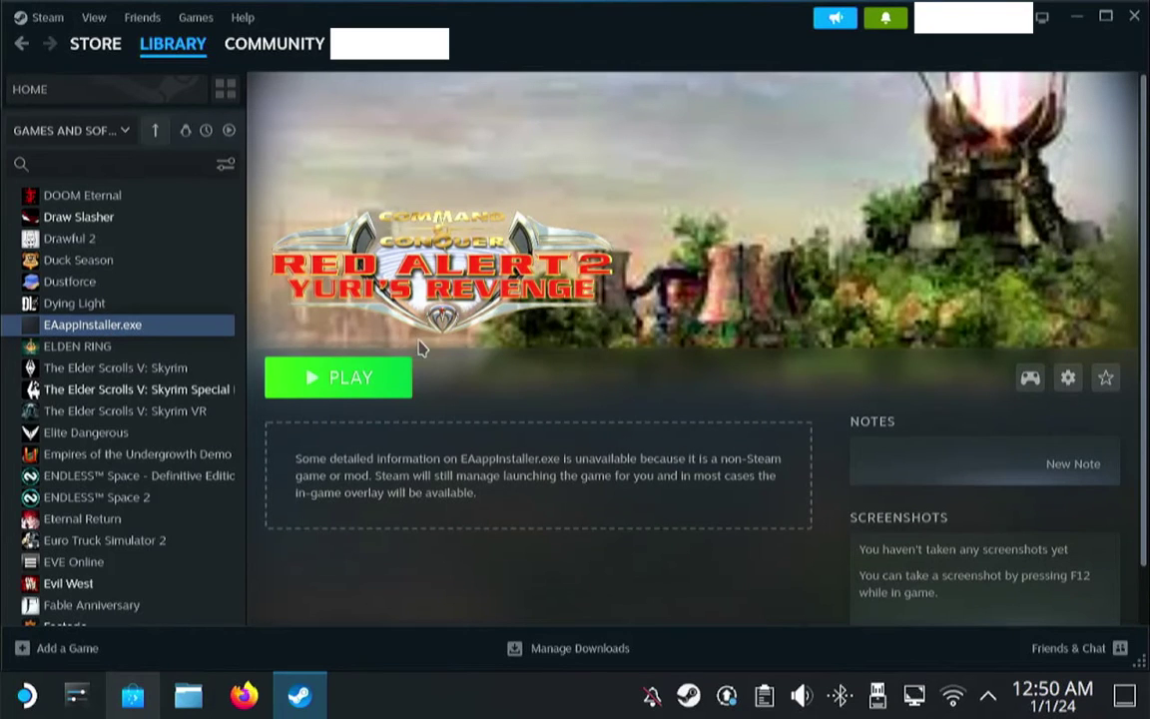
In the shortcut's properties, set the downloaded PNG as its icon.
left_click(1067, 379)
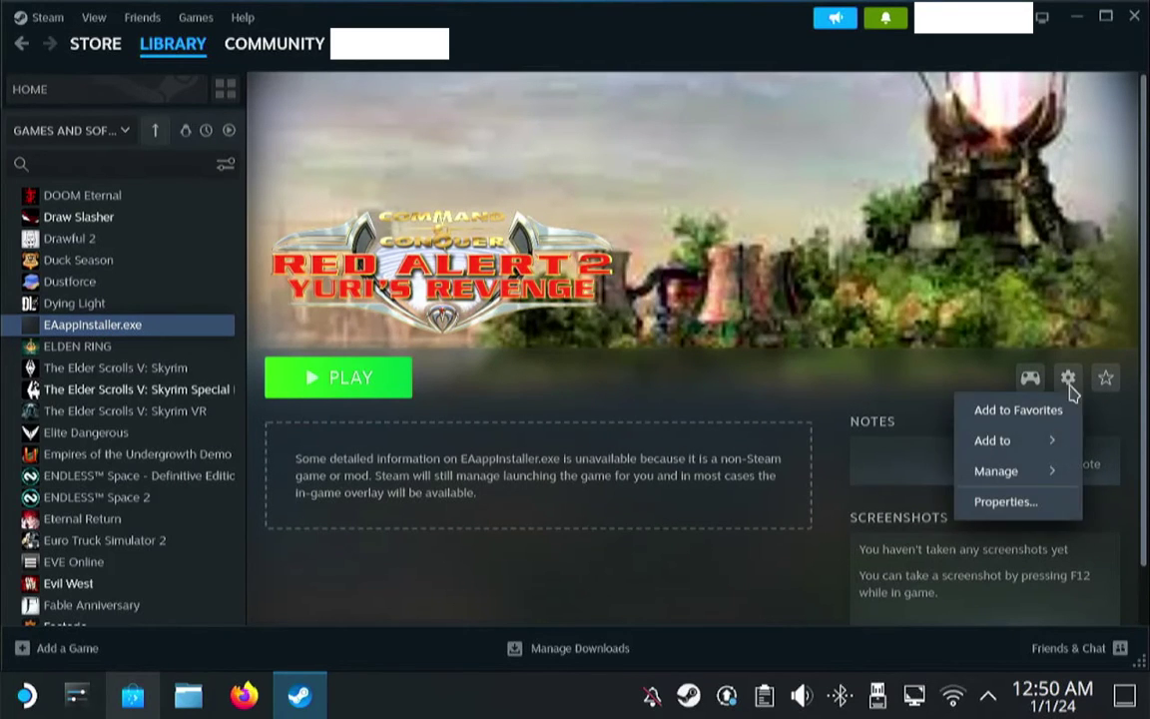
left_click(1019, 516)
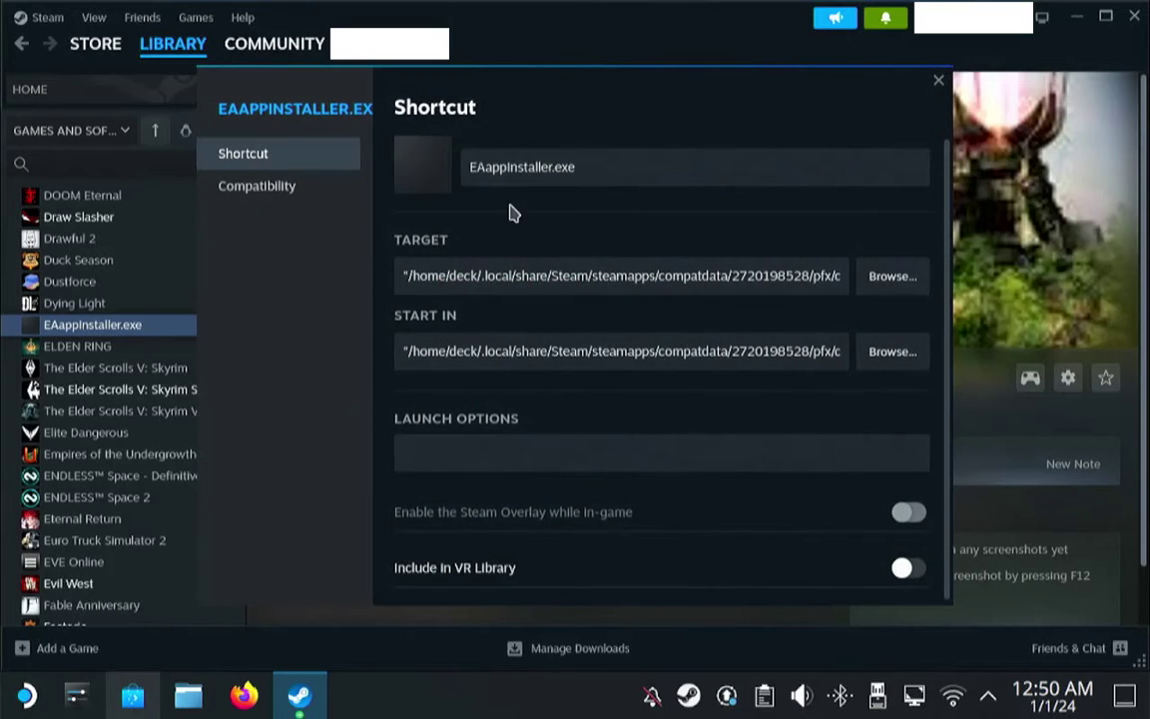
left_click(417, 177)
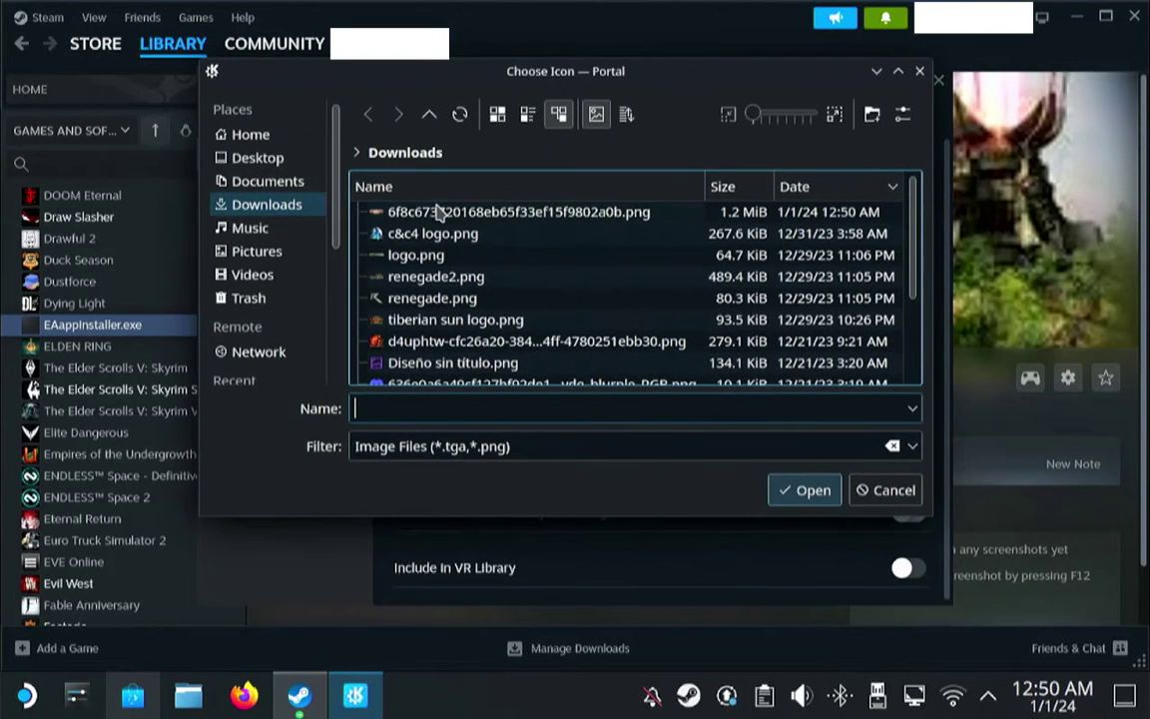
left_click(443, 216)
double_click(444, 215)
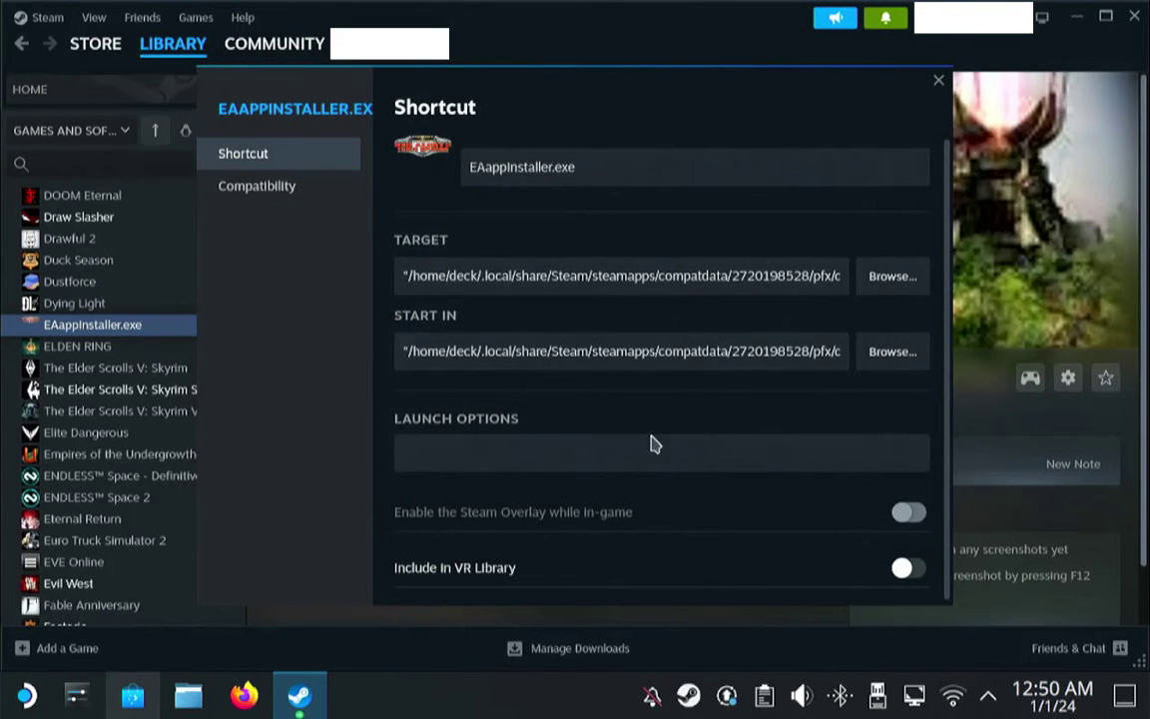
Rename the shortcut to 'Yuri's' and close the properties.
left_click_drag(680, 154, 411, 143)
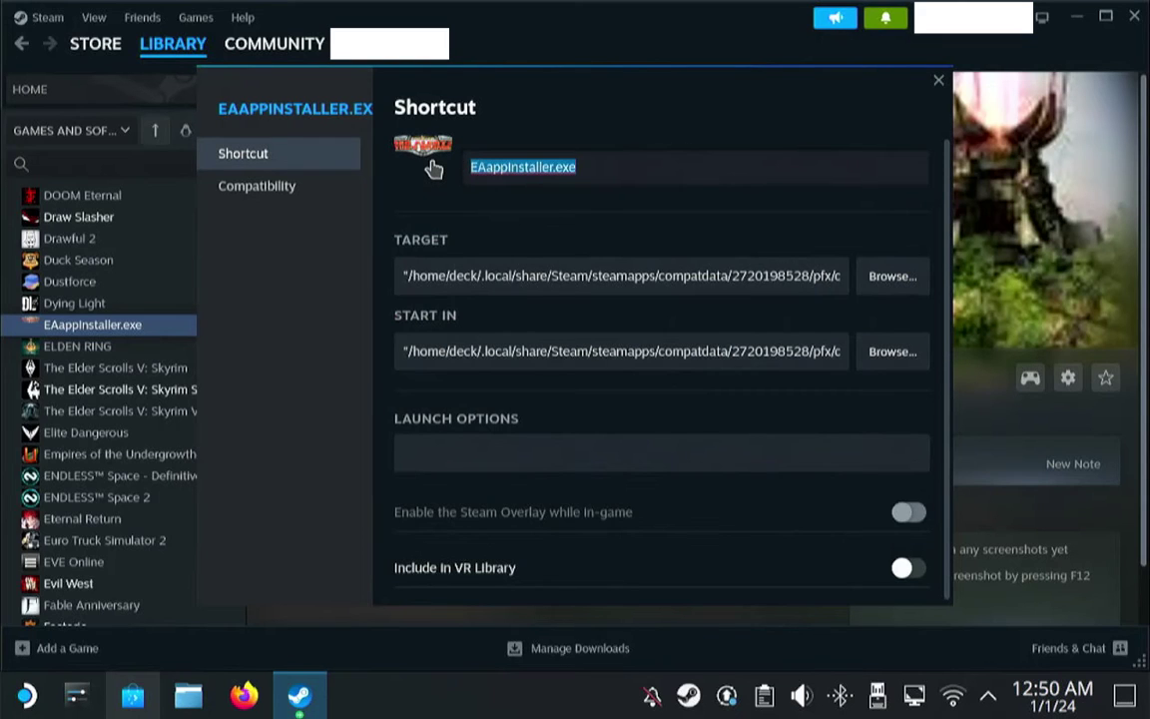
type("Yuri's")
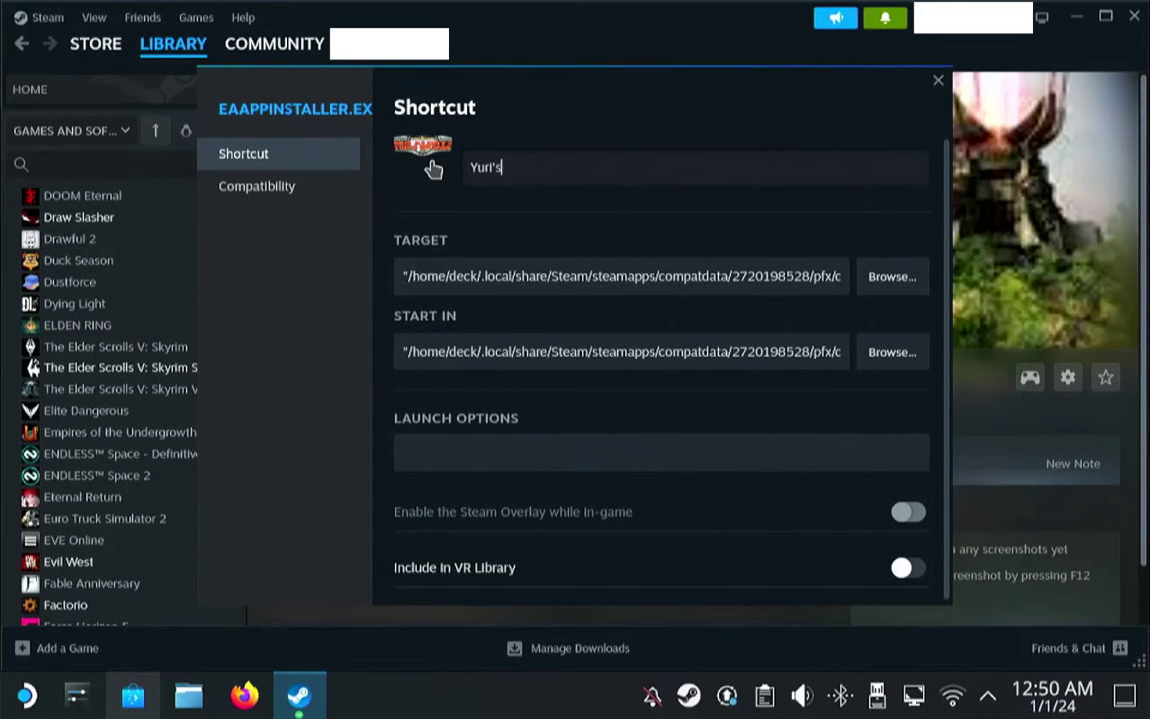
left_click(938, 80)
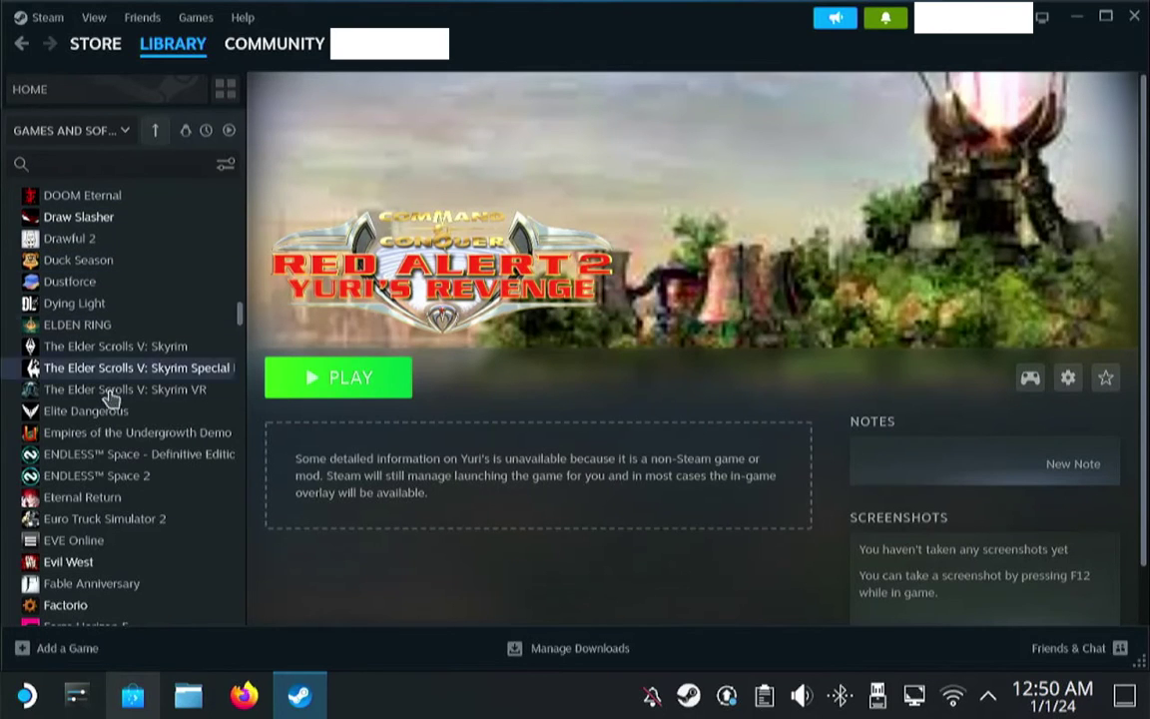
Go to Library Home and scroll the All Games shelf to the coverless Yuri's card.
left_click_drag(240, 315, 256, 646)
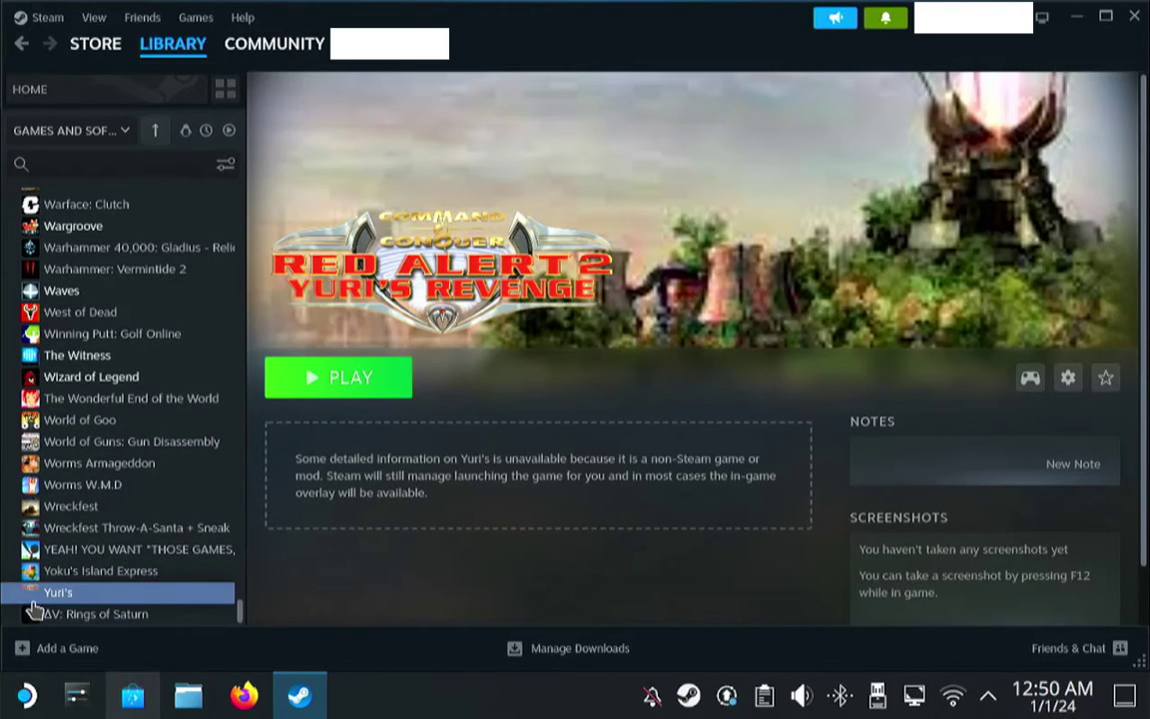
mouse_move(178, 45)
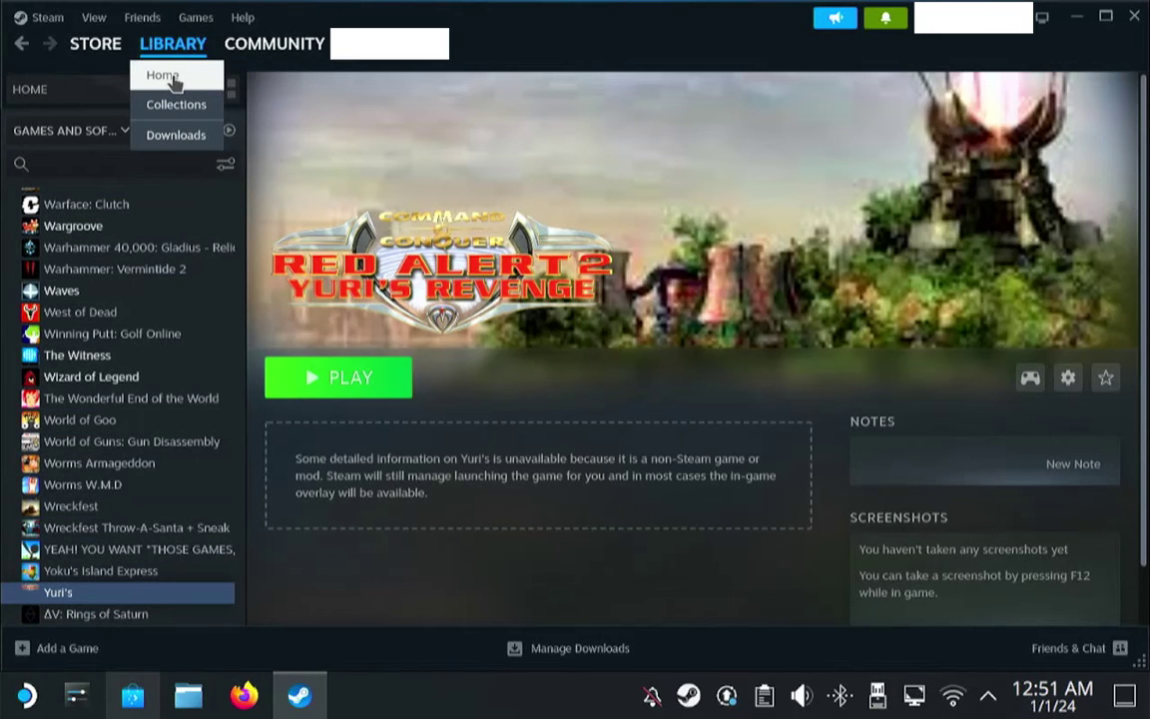
left_click(163, 76)
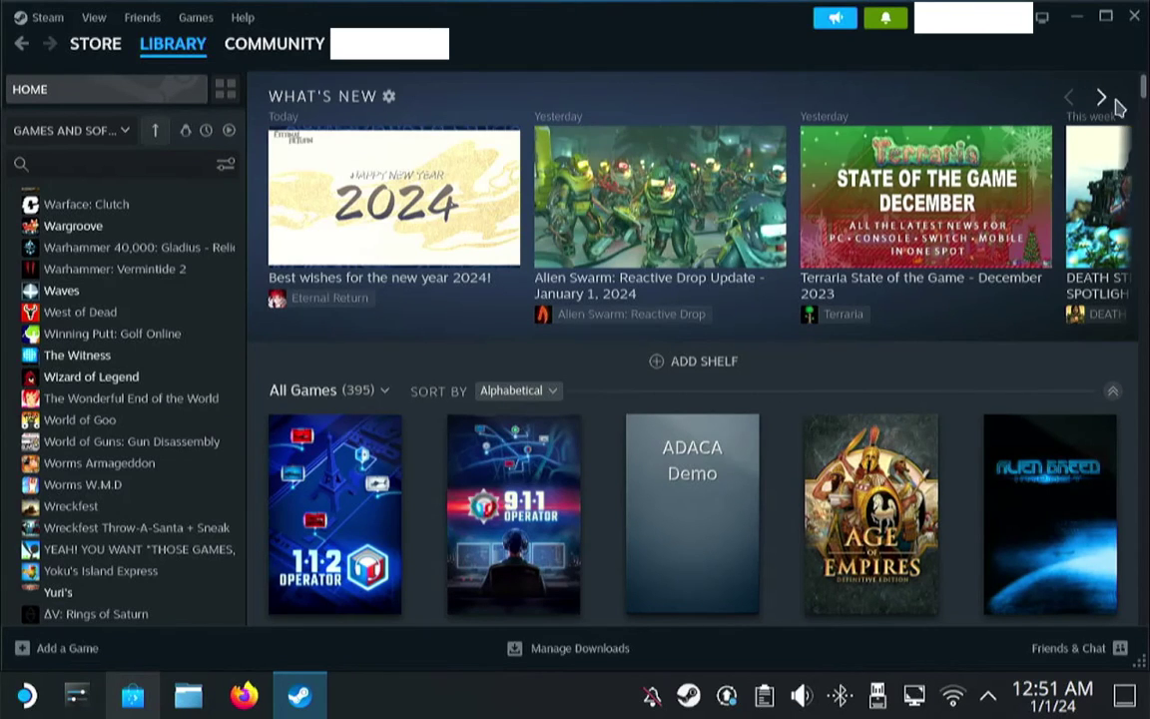
left_click_drag(1146, 95, 1145, 621)
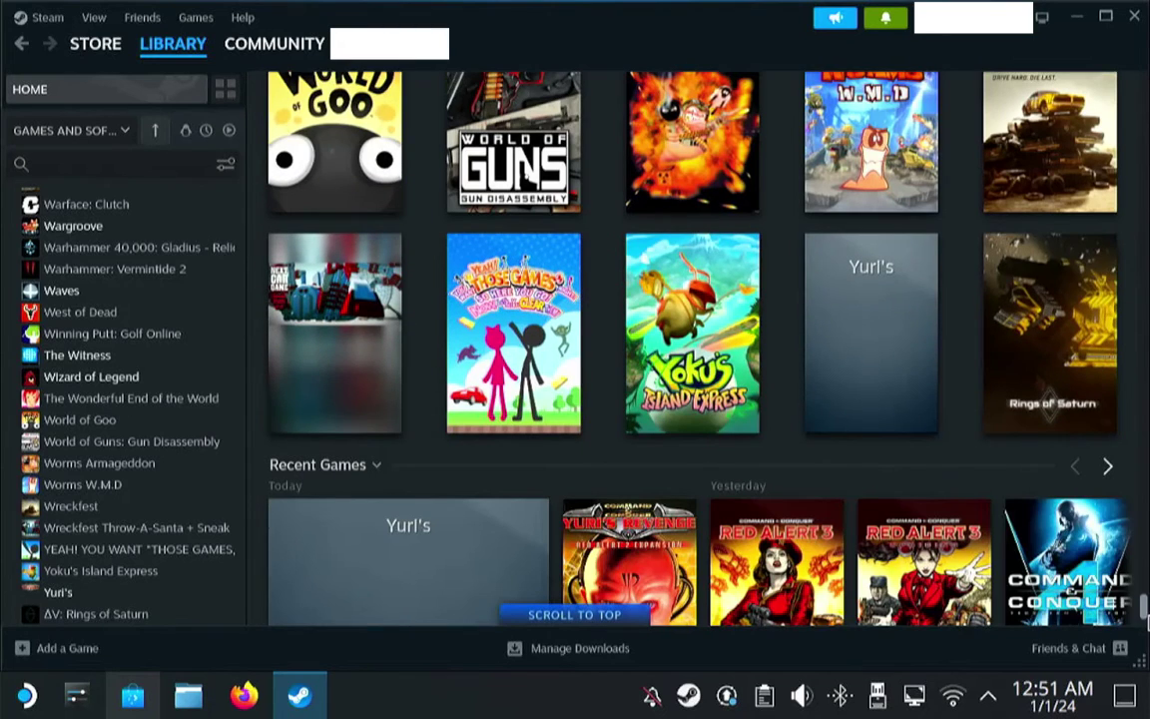
mouse_move(872, 290)
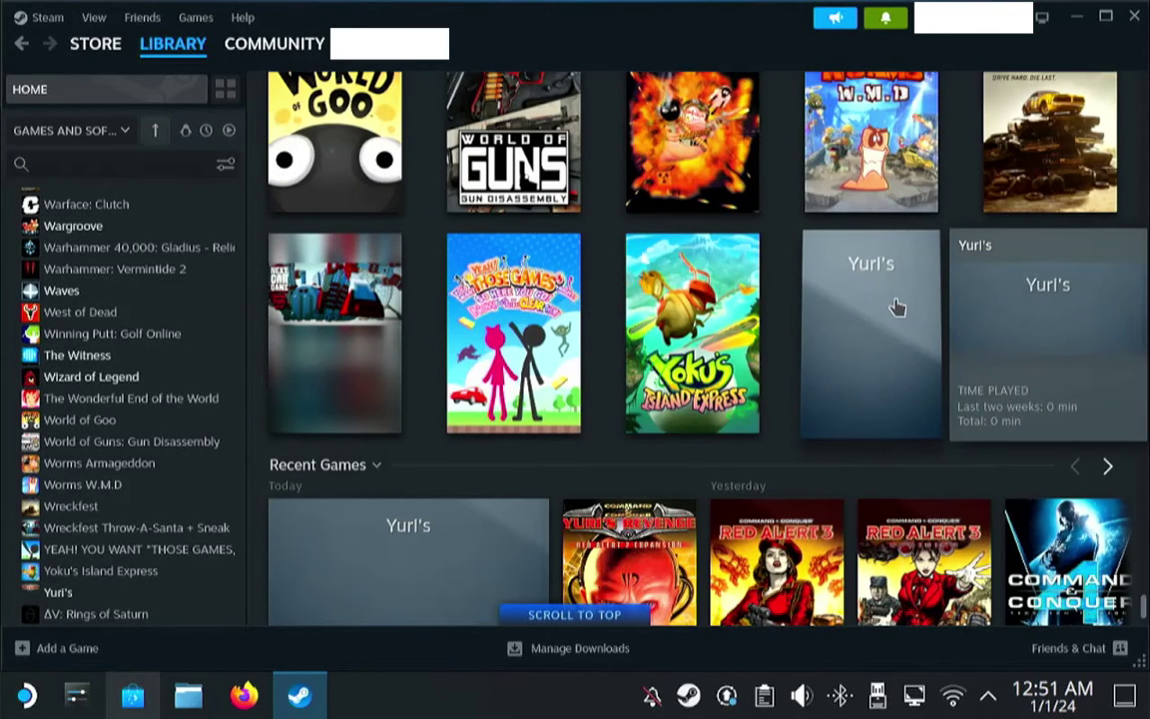
Set 66095-1.jpg as the custom artwork for the Yuri's grid card.
right_click(858, 308)
mouse_move(918, 411)
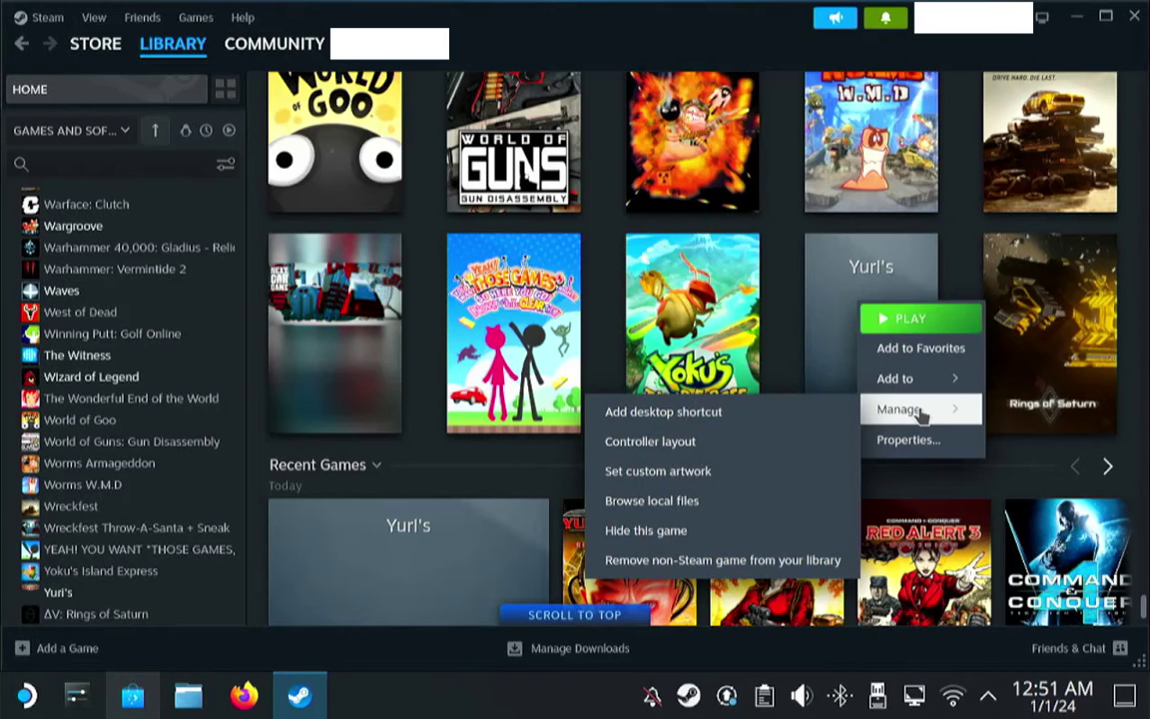
left_click(690, 483)
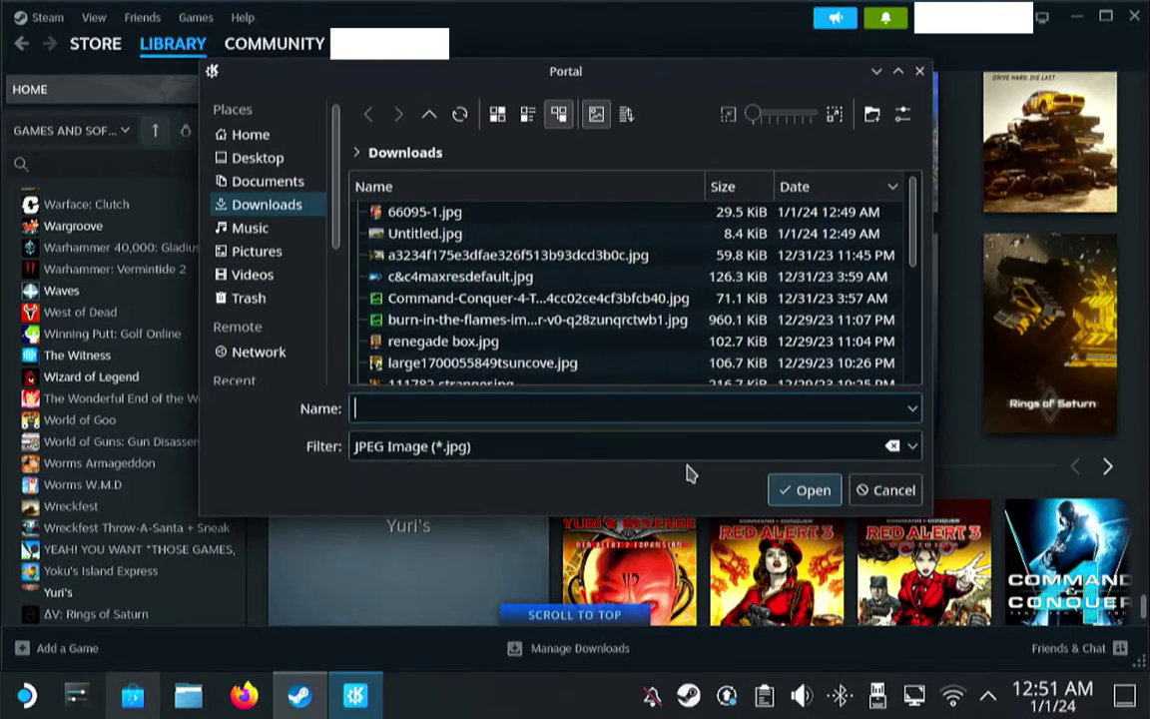
left_click(455, 214)
left_click(814, 490)
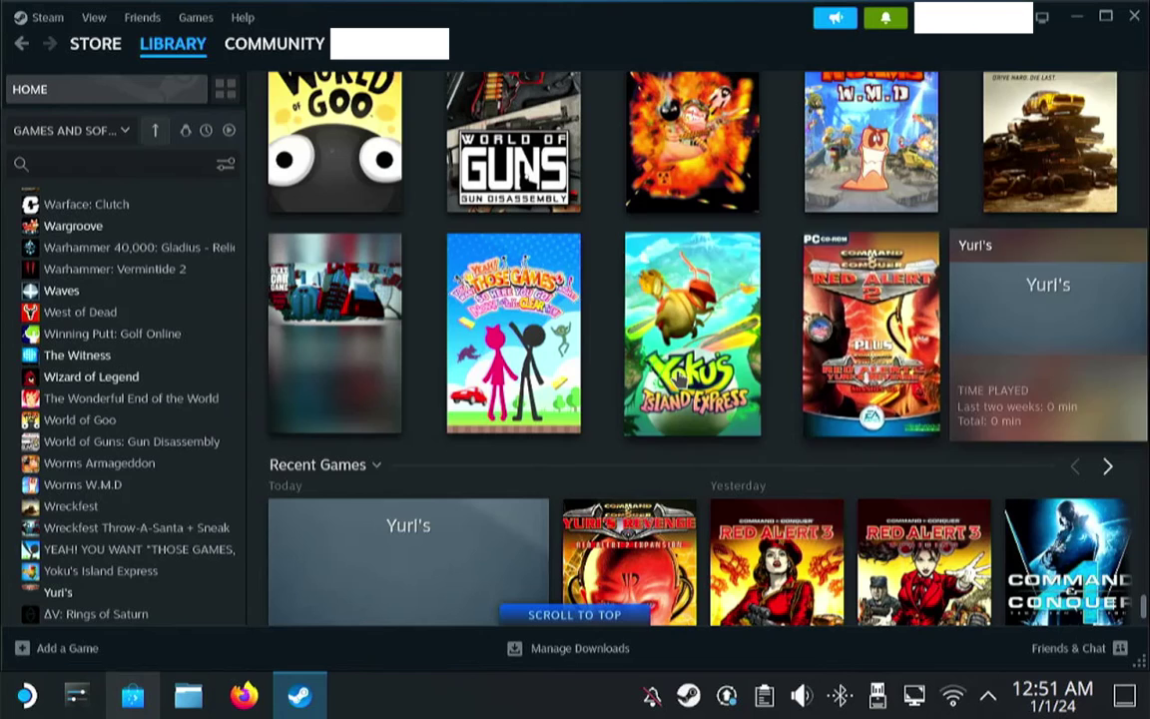
Set Untitled.jpg as the custom artwork for the wide Yuri's card in Recent Games.
scroll(399, 450, "down", 1)
scroll(376, 409, "down", 1)
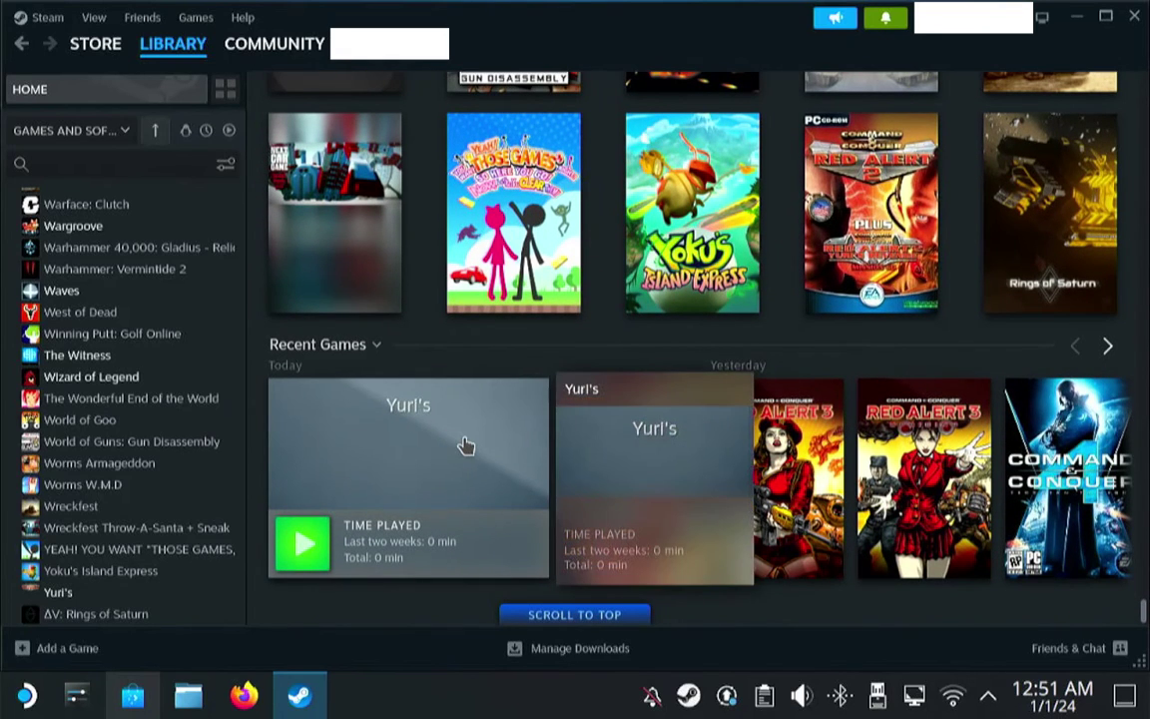
right_click(476, 429)
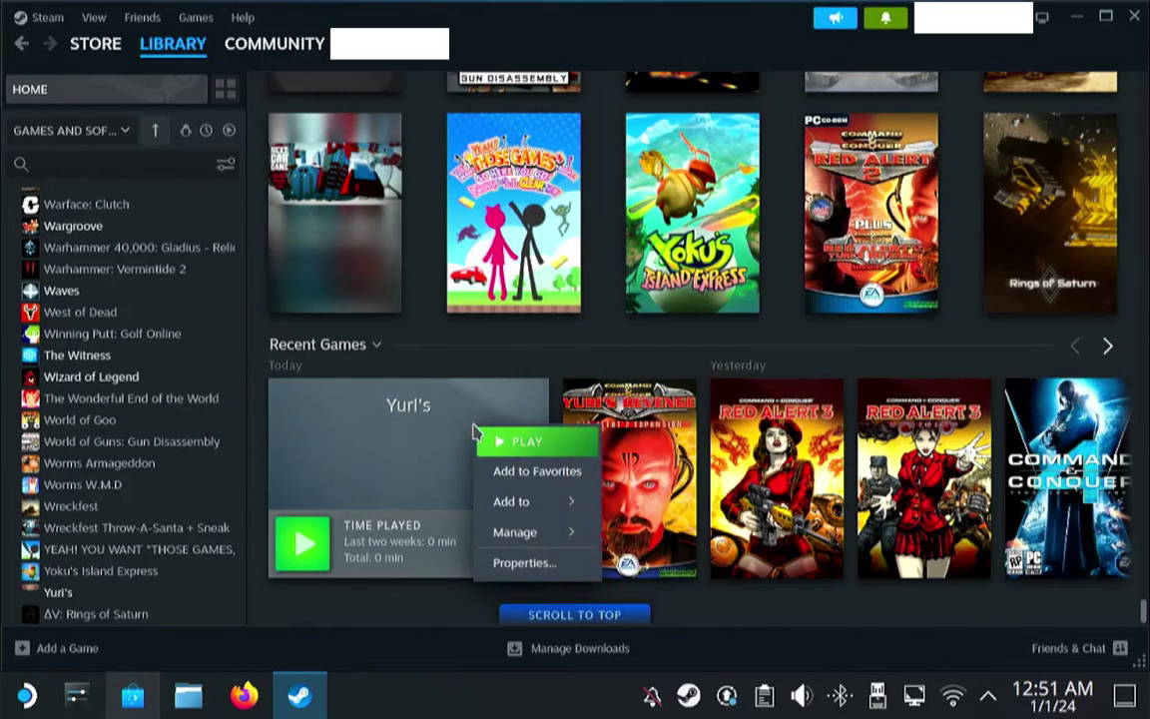
mouse_move(540, 536)
left_click(677, 439)
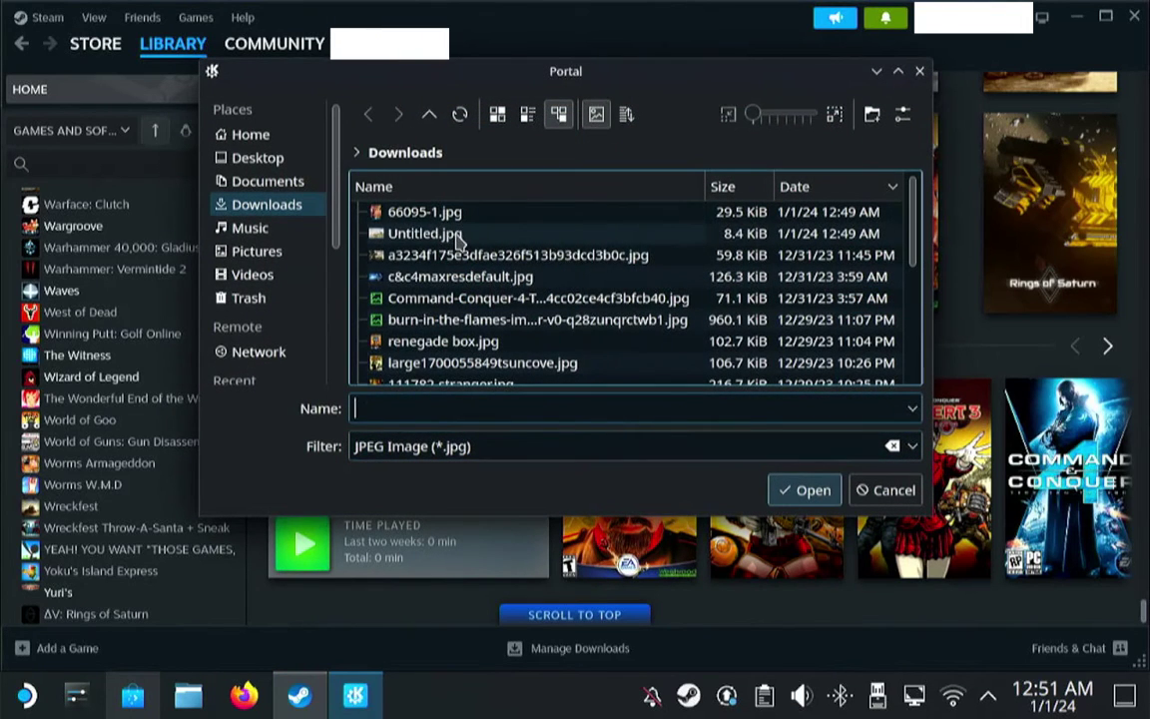
left_click(456, 232)
left_click(806, 489)
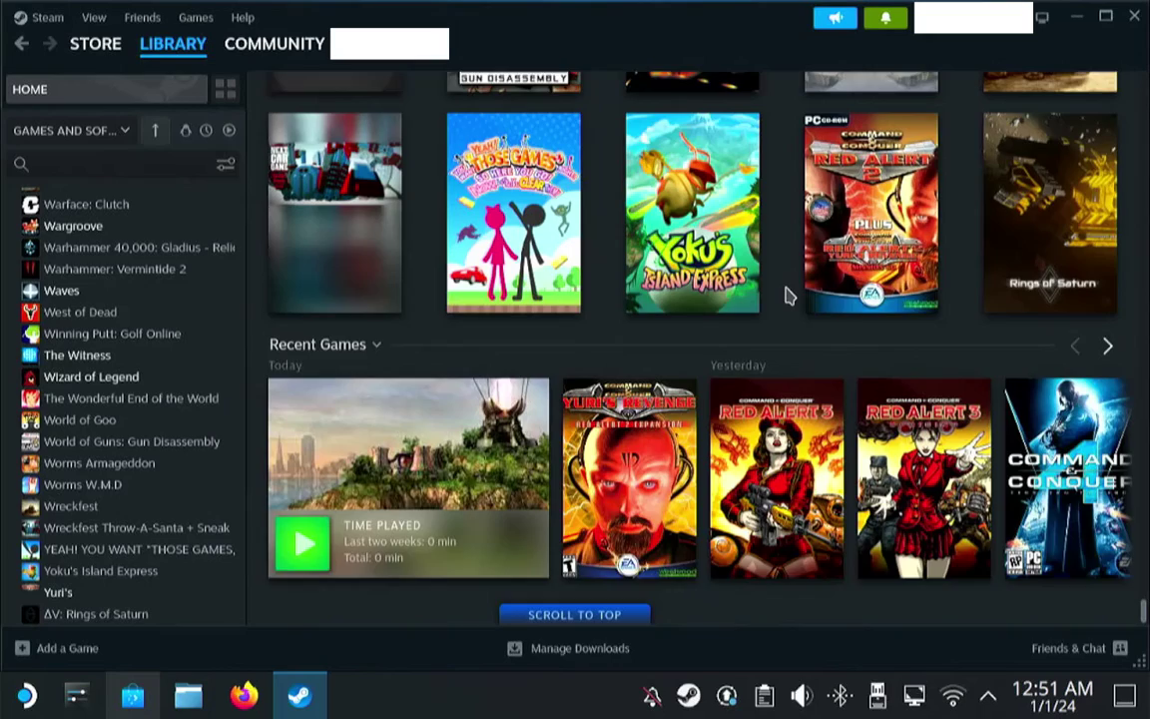
scroll(785, 296, "up", 2)
scroll(785, 296, "down", 2)
Return to Gaming Mode and add Yuri's to the Command & Conquer collection.
left_click(1134, 16)
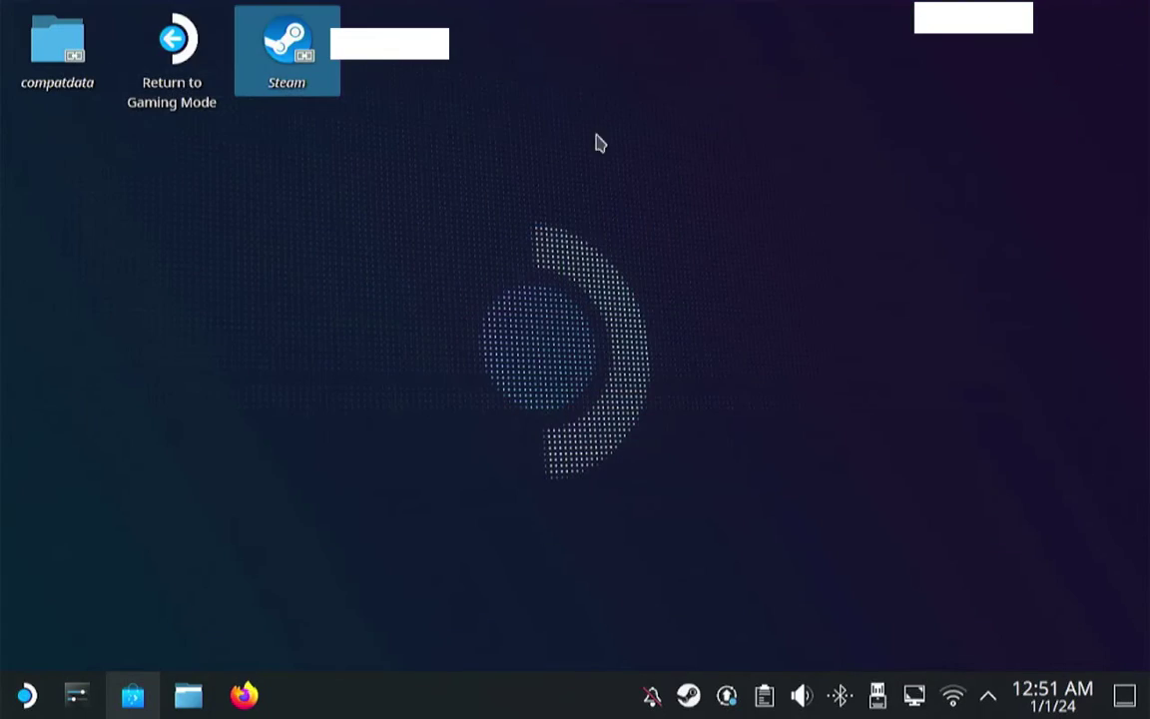
left_click(163, 62)
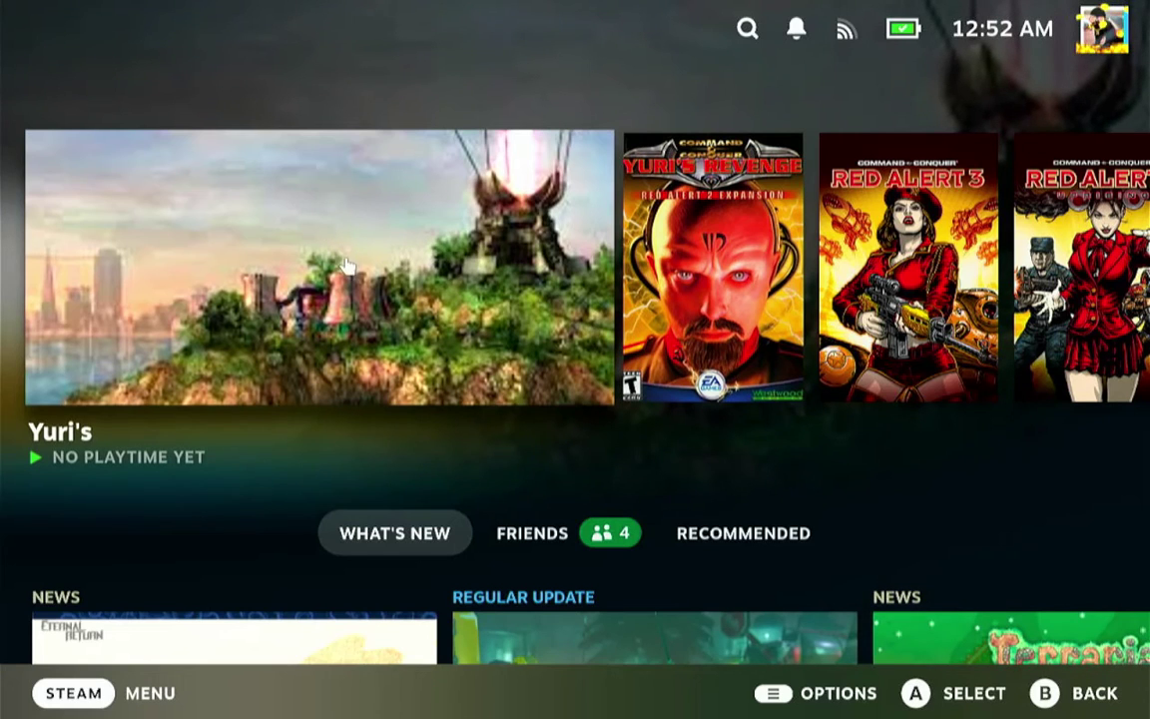
right_click(252, 299)
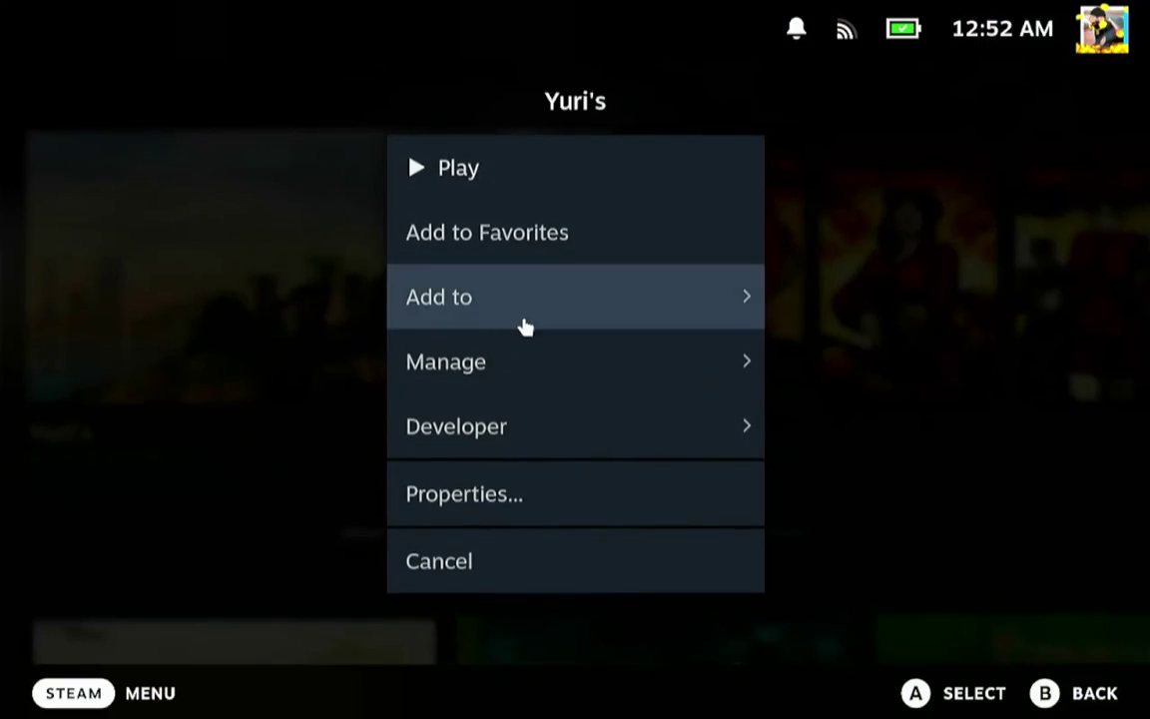
left_click(562, 309)
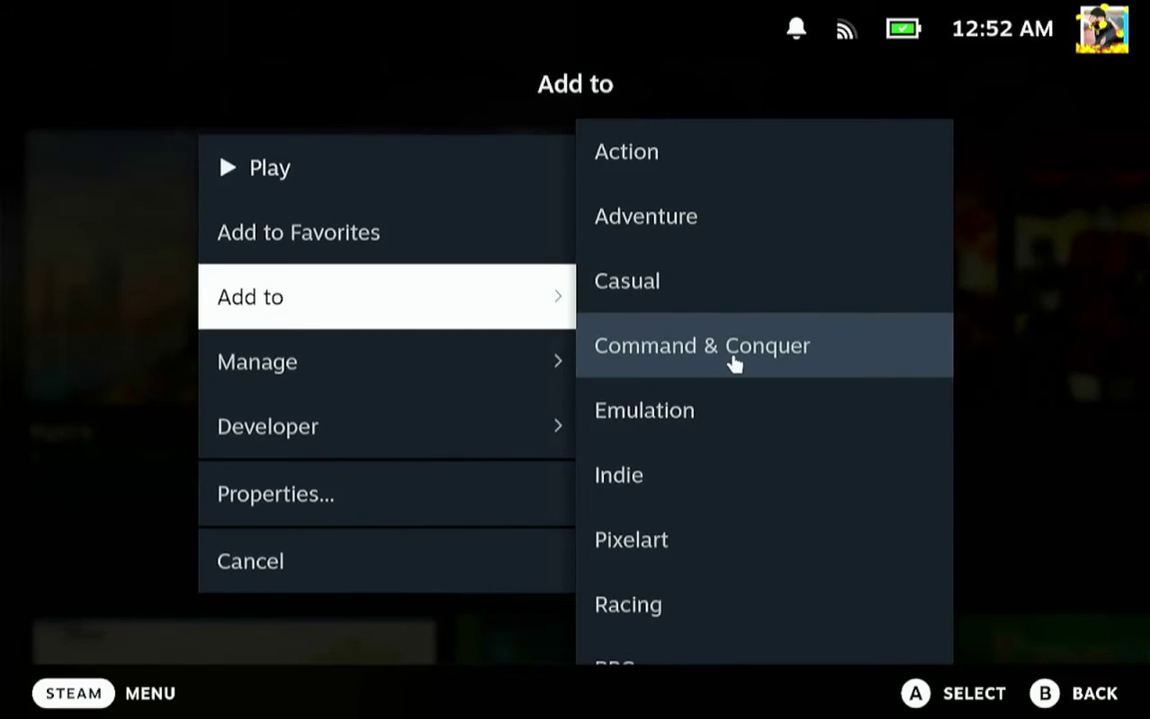
left_click(736, 363)
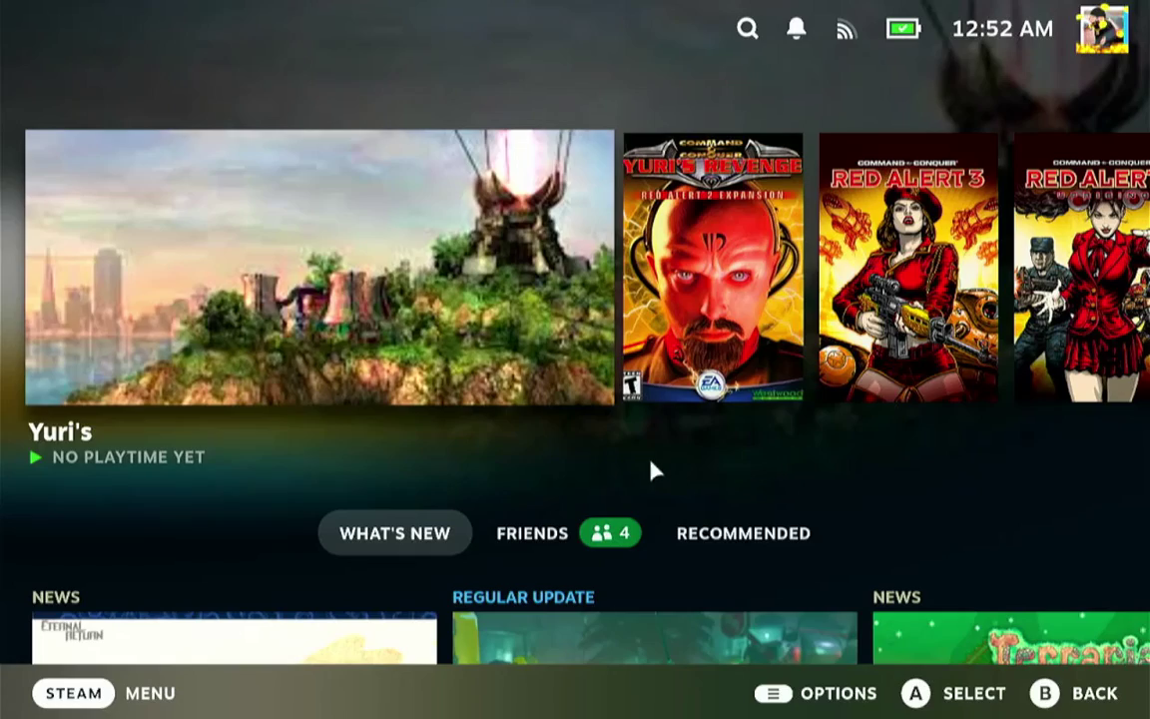
Open the Red Alert 2 Yuri's Revenge page from the Library's Non-Steam games.
key("Home")
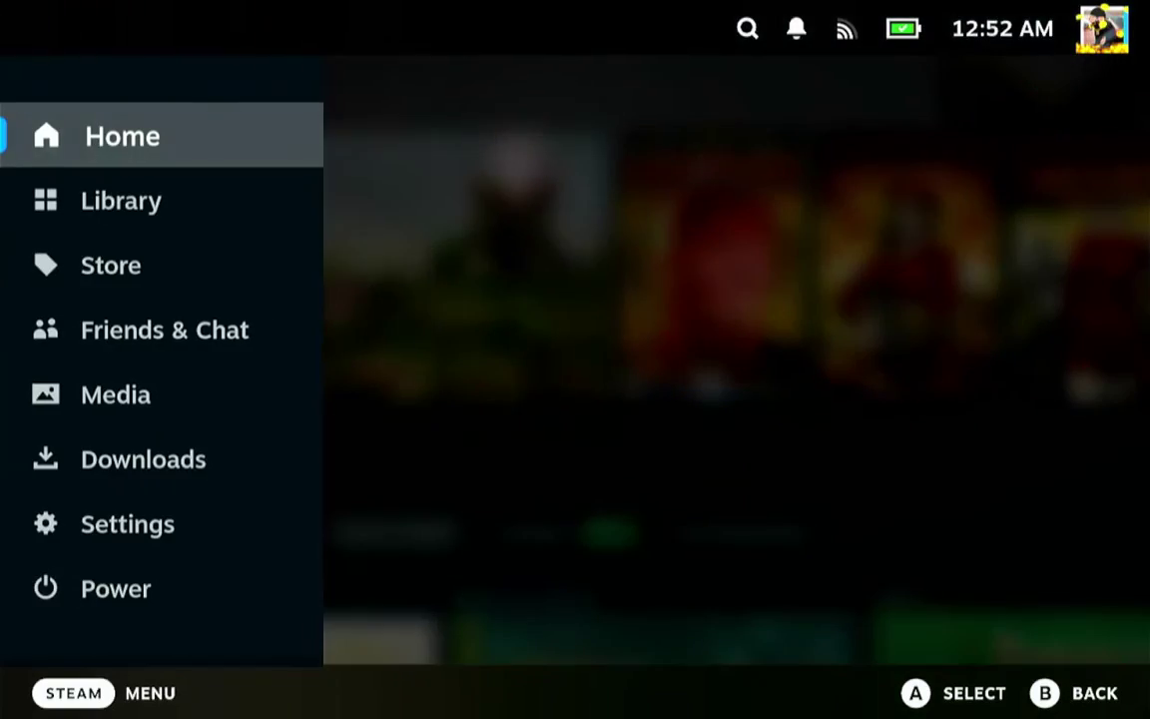
left_click(199, 208)
left_click(975, 110)
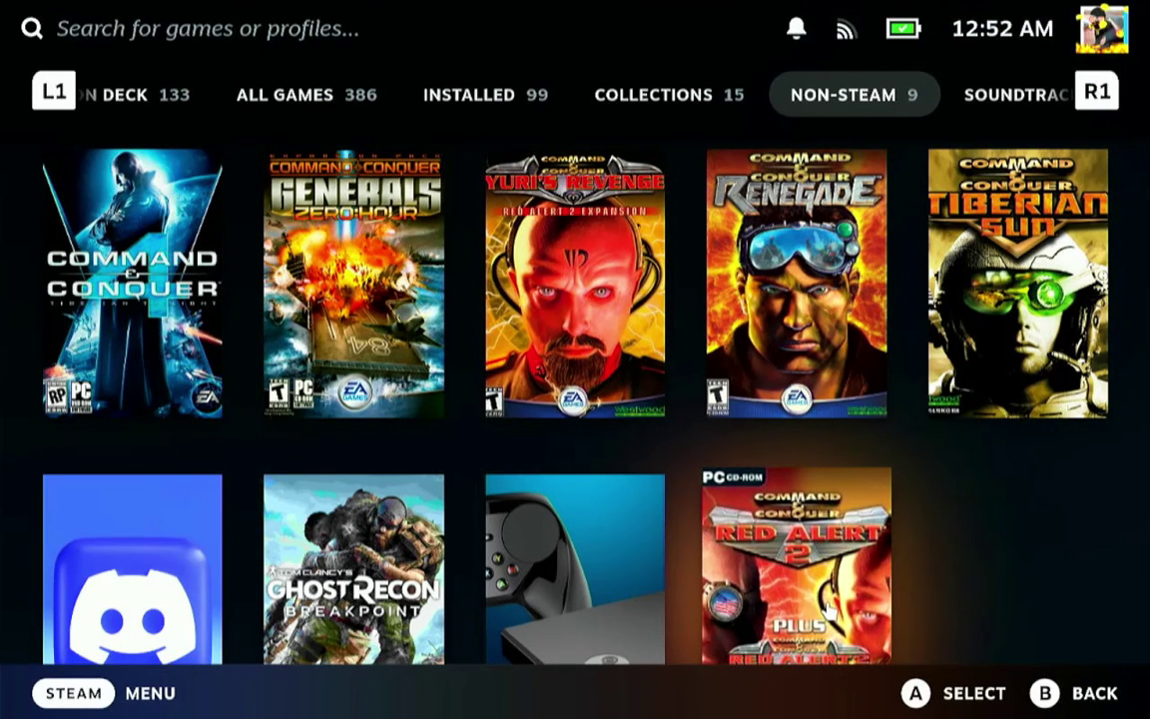
key("Down")
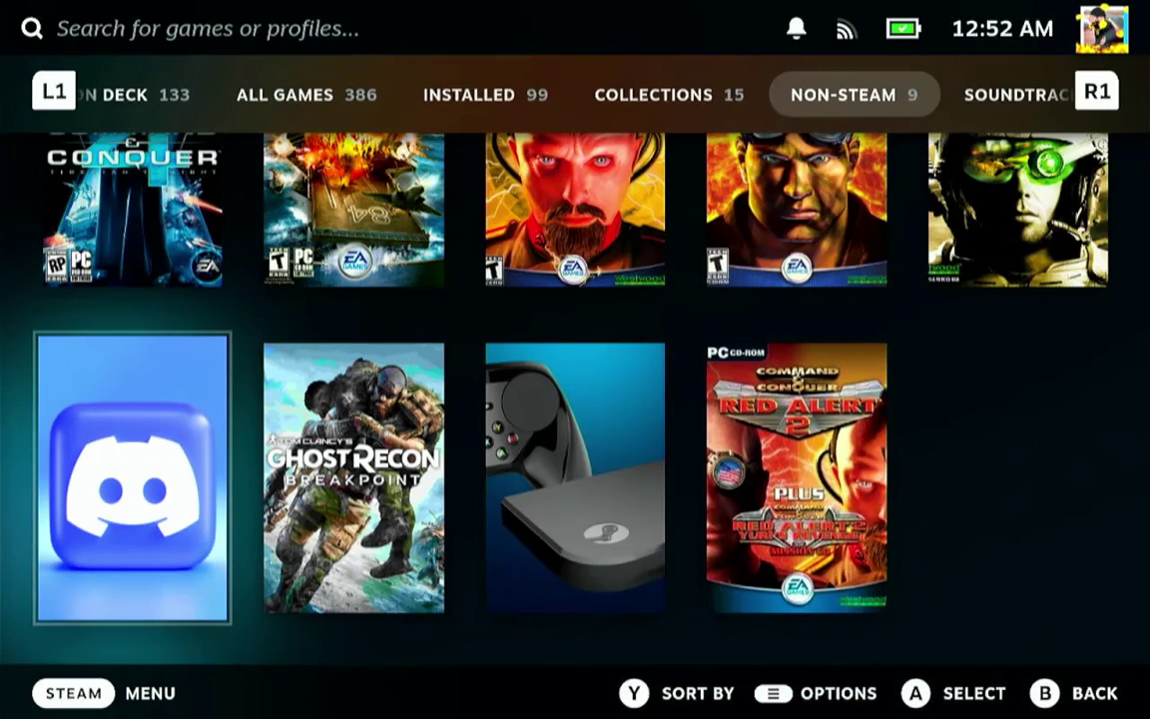
key("Right")
key("Right")
key("Right")
key("Return")
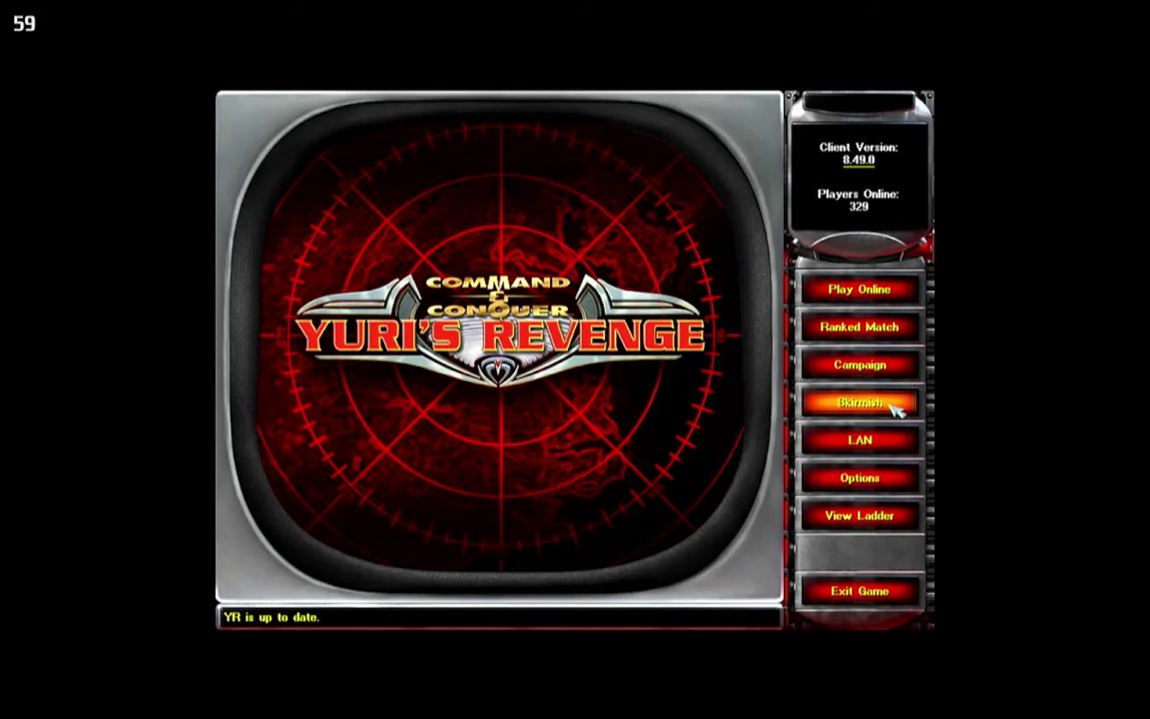
Open a skirmish lobby with game speed set to Faster (60 FPS).
left_click(895, 403)
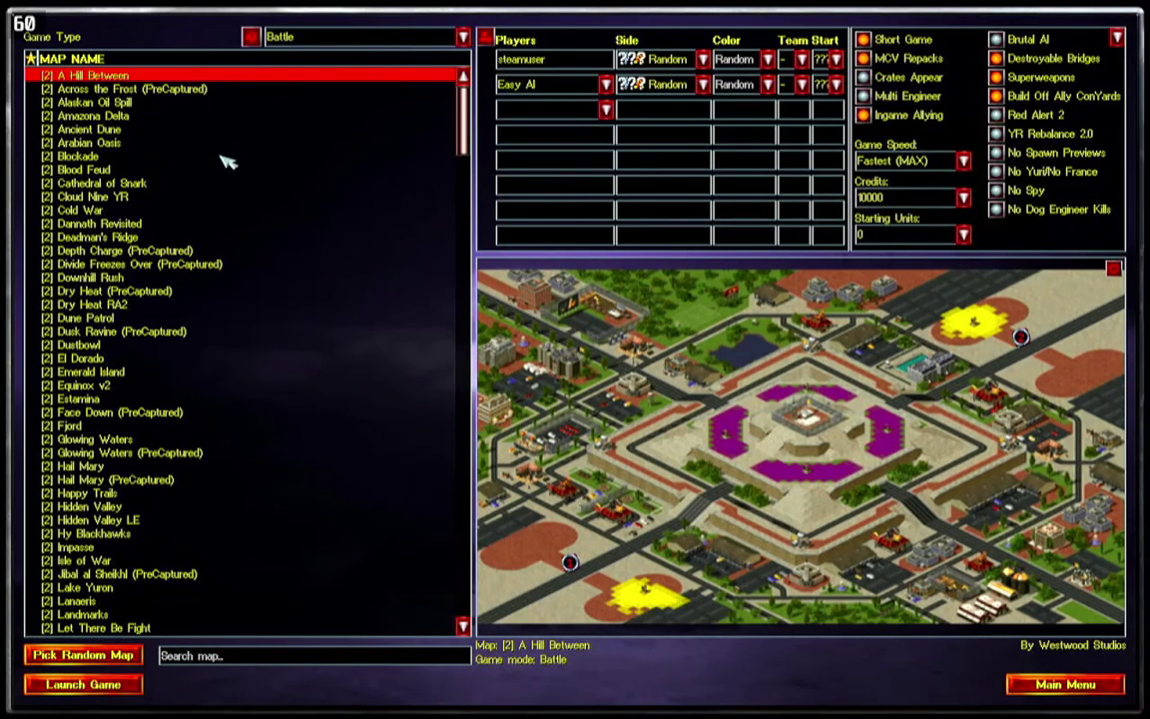
left_click(946, 162)
left_click(939, 194)
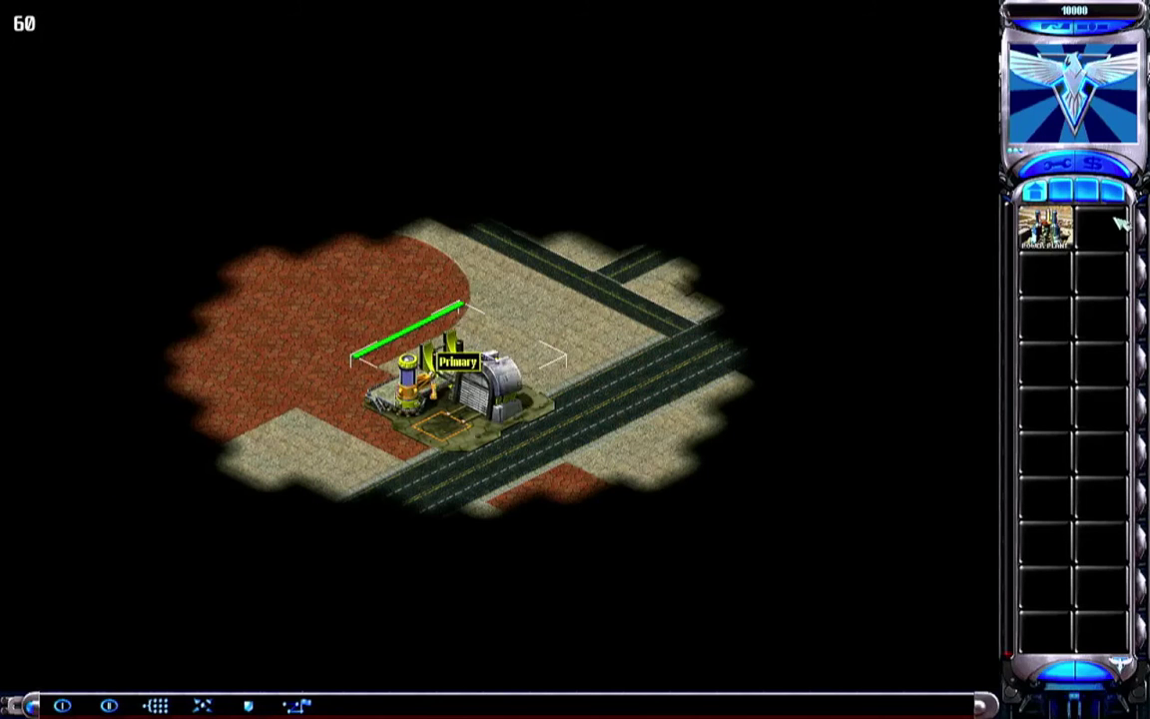
Place the finished Power Plant beside the road and start building a Barracks.
left_click(599, 302)
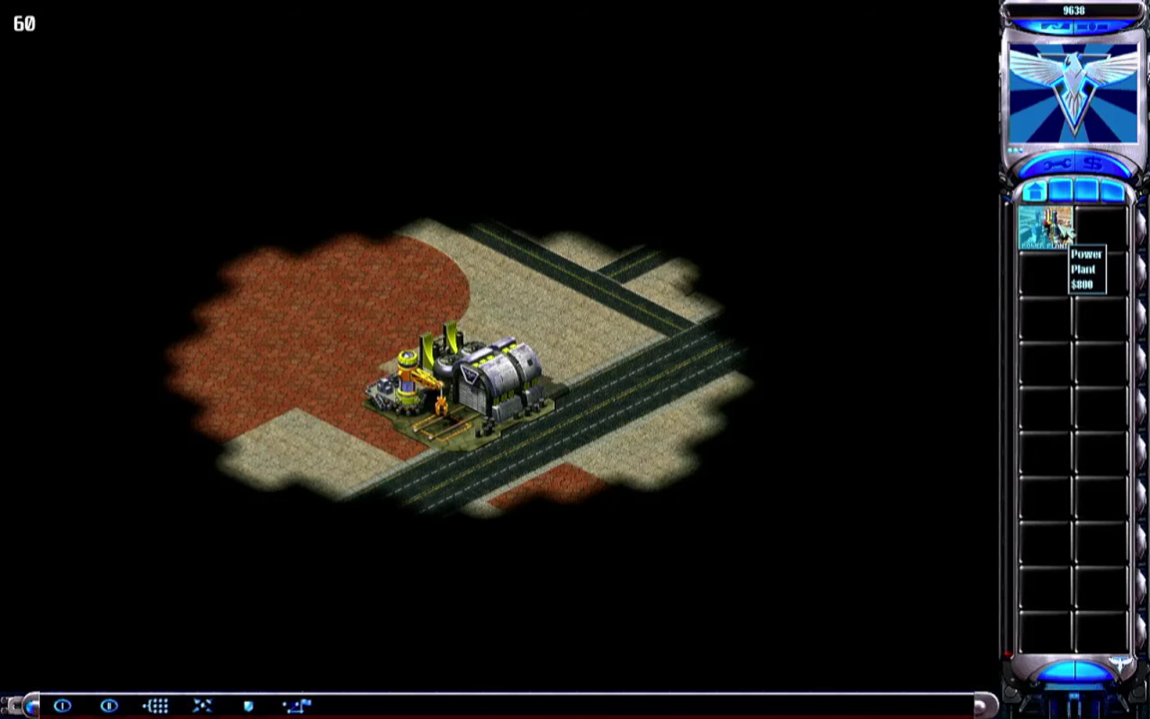
key("h")
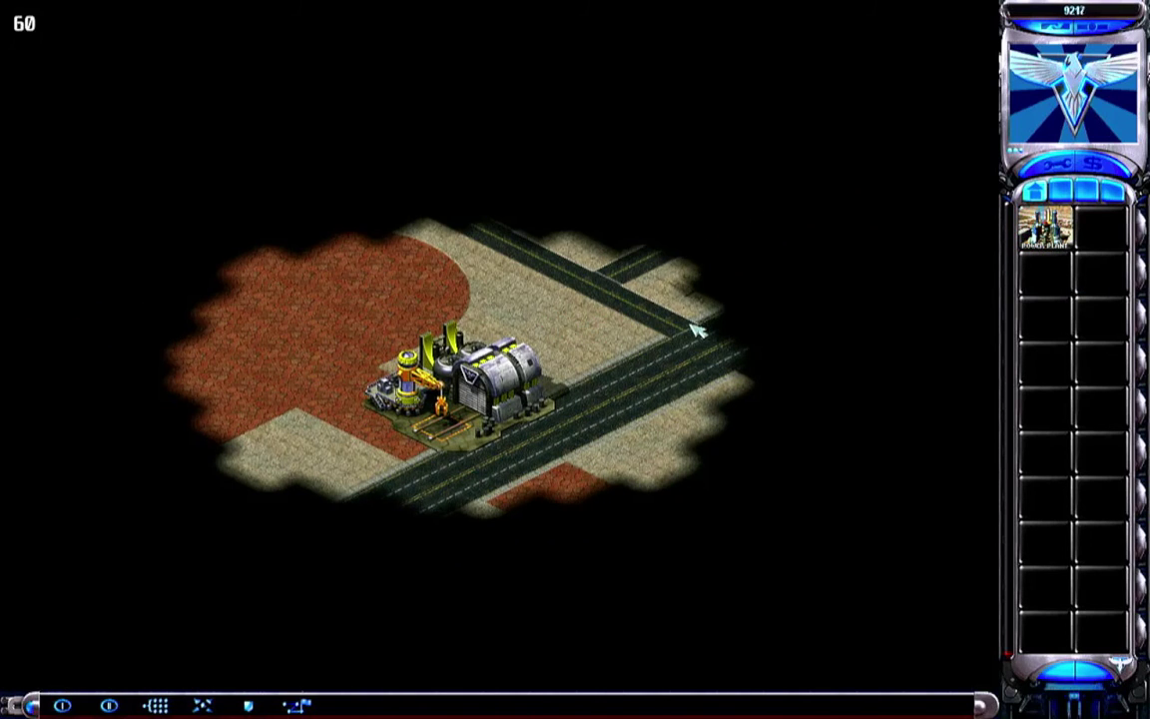
left_click(1046, 227)
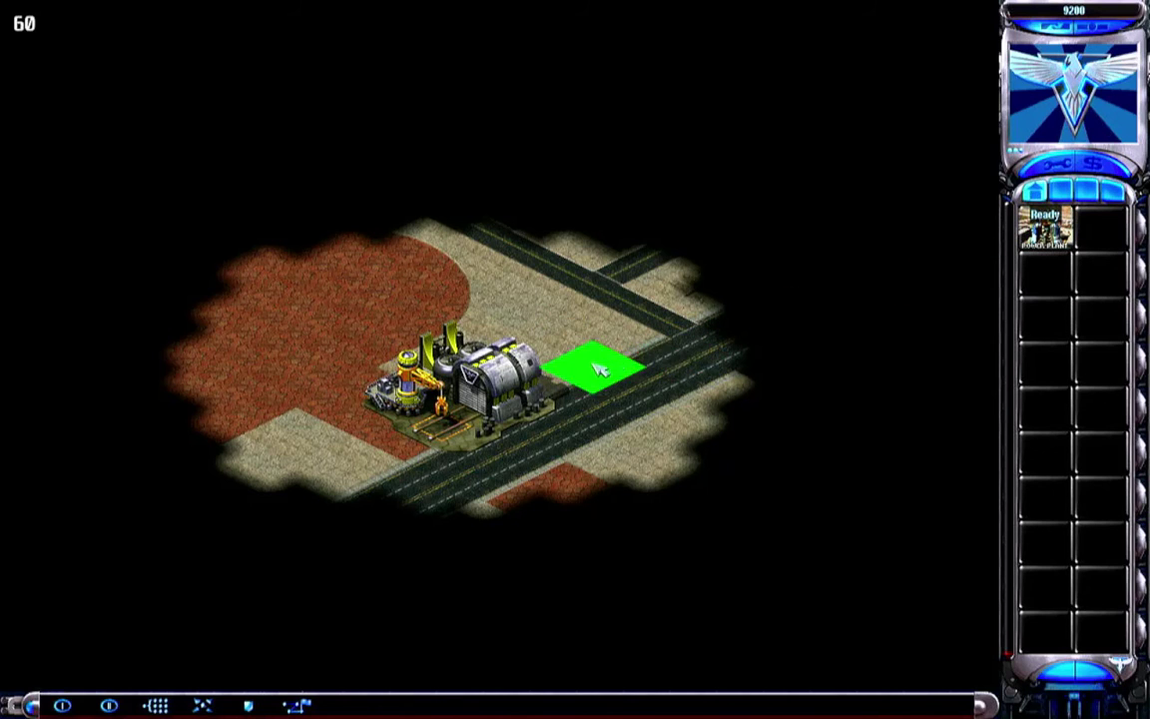
left_click(644, 351)
left_click(1046, 273)
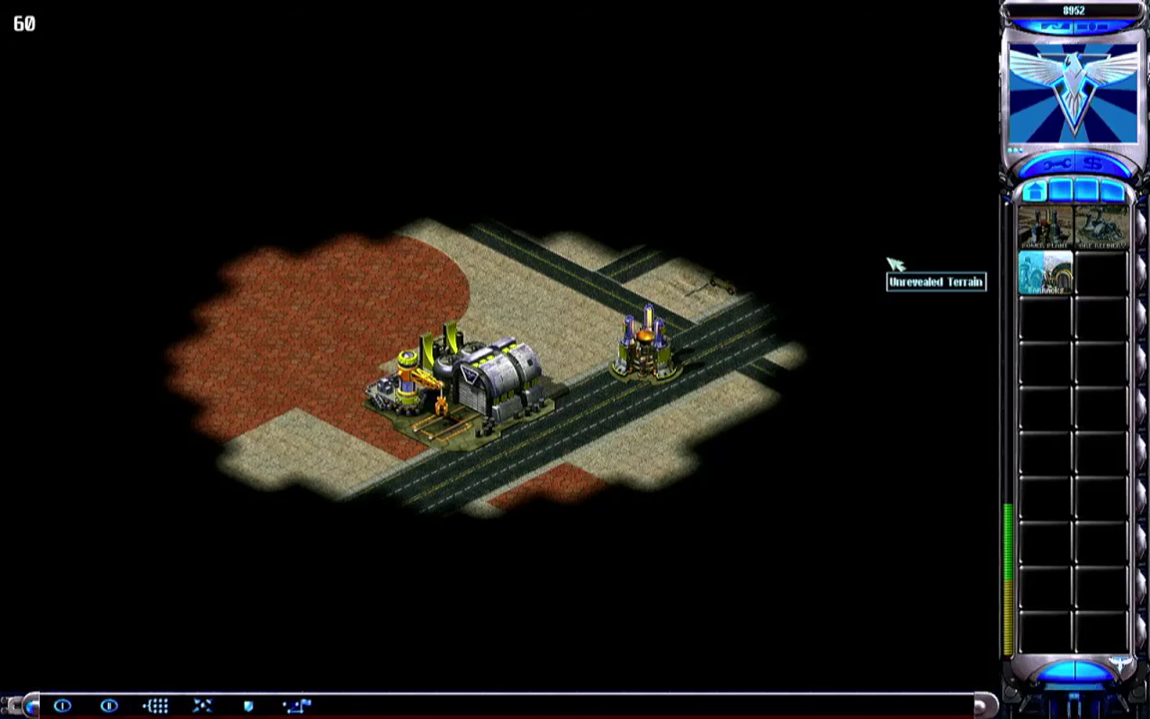
key("shift+Tab")
Apply the Keyboard (WASD) and Mouse layout template in the game's controller settings, then resume play.
key("Down")
key("Down")
key("Down")
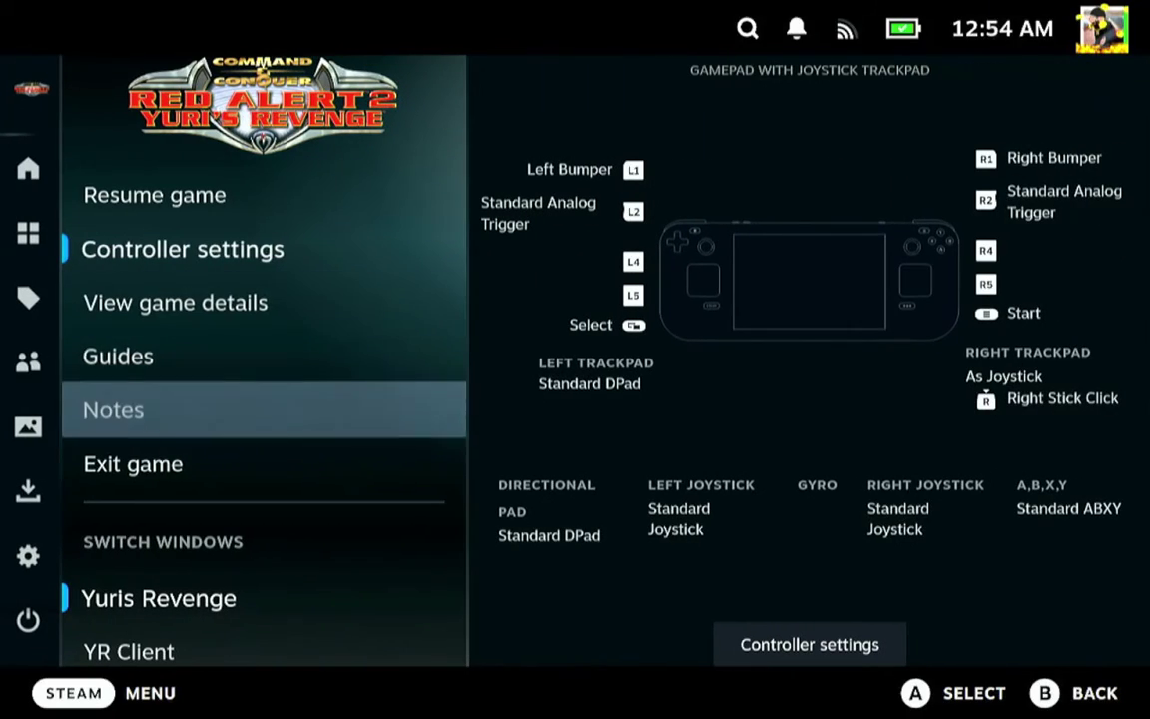
key("Down")
key("Up")
key("Up")
key("Up")
key("Up")
key("Return")
key("Return")
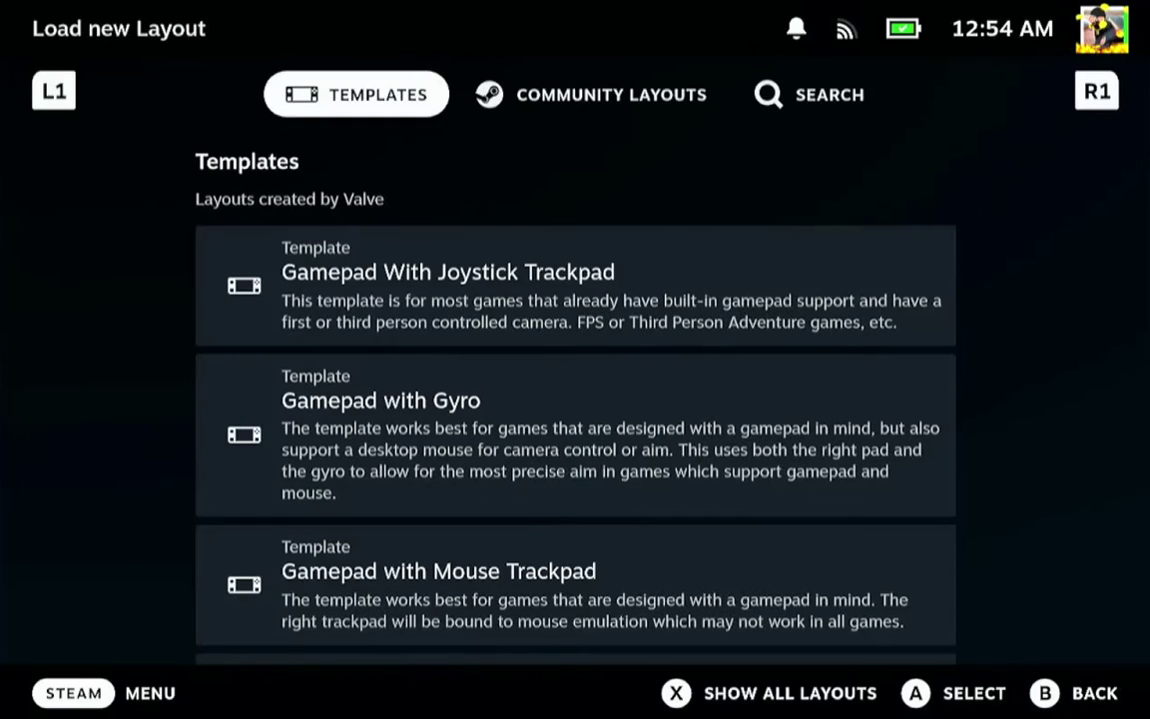
key("Down")
key("Down")
key("Down")
key("Down")
key("Down")
key("Down")
key("Down")
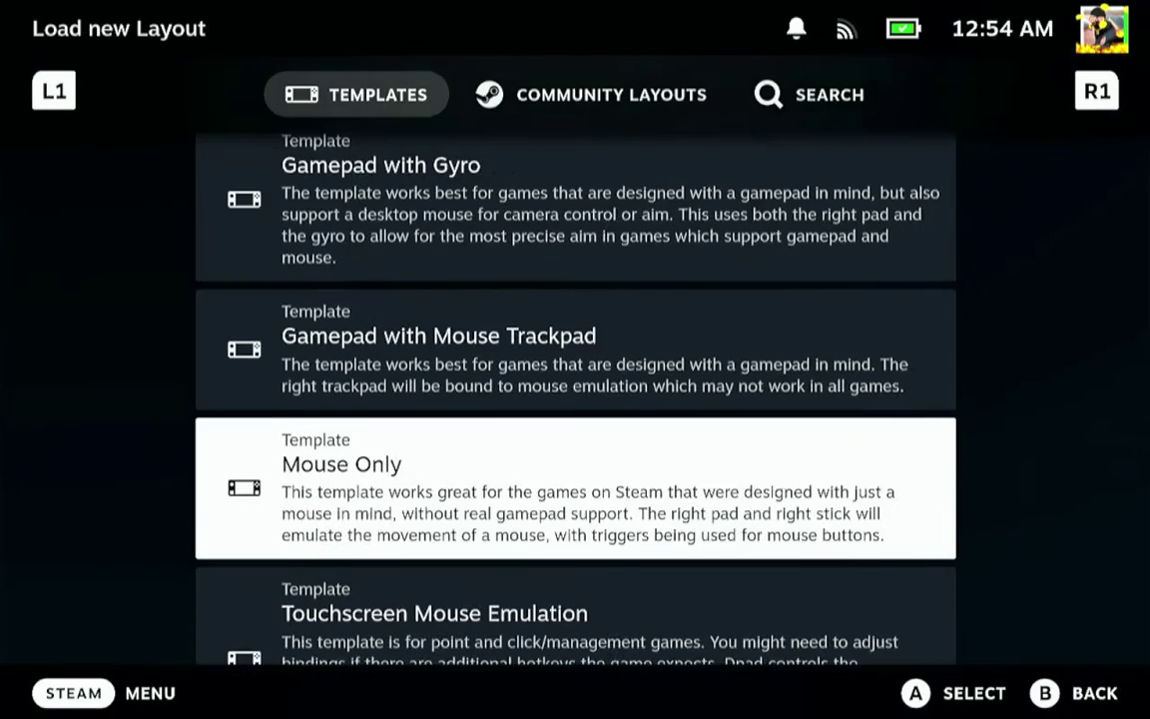
key("Up")
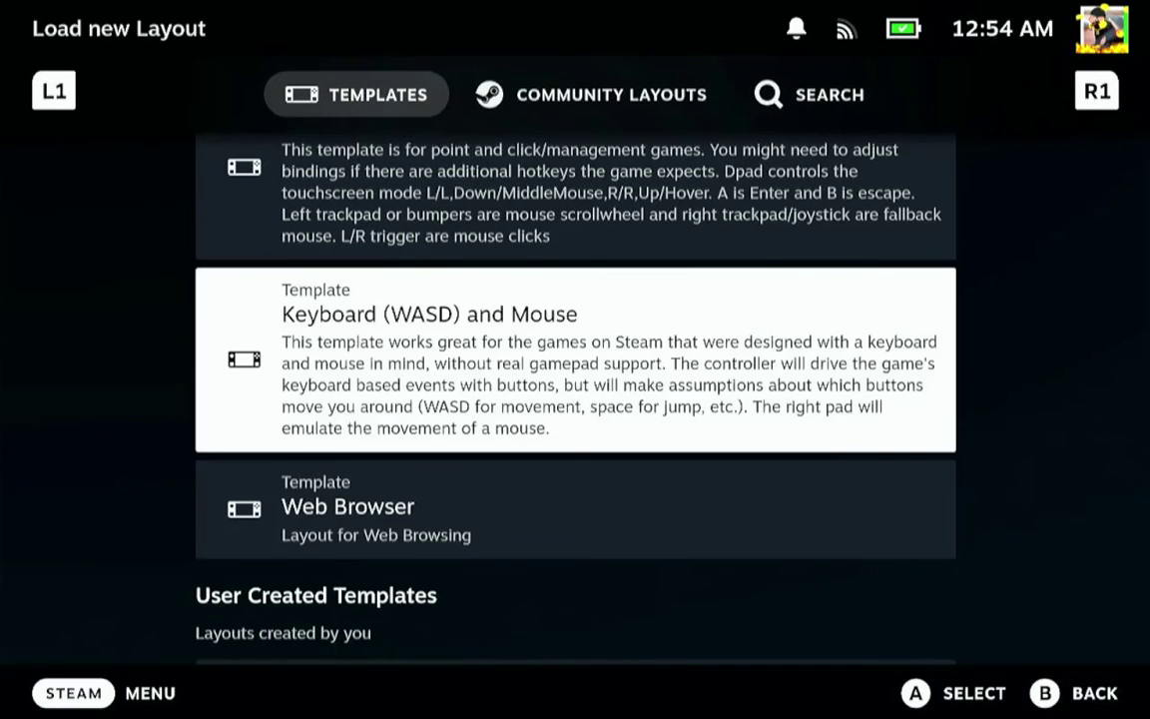
key("Return")
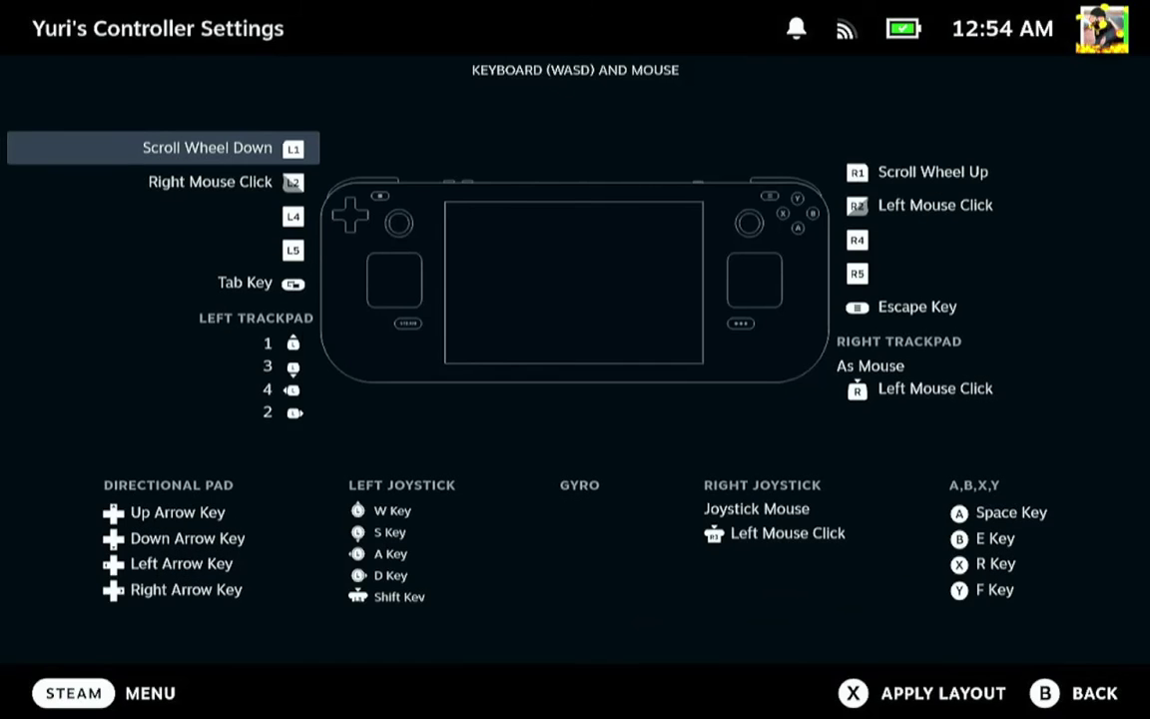
key("x")
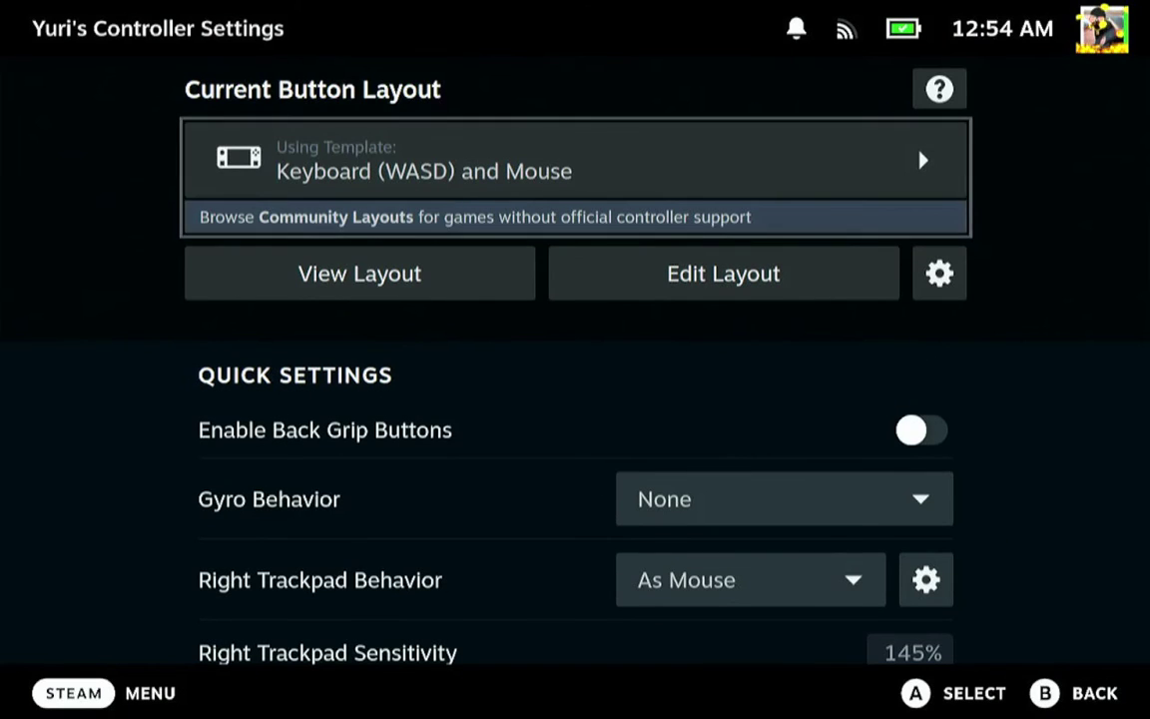
key("Escape")
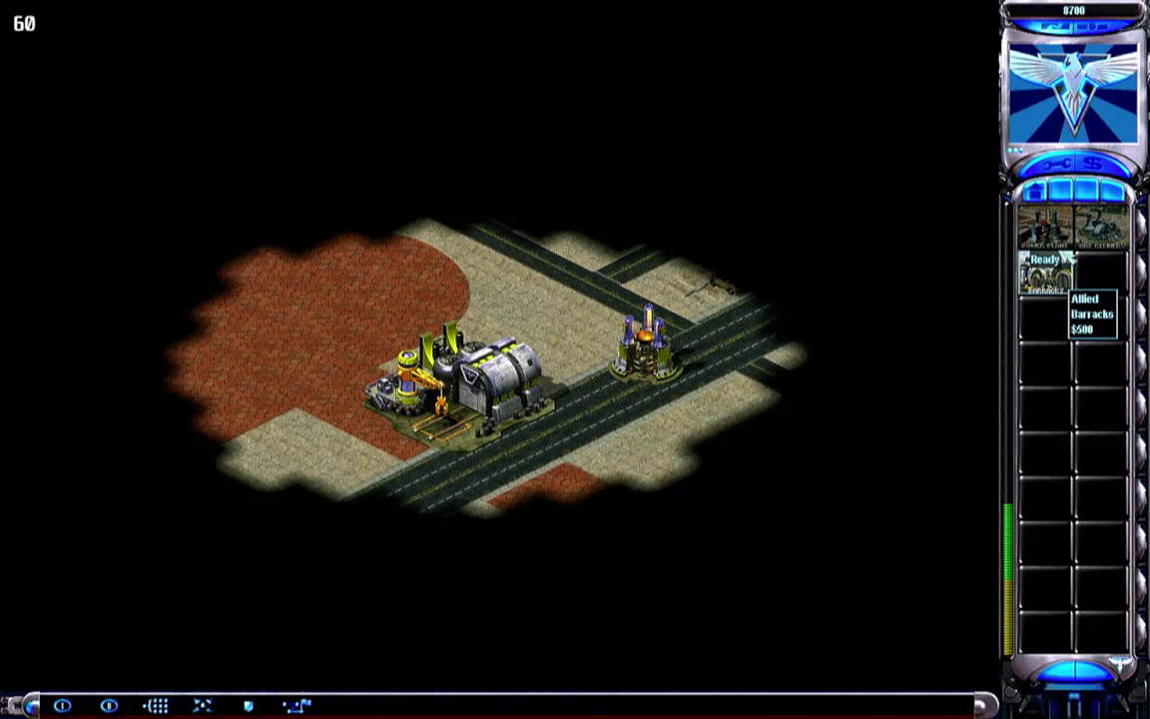
Place the Barracks by the road, queue an Ore Refinery, and place a Pillbox at the base edge.
left_click(1045, 272)
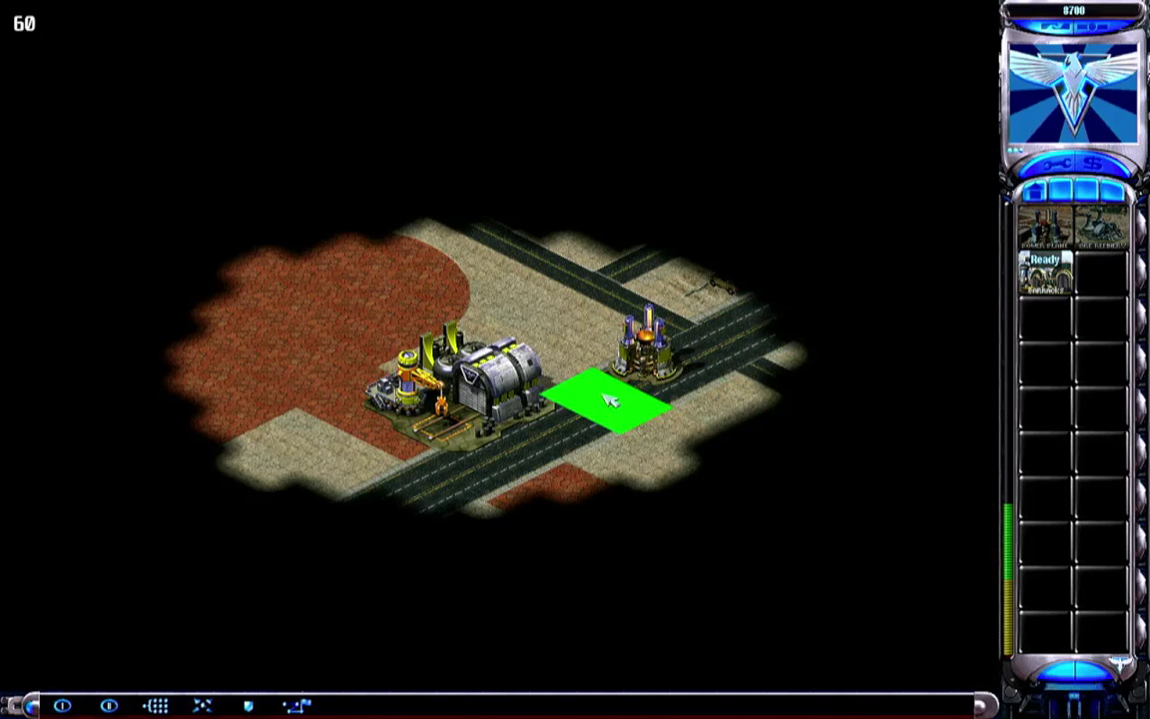
left_click(637, 439)
left_click(1101, 228)
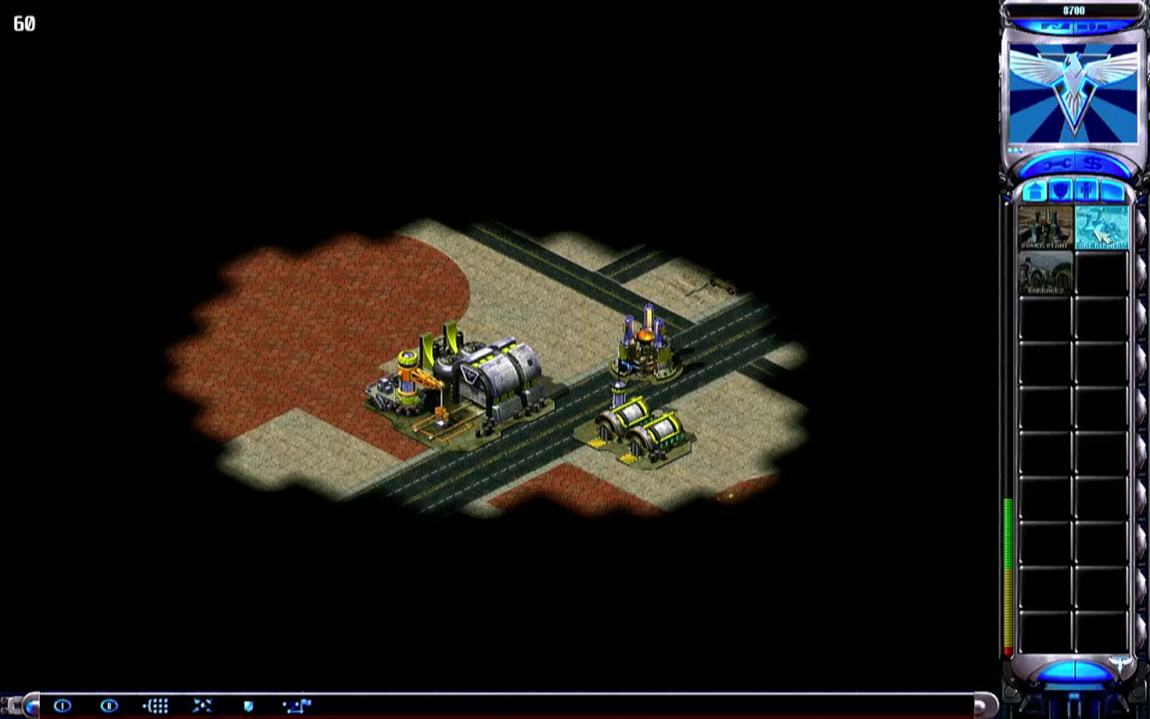
left_click(1092, 190)
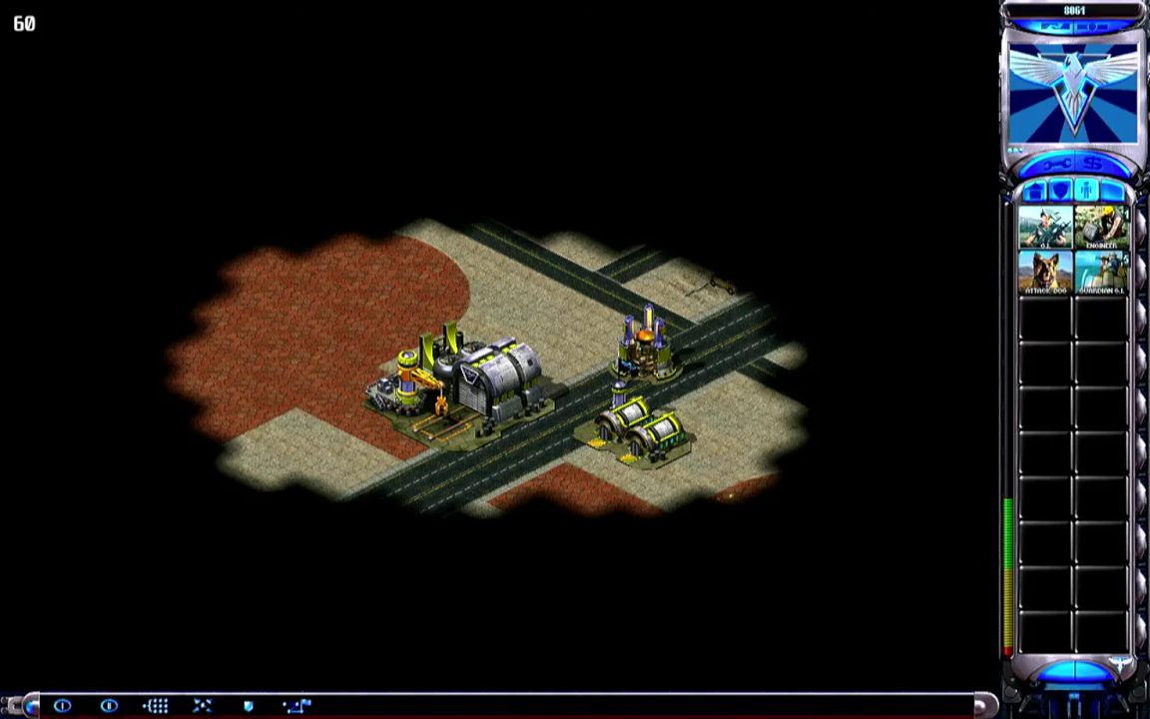
left_click(1062, 191)
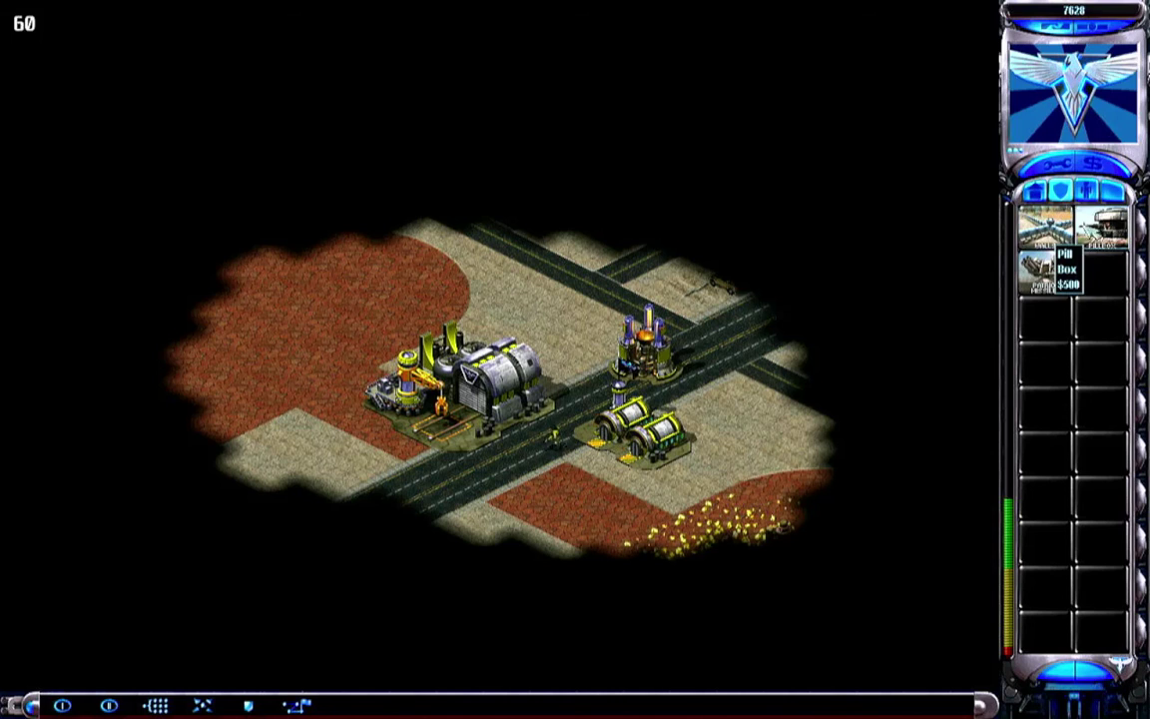
left_click(1038, 191)
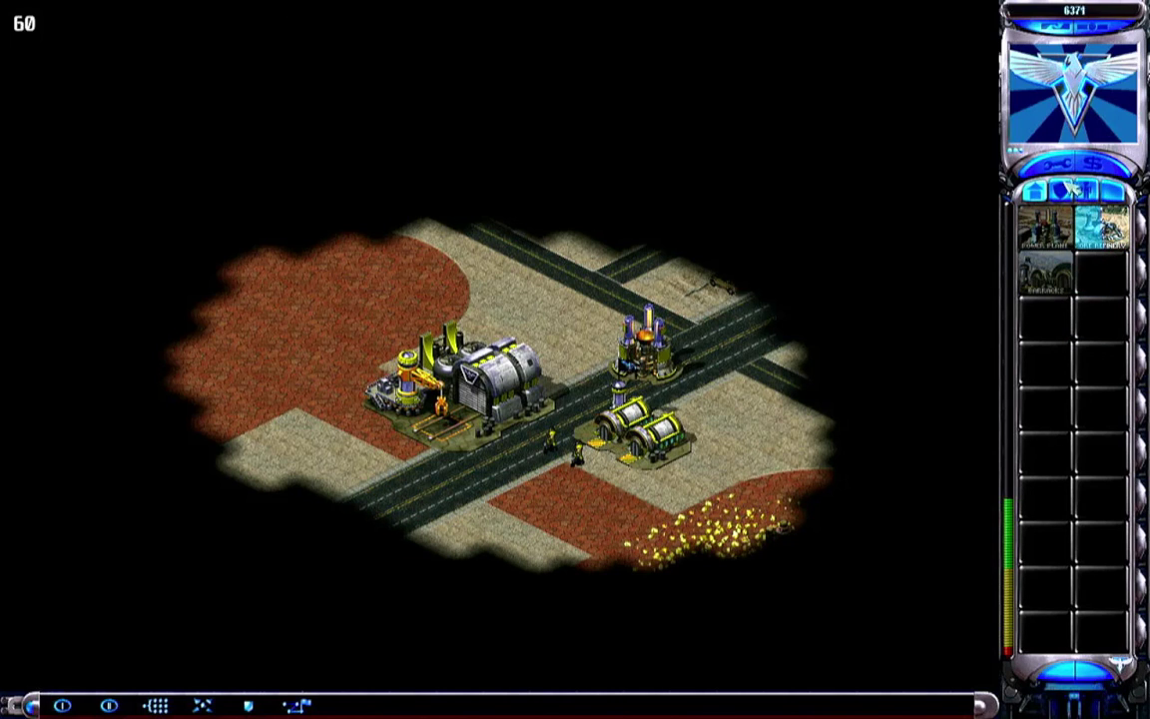
left_click(1069, 190)
left_click(1078, 215)
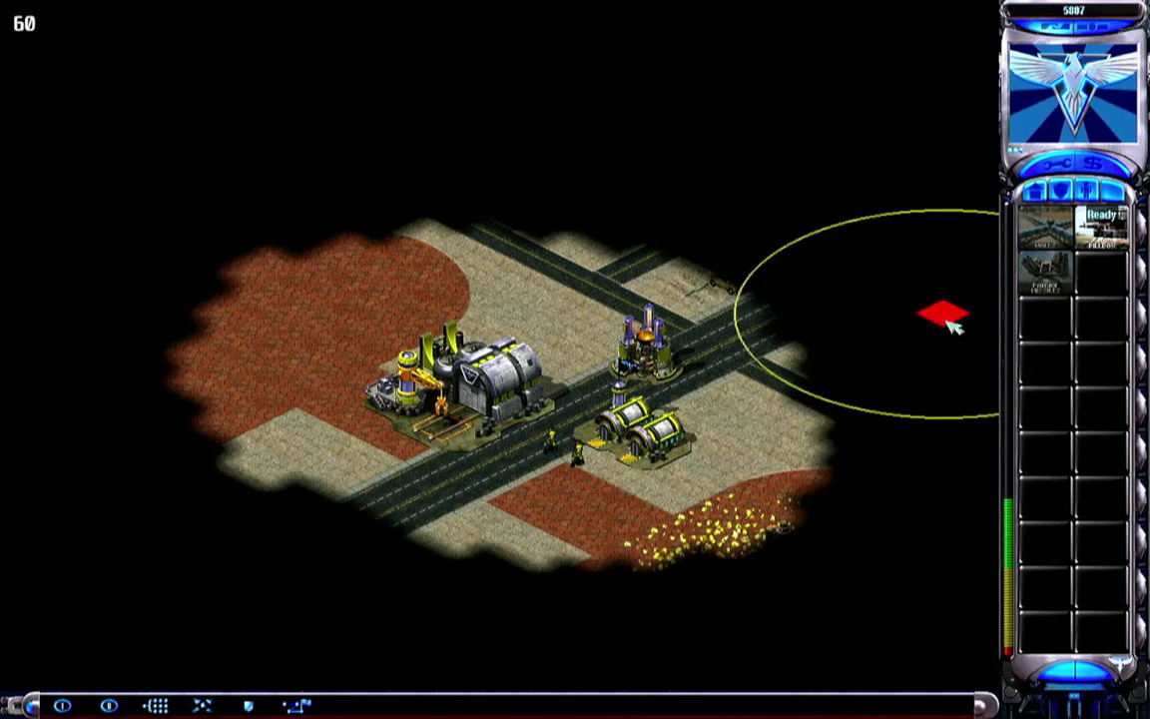
left_click(761, 302)
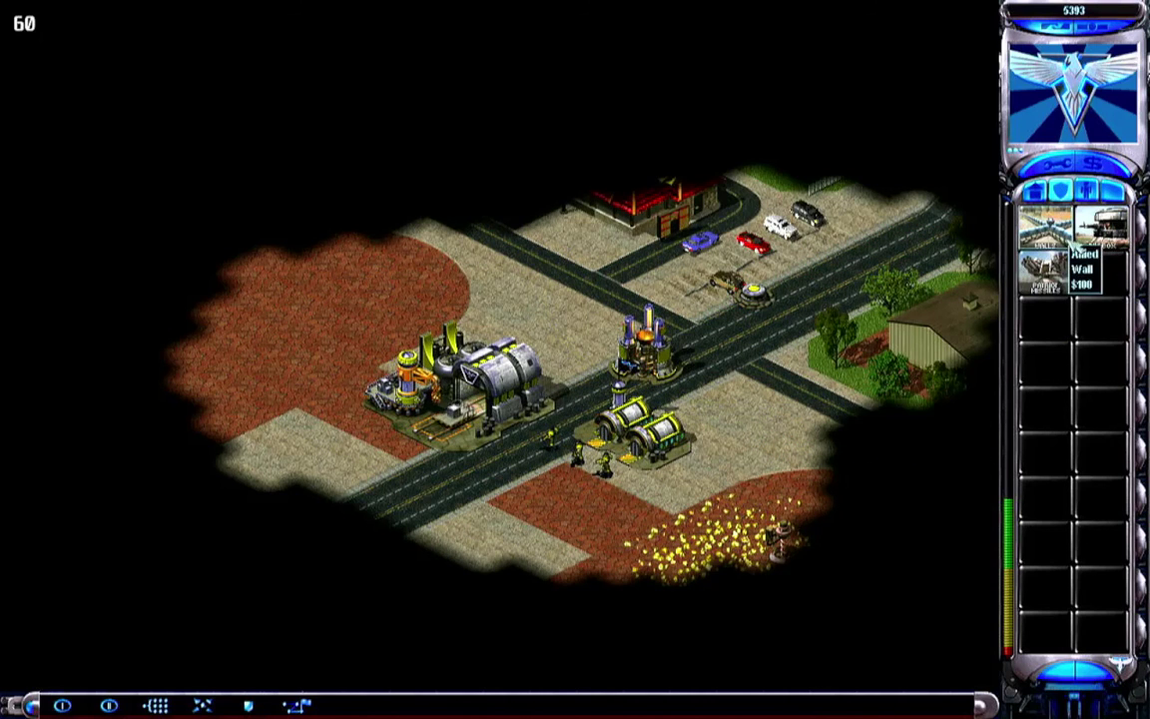
Send three infantry up the road, place the Ore Refinery by the ore, and start a War Factory.
left_click_drag(493, 377, 689, 527)
left_click(647, 300)
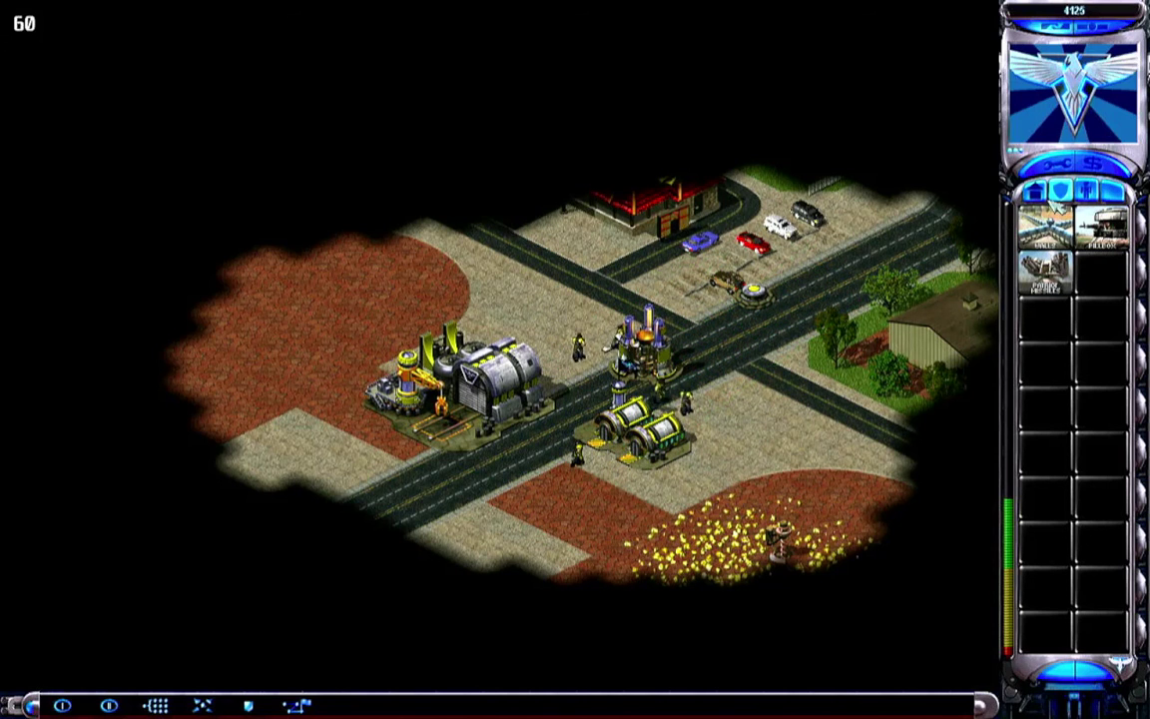
left_click(1035, 189)
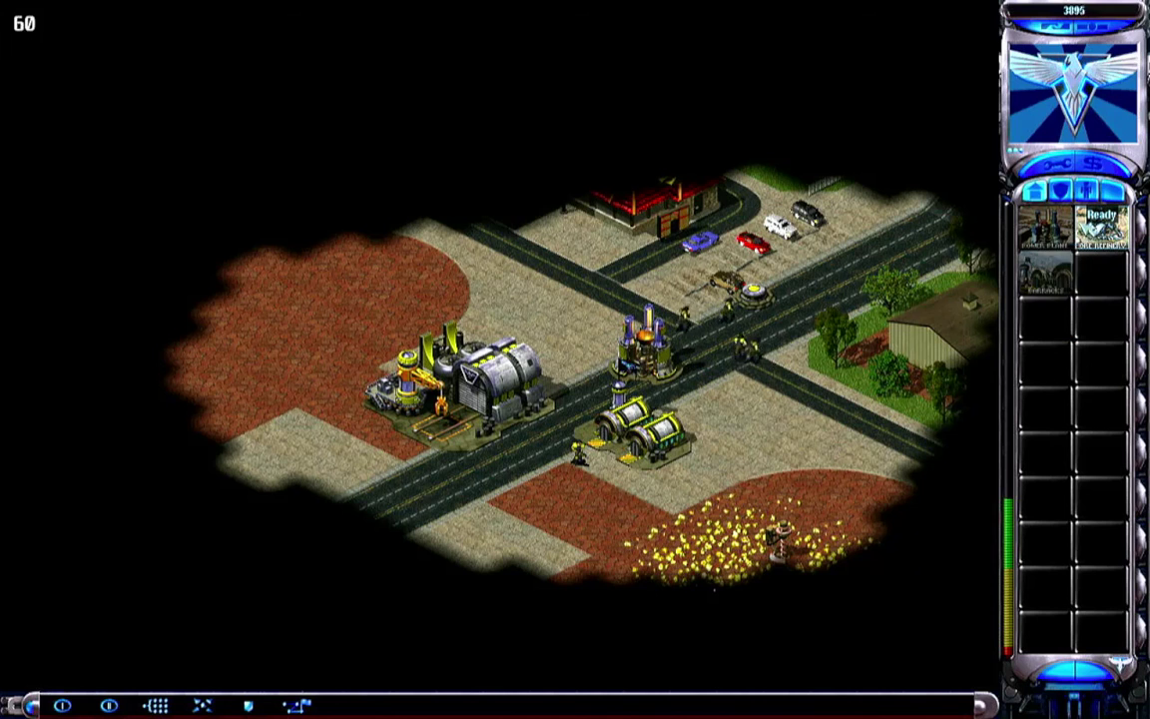
left_click(1102, 228)
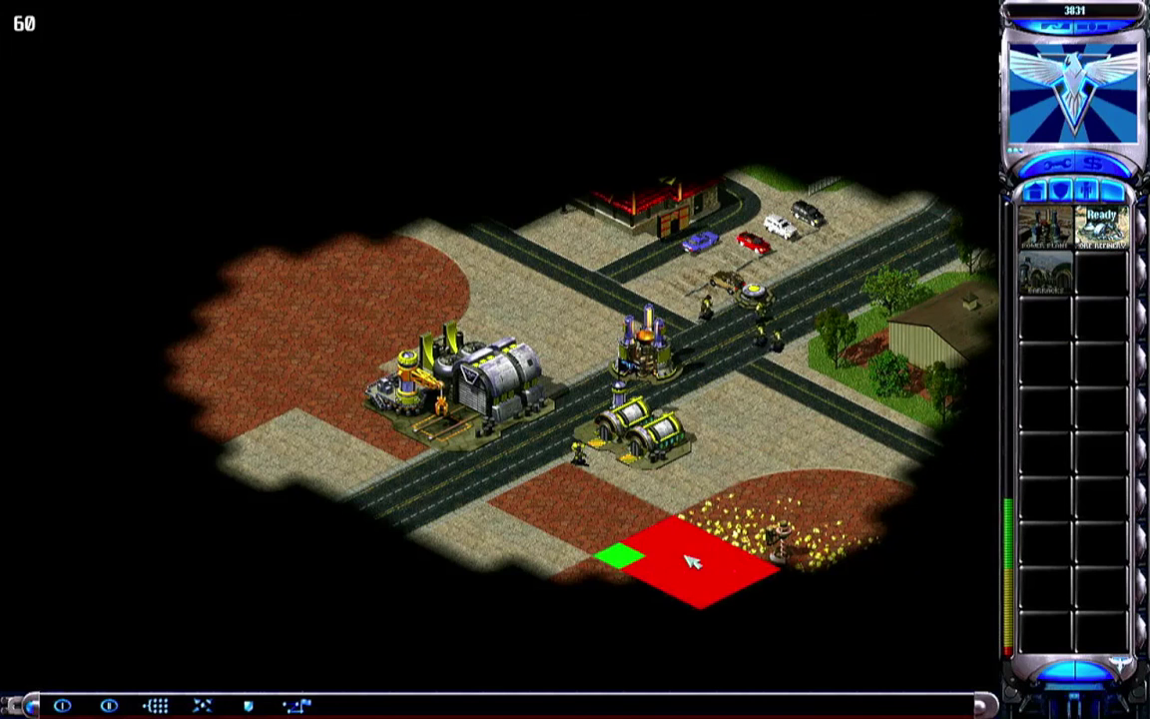
left_click(575, 506)
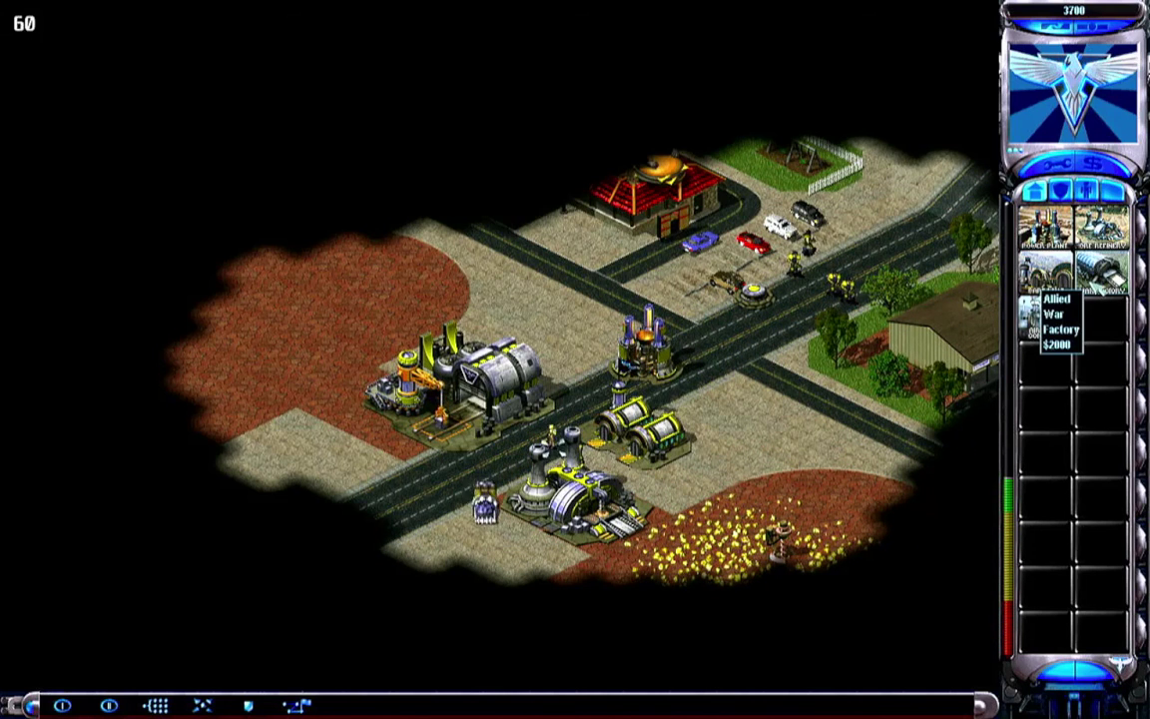
left_click(1102, 281)
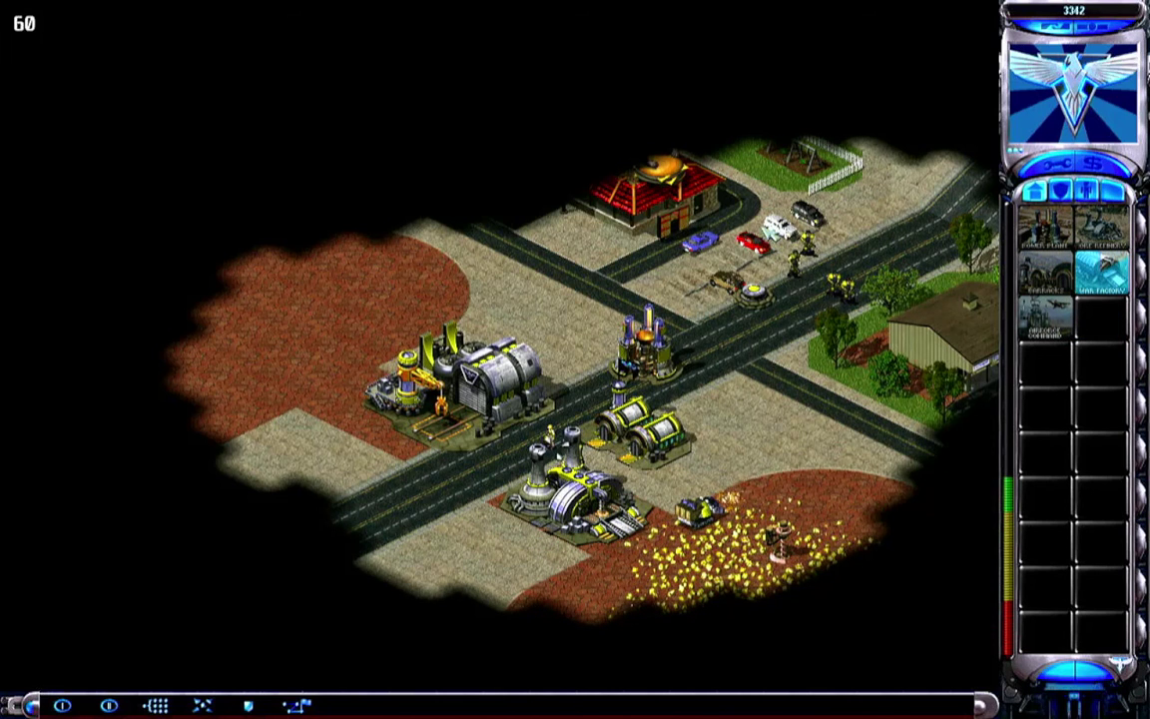
left_click_drag(760, 231, 903, 364)
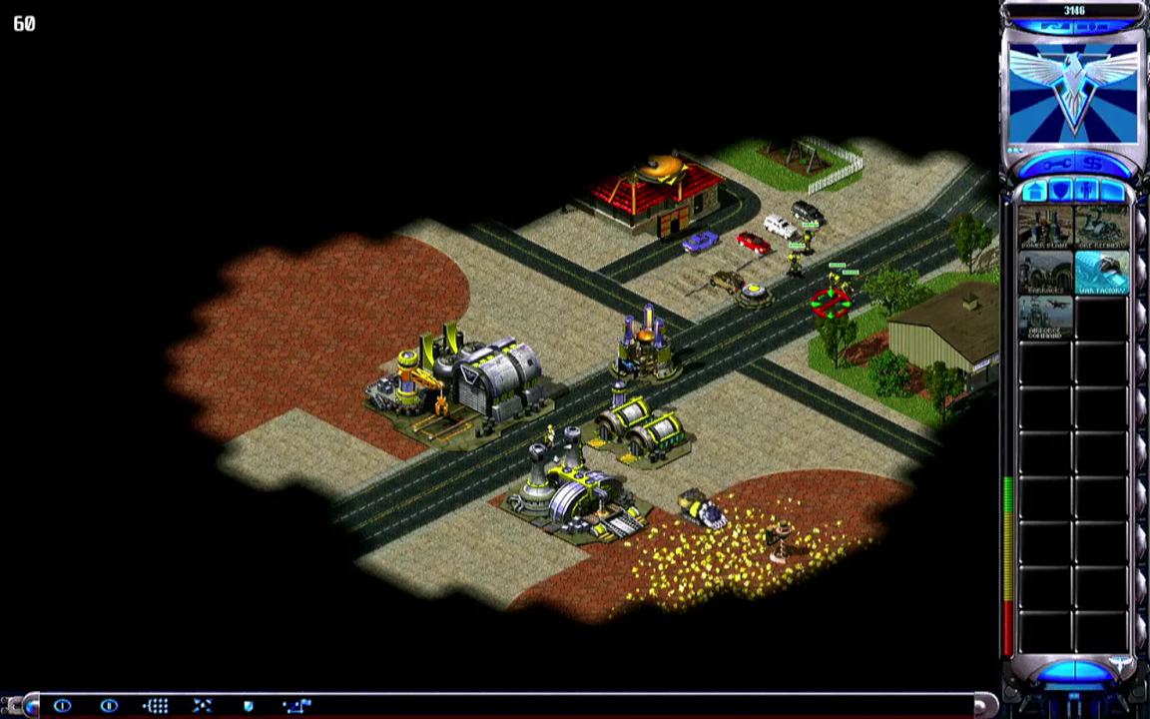